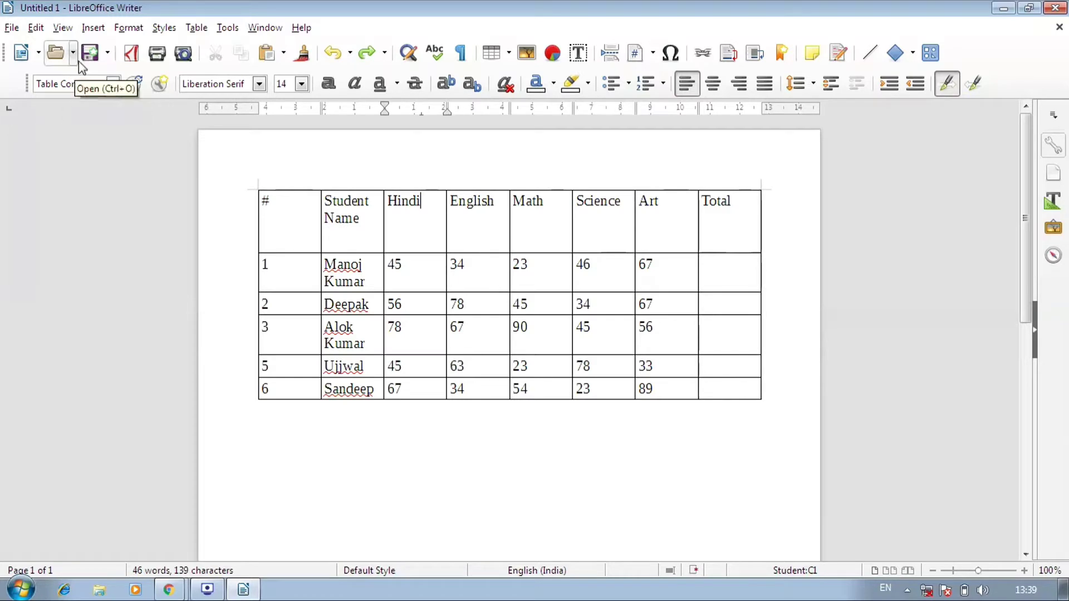
pyautogui.click(65, 29)
pyautogui.moveTo(89, 87)
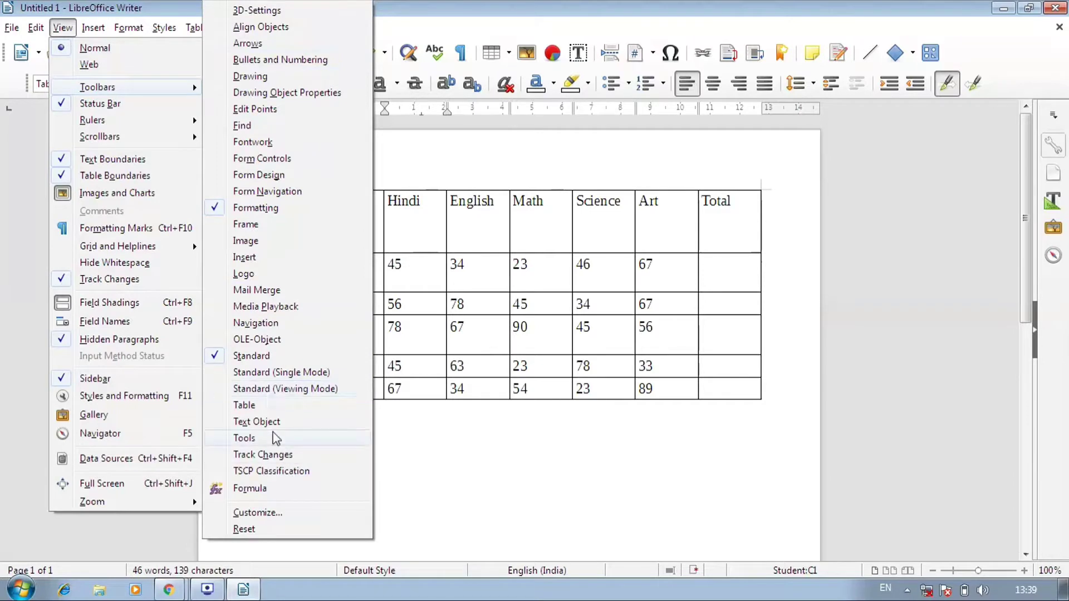
pyautogui.click(435, 412)
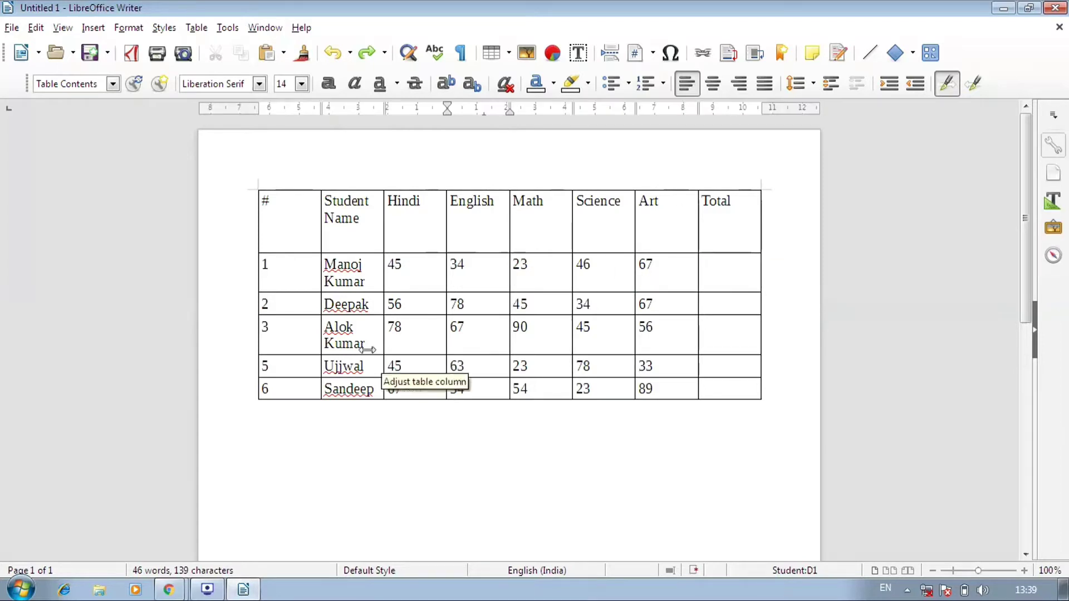
pyautogui.click(419, 266)
pyautogui.click(423, 234)
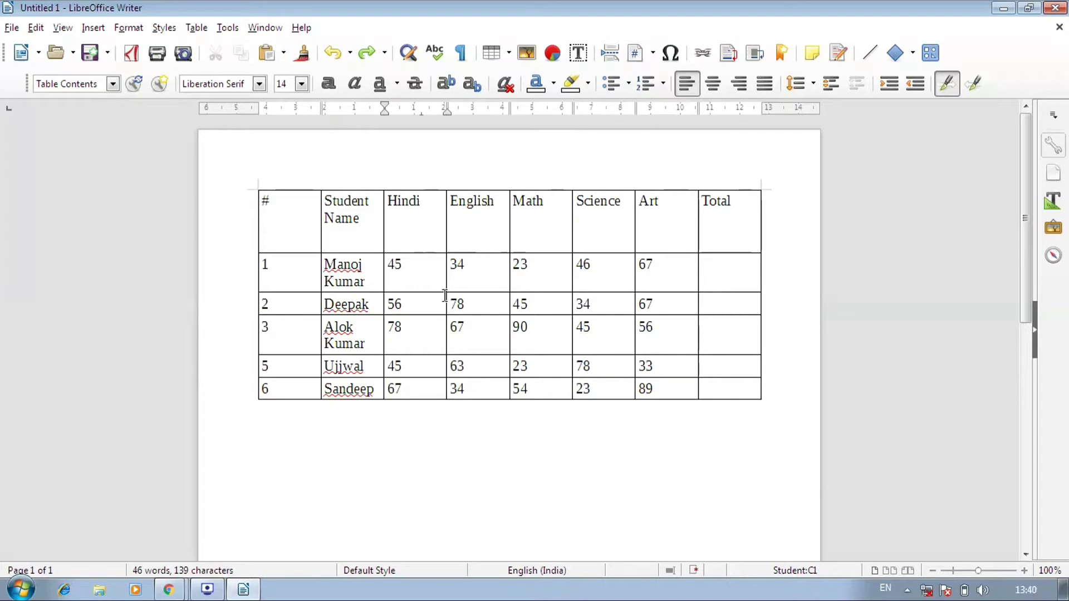
pyautogui.click(60, 28)
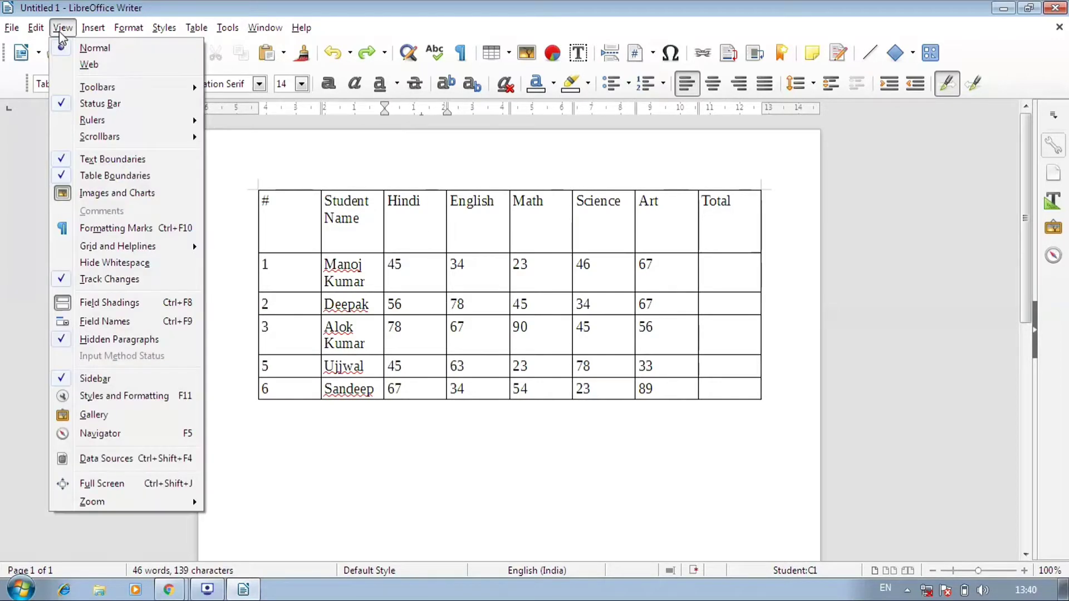
pyautogui.click(364, 236)
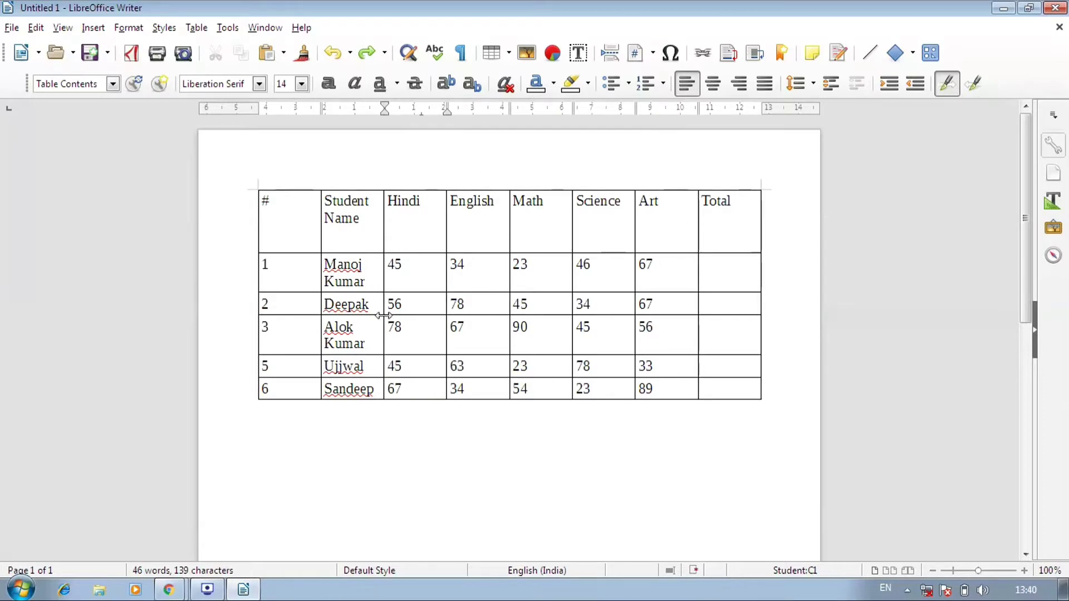
# - Display the Table toolbar and reposition it slightly over the lower part of the document
pyautogui.click(69, 28)
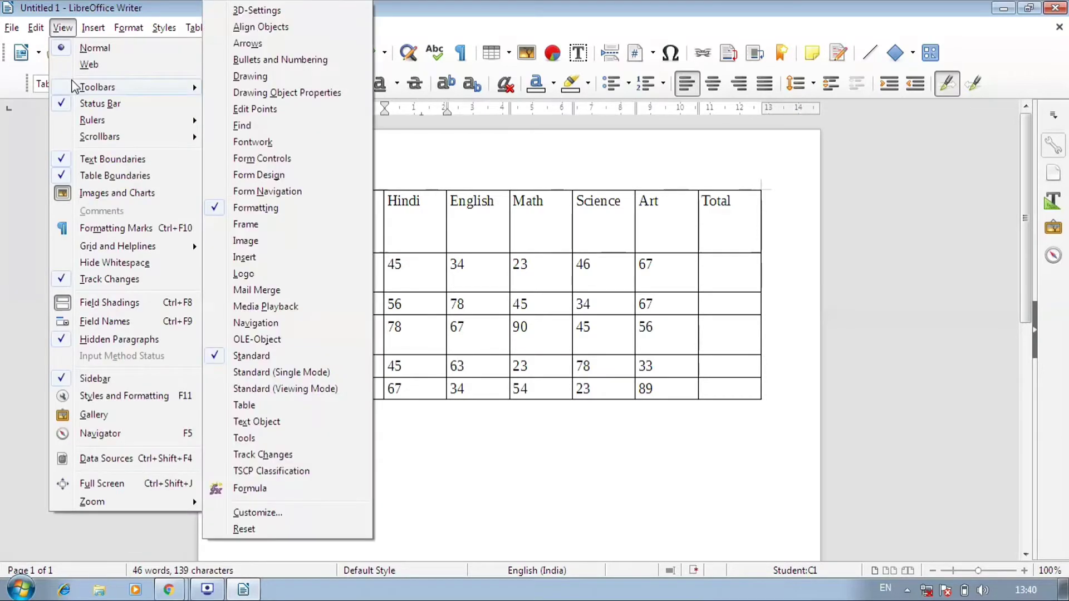
pyautogui.click(256, 407)
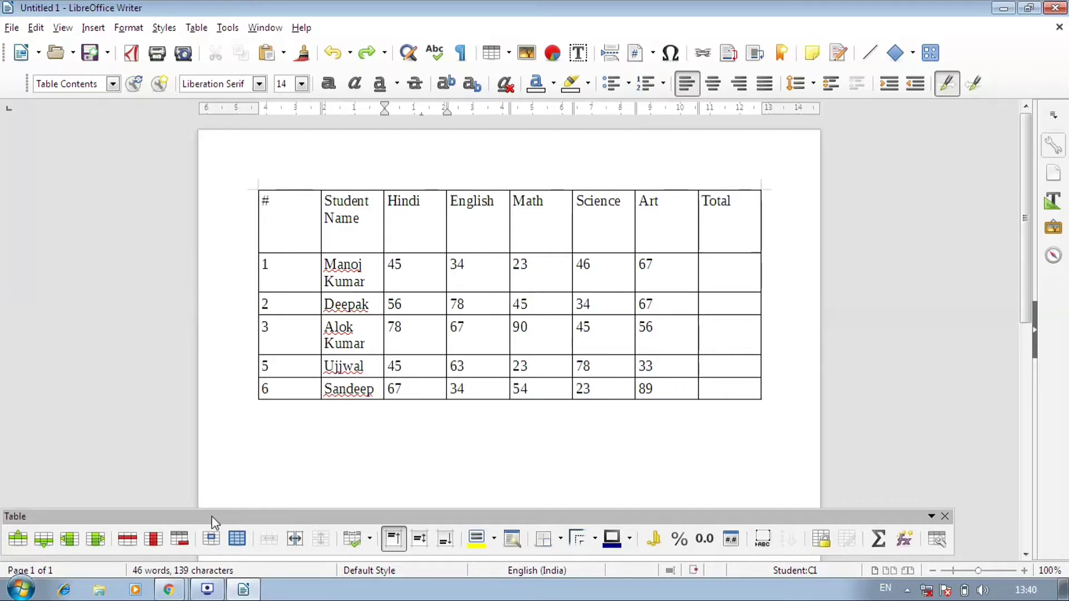
pyautogui.moveTo(212, 516); pyautogui.dragTo(231, 500)
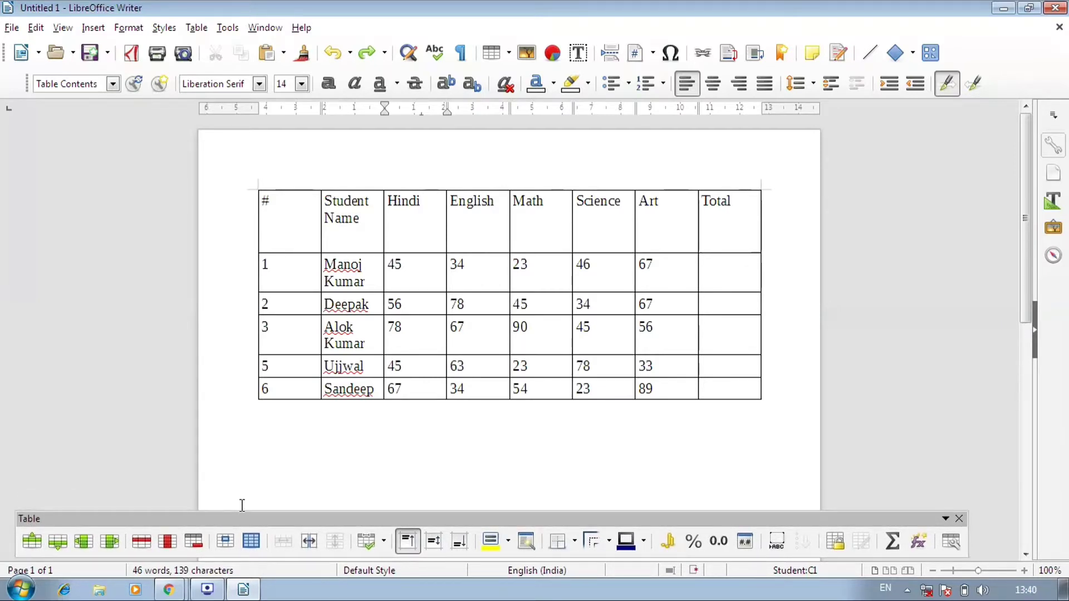
pyautogui.click(471, 230)
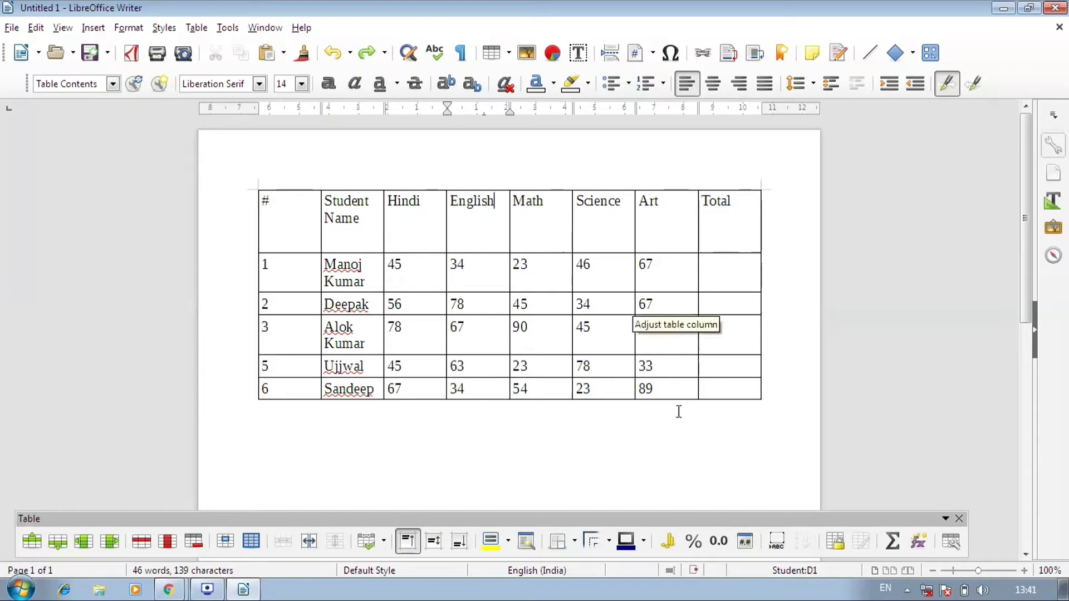
pyautogui.click(610, 323)
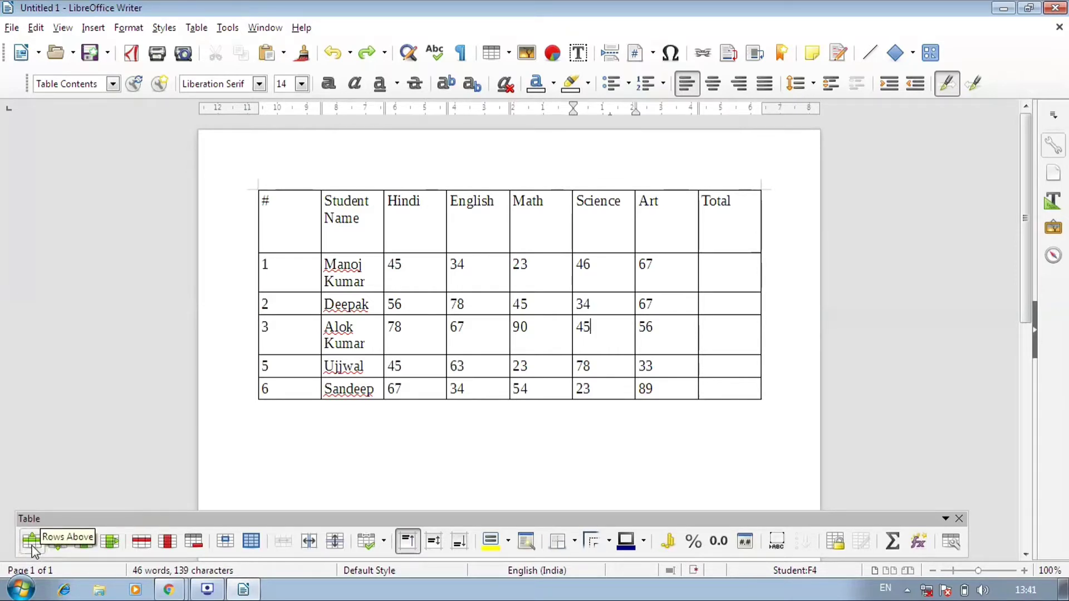
pyautogui.click(483, 318)
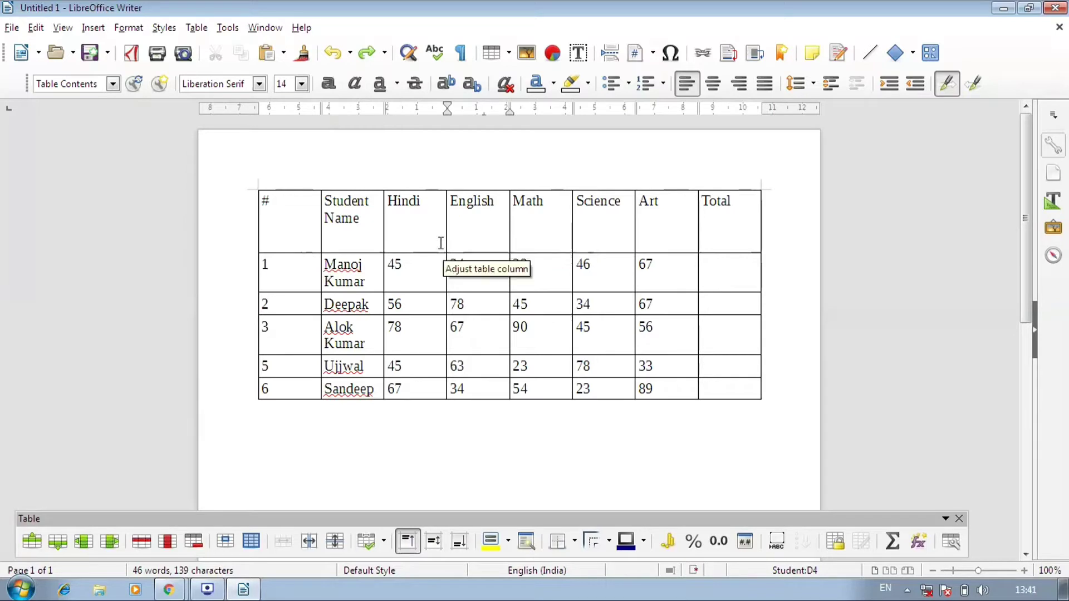
pyautogui.click(431, 227)
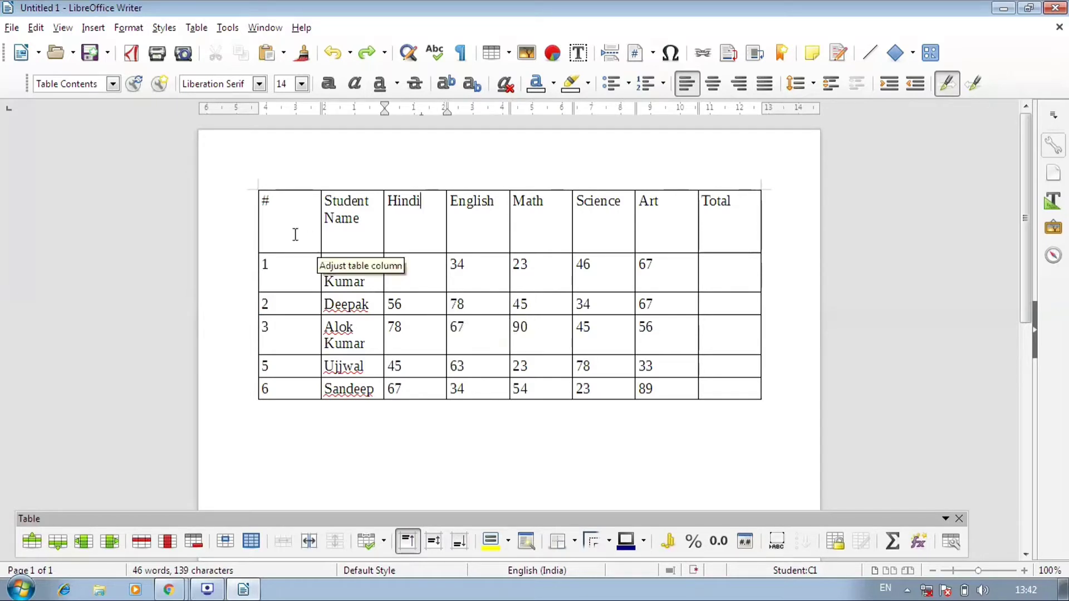
# - Select the table's header row, followed by the number and name cells of each student row in turn, and clear the selection
pyautogui.moveTo(294, 232); pyautogui.dragTo(721, 231)
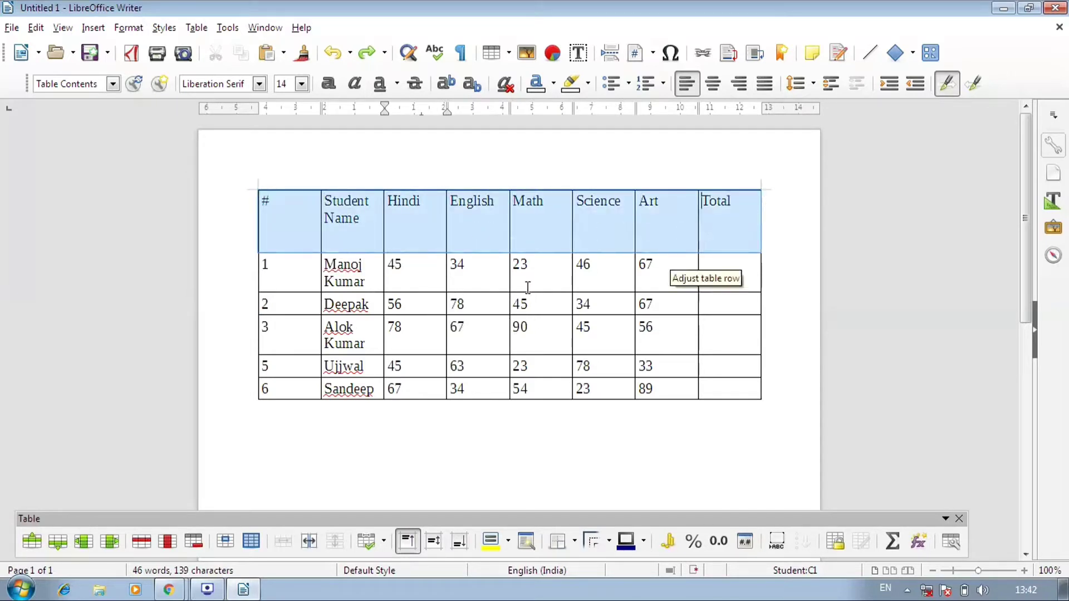
pyautogui.moveTo(296, 231); pyautogui.dragTo(365, 230)
pyautogui.moveTo(290, 273); pyautogui.dragTo(373, 273)
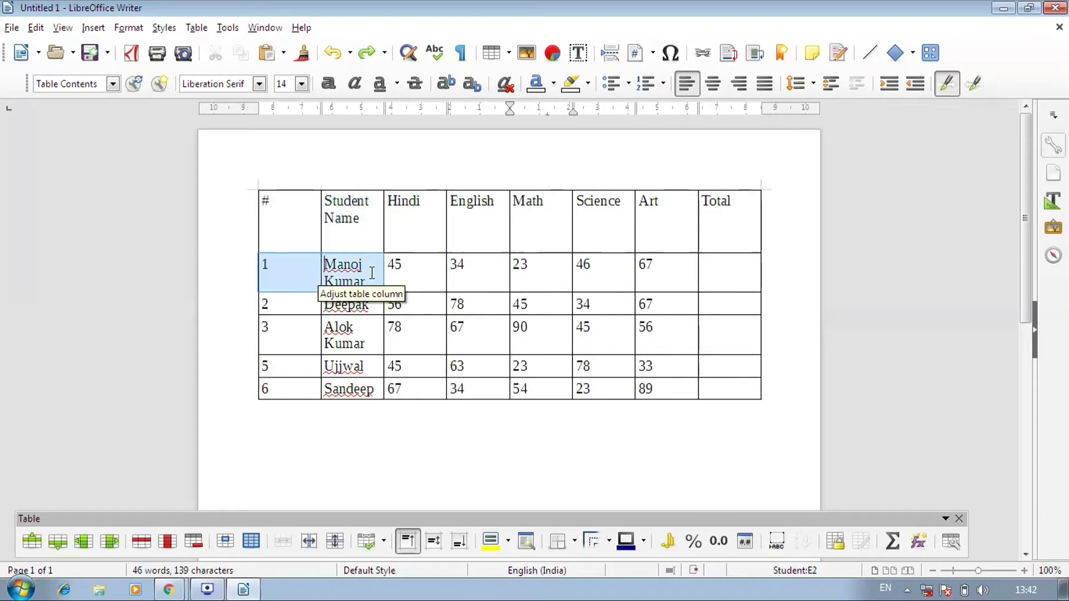
pyautogui.moveTo(304, 303); pyautogui.dragTo(365, 305)
pyautogui.moveTo(295, 339); pyautogui.dragTo(384, 337)
pyautogui.moveTo(295, 366); pyautogui.dragTo(381, 362)
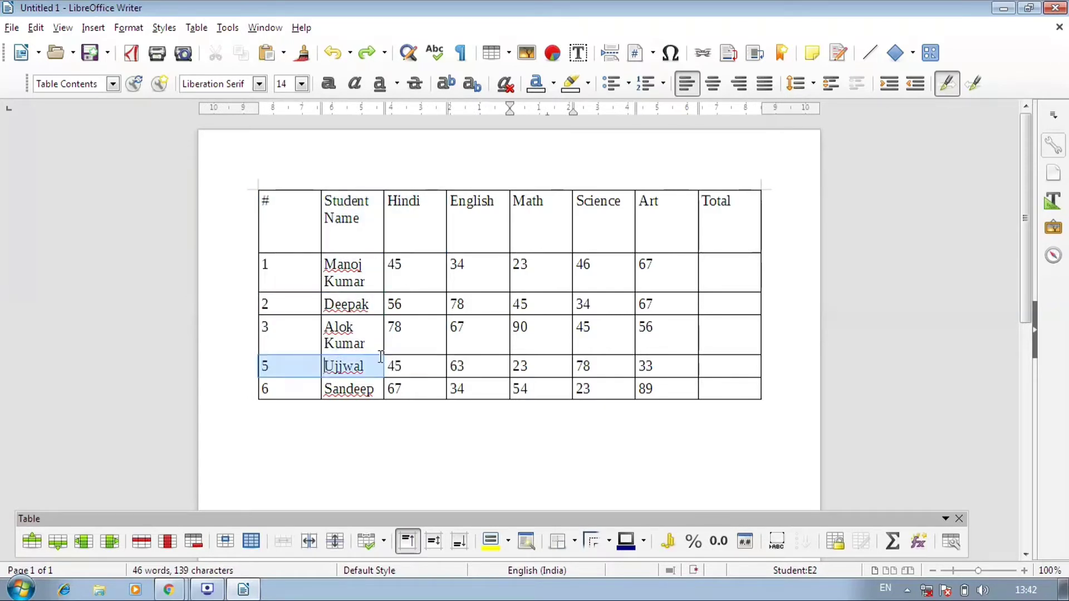
pyautogui.moveTo(303, 392); pyautogui.dragTo(356, 390)
pyautogui.click(349, 281)
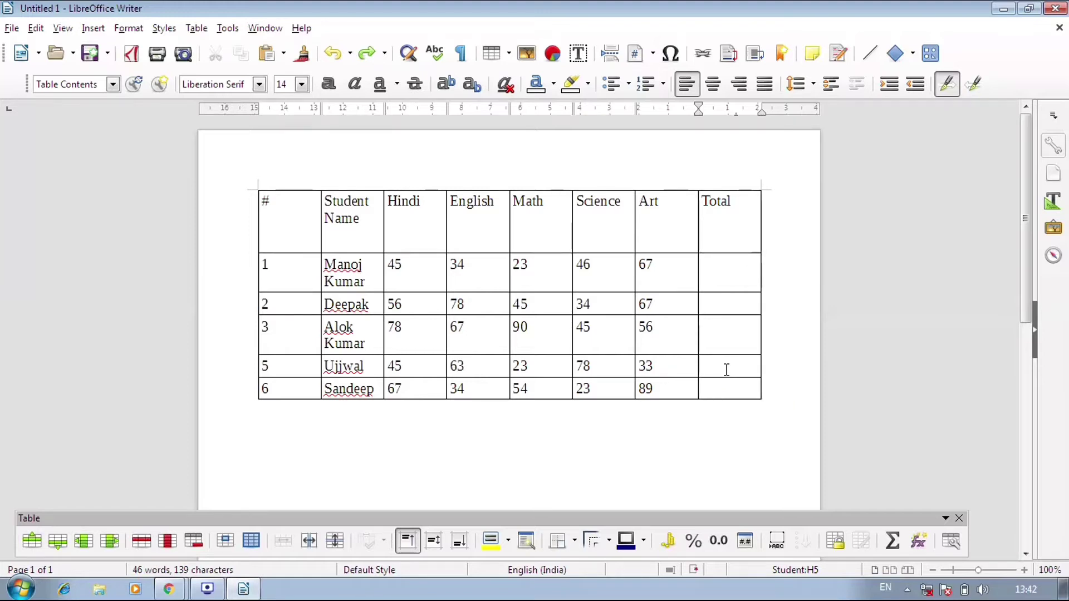
# - Insert a blank row above the row numbered 5 and another below the row numbered 6
pyautogui.click(27, 550)
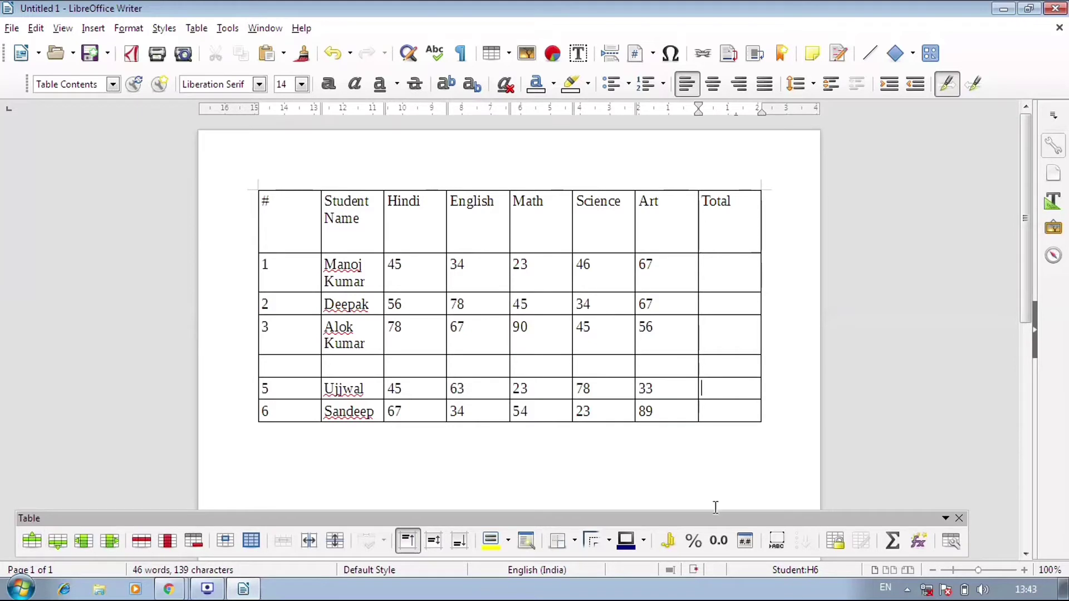
pyautogui.click(721, 409)
pyautogui.click(56, 542)
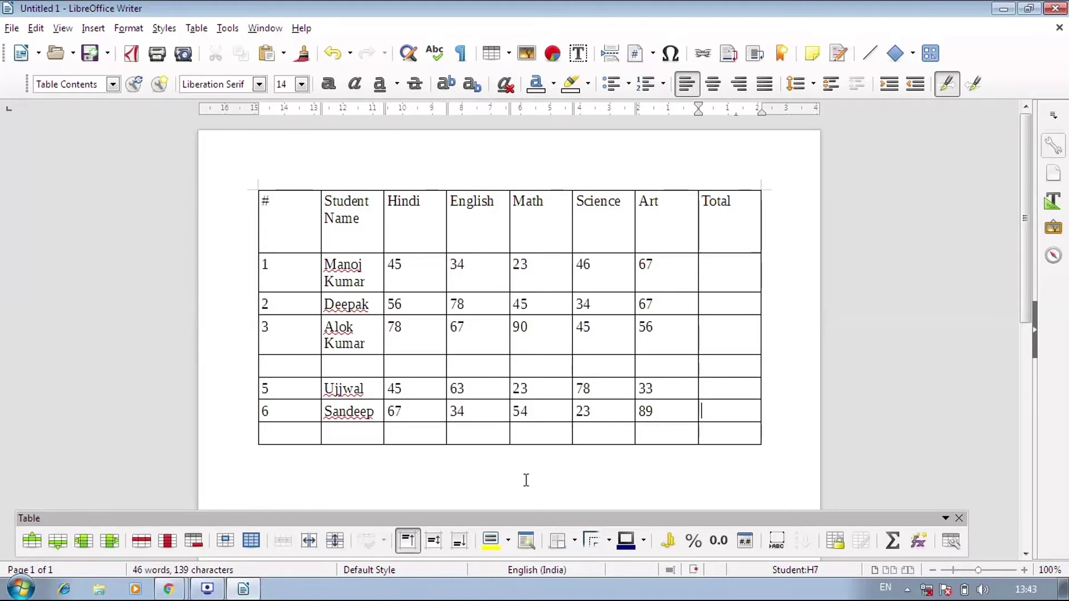
pyautogui.click(728, 433)
# - Insert one blank column before the Hindi column and one blank column after it
pyautogui.click(430, 220)
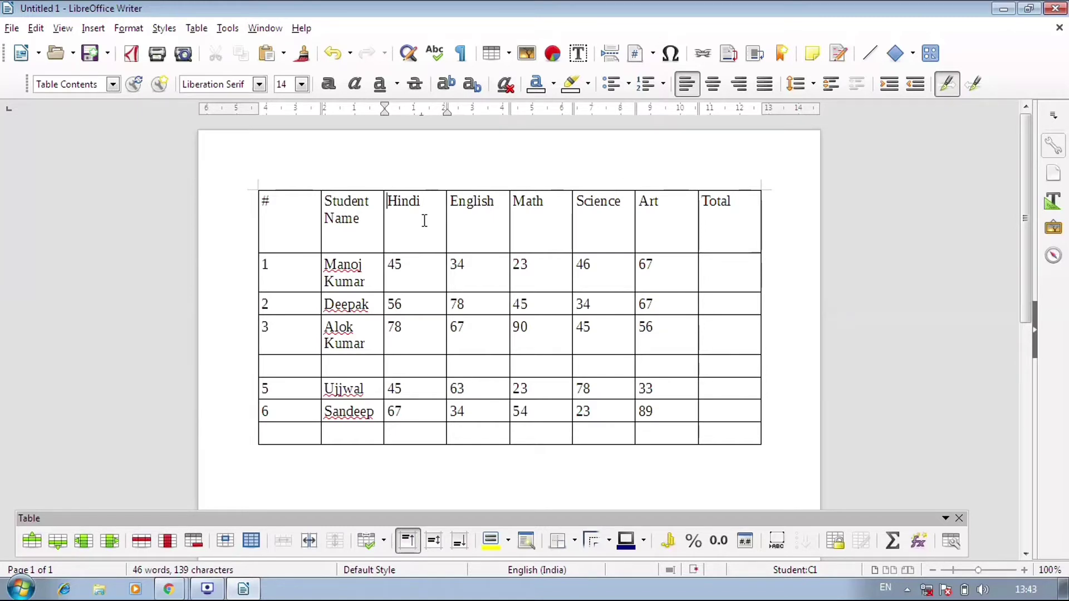
pyautogui.click(86, 550)
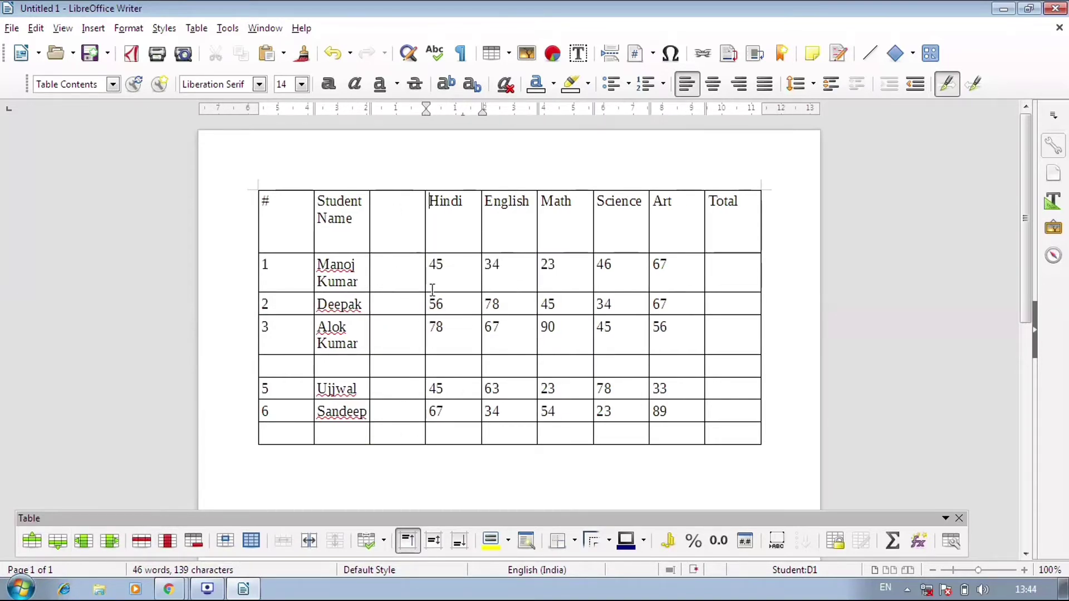
pyautogui.click(473, 210)
pyautogui.click(110, 541)
pyautogui.moveTo(504, 216); pyautogui.dragTo(509, 465)
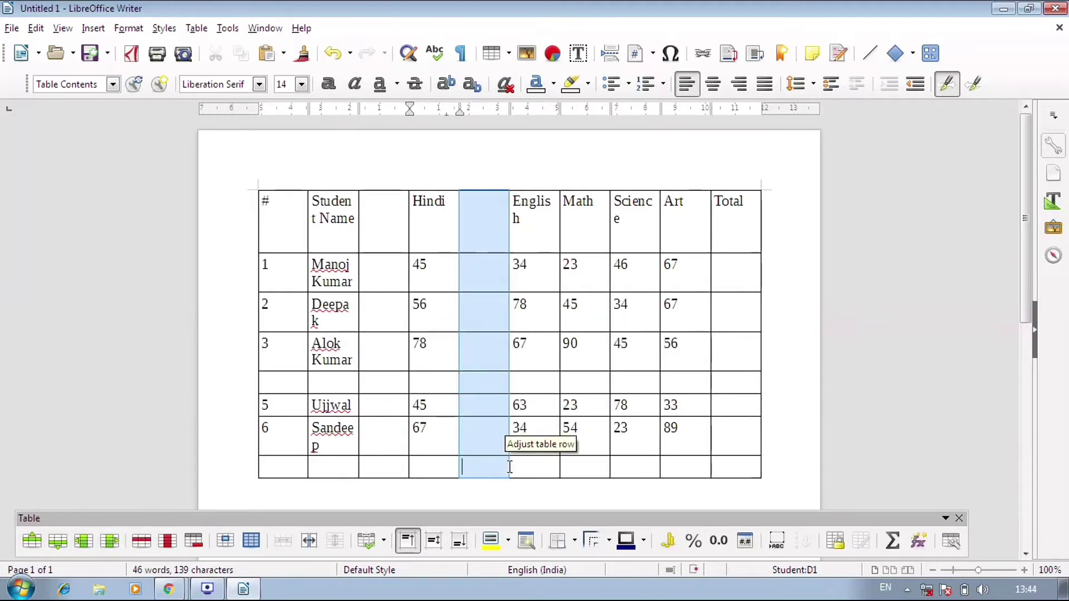
pyautogui.click(479, 350)
pyautogui.click(478, 342)
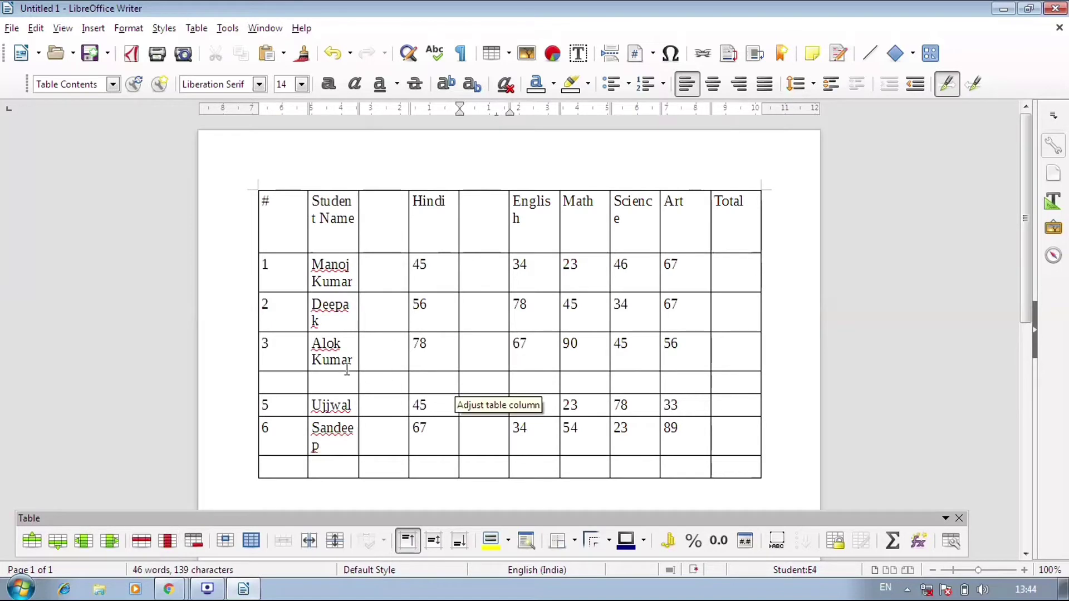
# - Delete the blank row below the row numbered 3 and the blank row at the end of the table
pyautogui.click(363, 383)
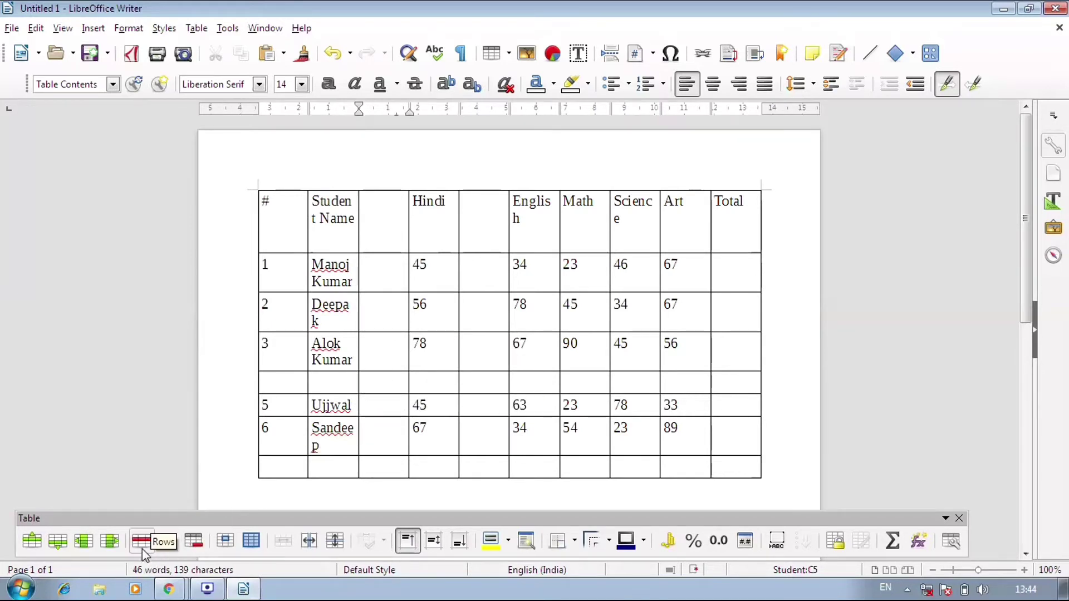
pyautogui.click(142, 541)
pyautogui.click(368, 440)
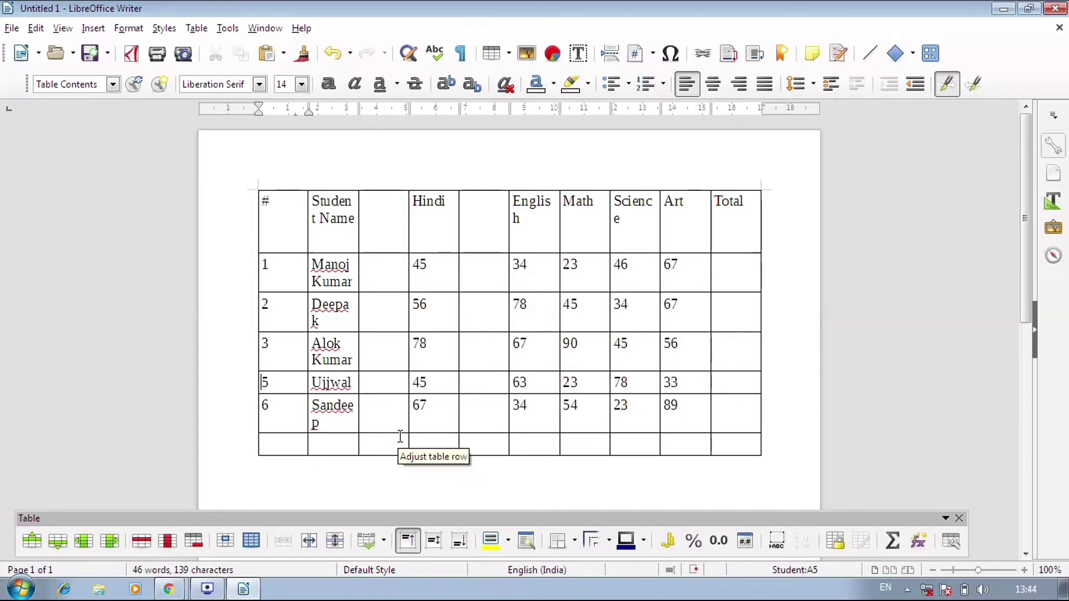
pyautogui.click(158, 544)
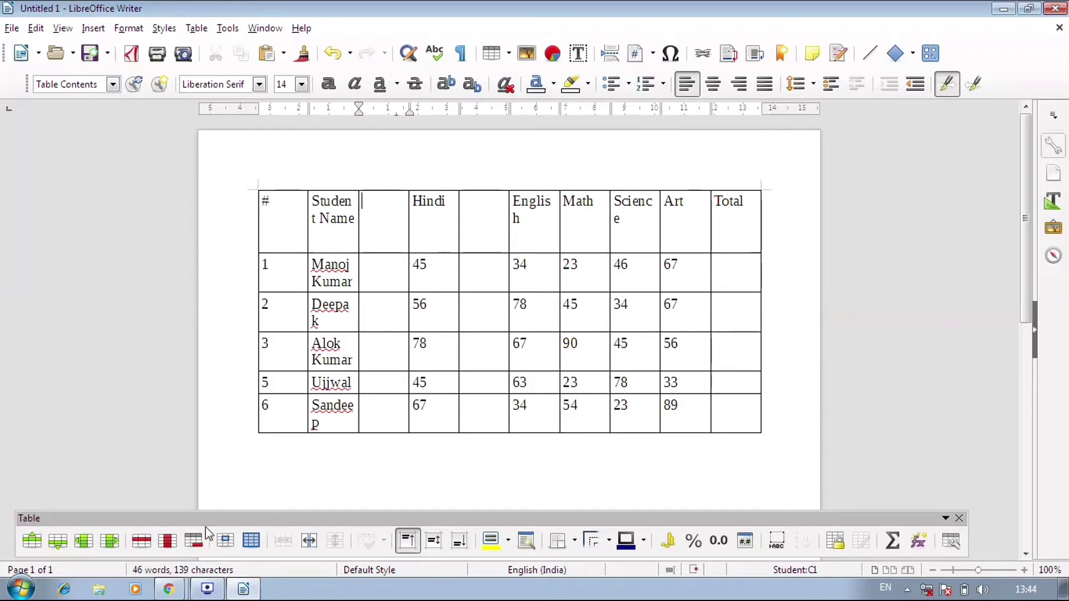
# - Delete the two blank columns on either side of the Hindi column
pyautogui.click(167, 541)
pyautogui.click(484, 212)
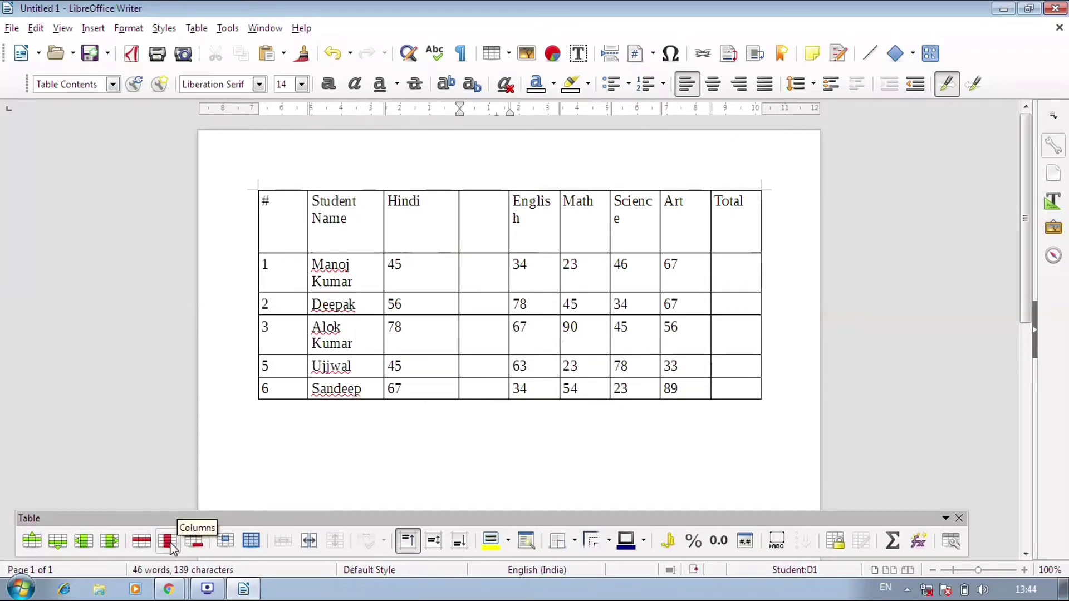
pyautogui.click(167, 541)
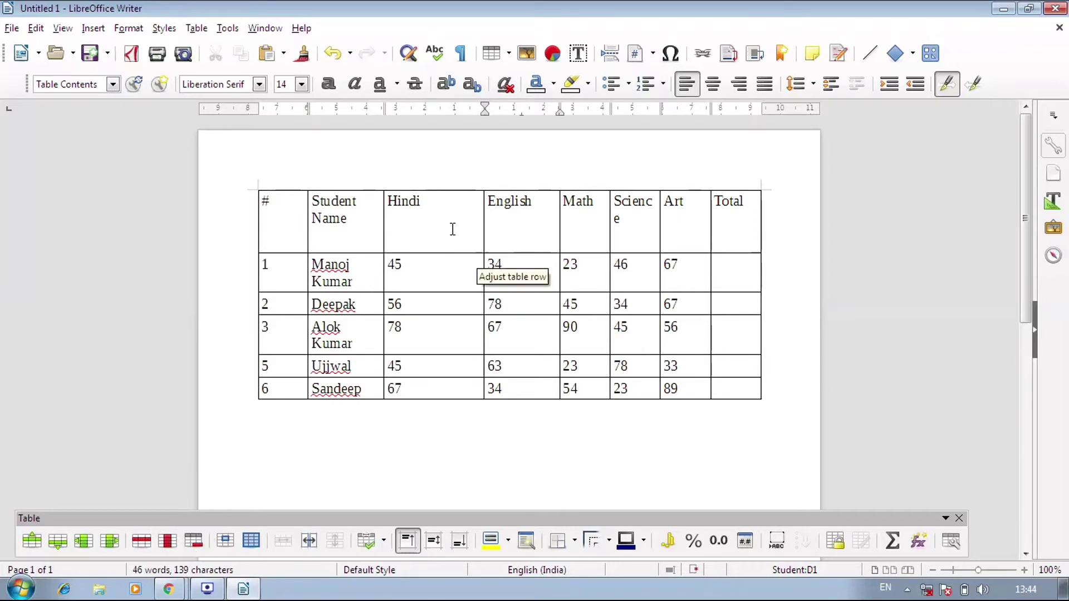
# - Delete the entire table and undo the deletion
pyautogui.click(412, 235)
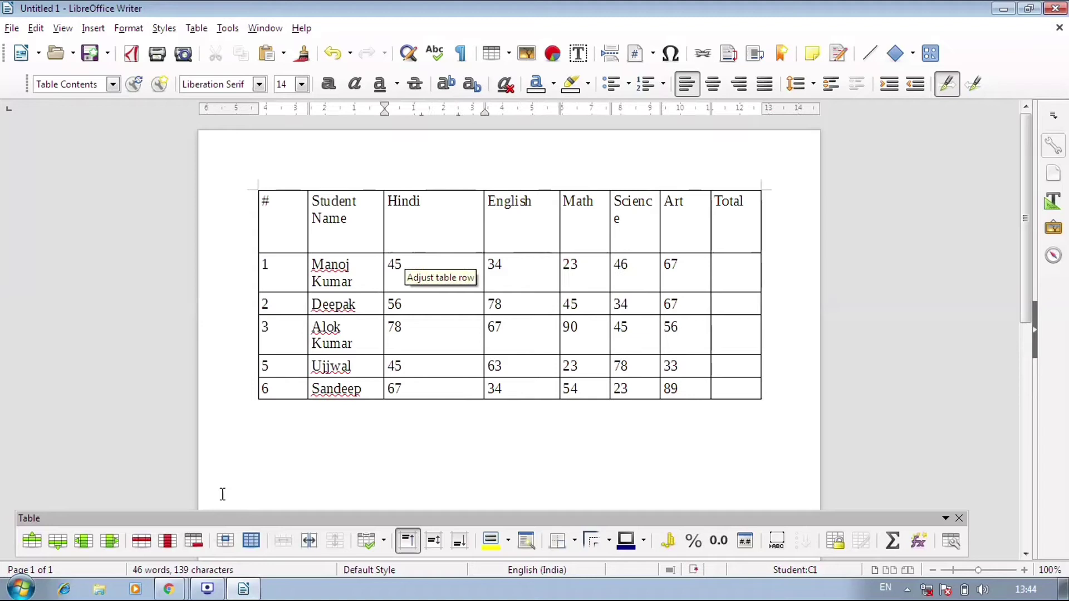
pyautogui.click(189, 542)
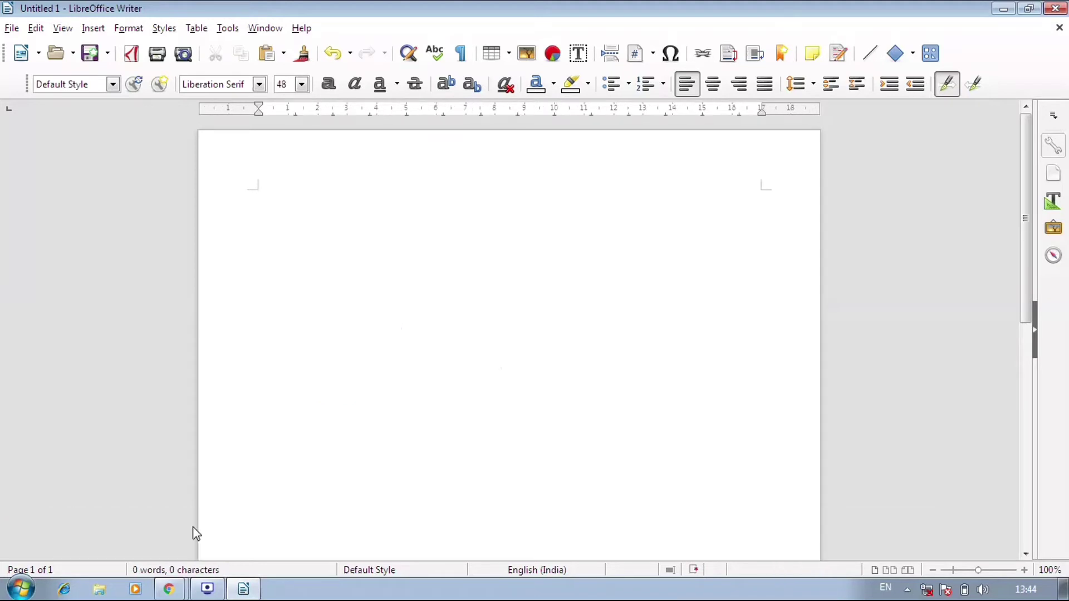
pyautogui.hotkey('ctrl', 'z')
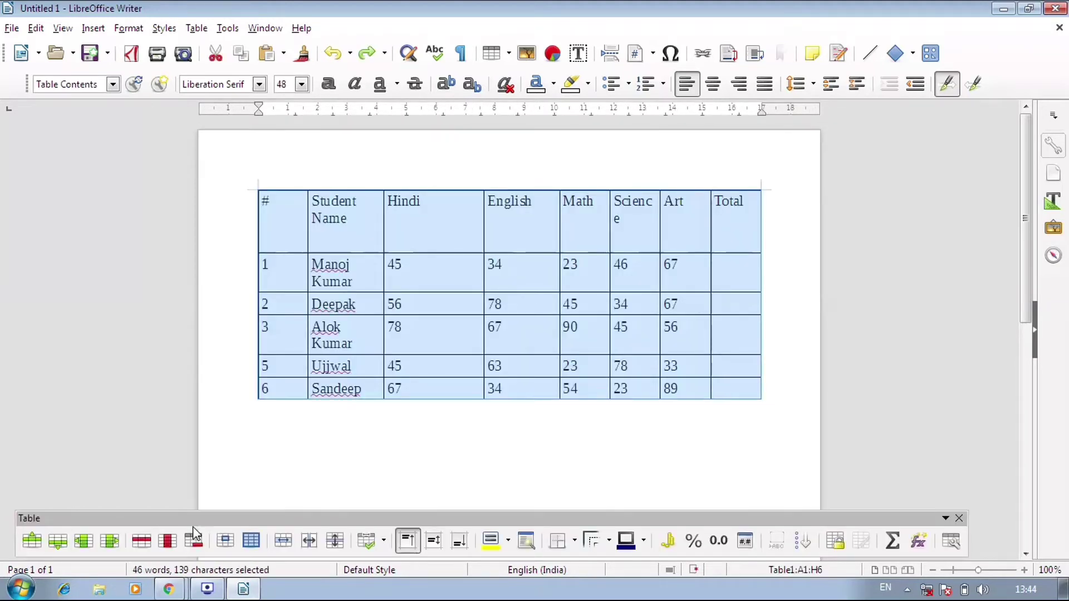
pyautogui.click(462, 267)
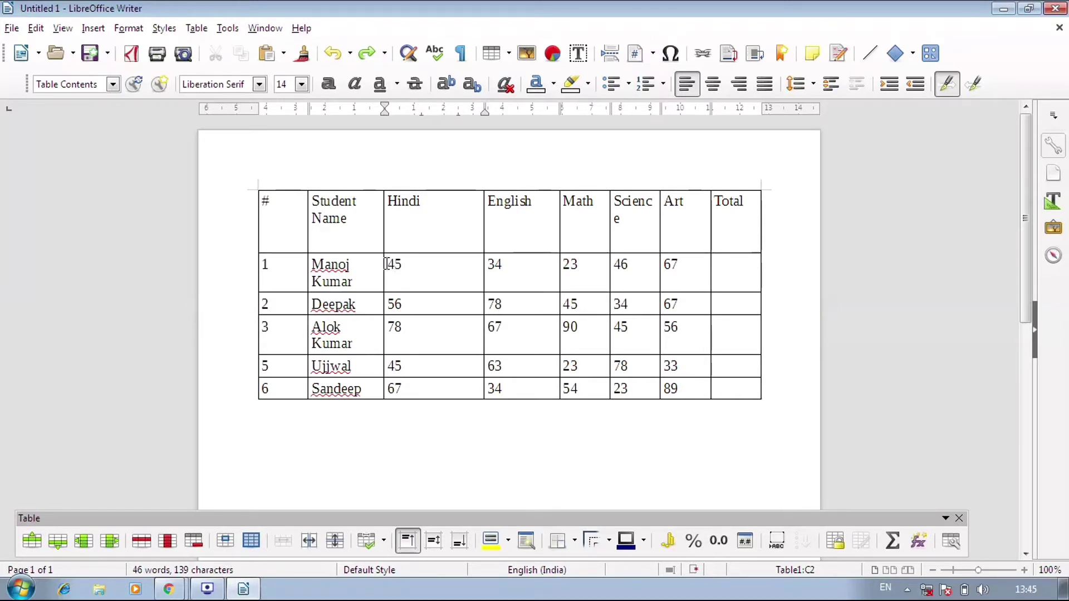
# - Select the first student's Hindi mark, the cells from # to Art in that row, and the single Hindi cell, clearing each selection
pyautogui.moveTo(386, 264); pyautogui.dragTo(401, 266)
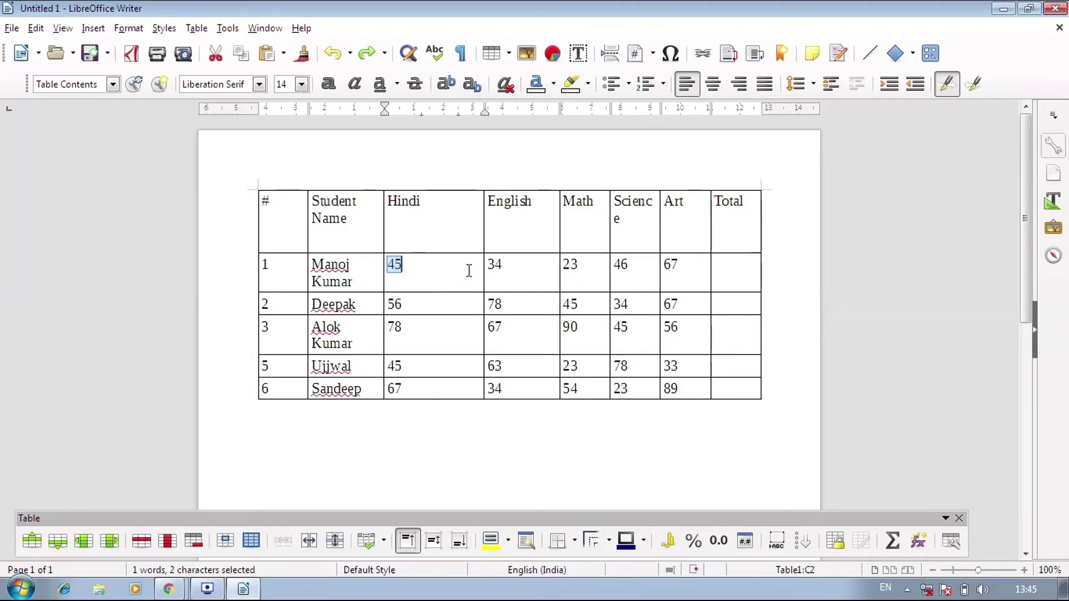
pyautogui.moveTo(287, 262); pyautogui.dragTo(700, 268)
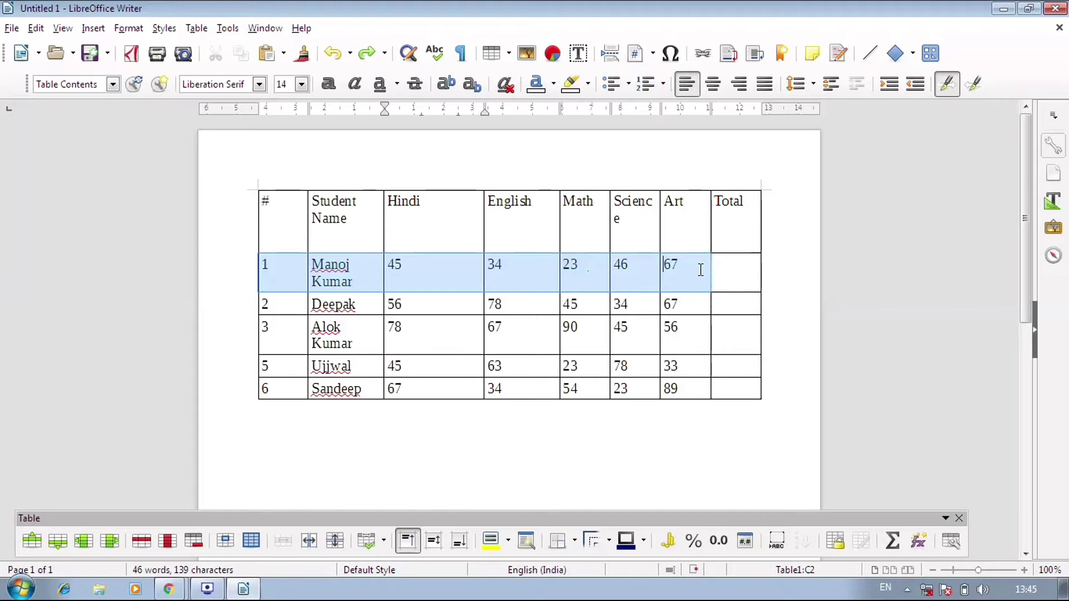
pyautogui.click(578, 327)
pyautogui.click(455, 284)
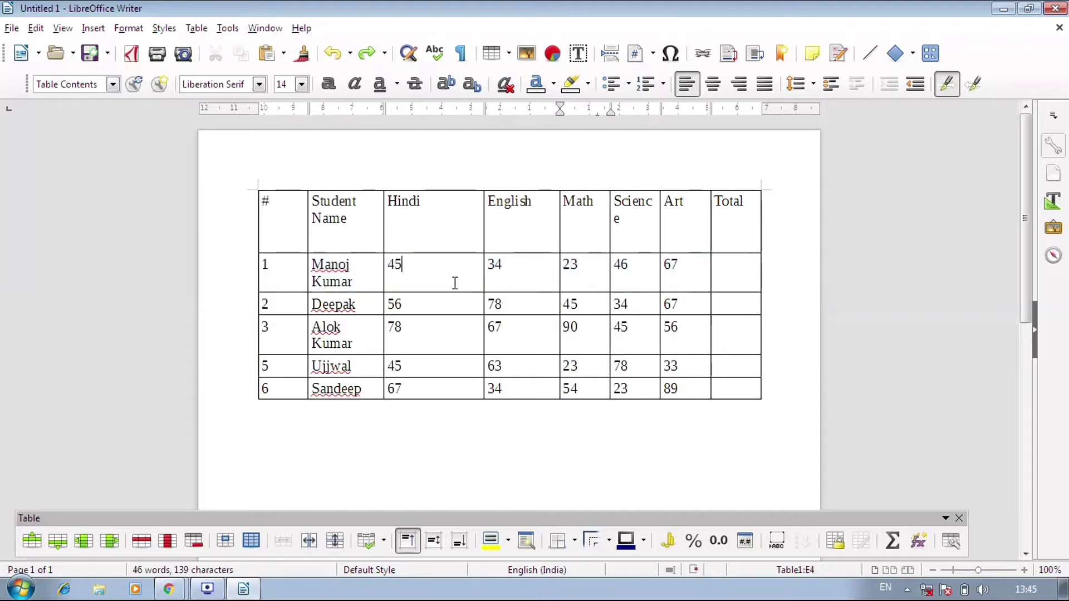
pyautogui.click(234, 541)
pyautogui.click(463, 310)
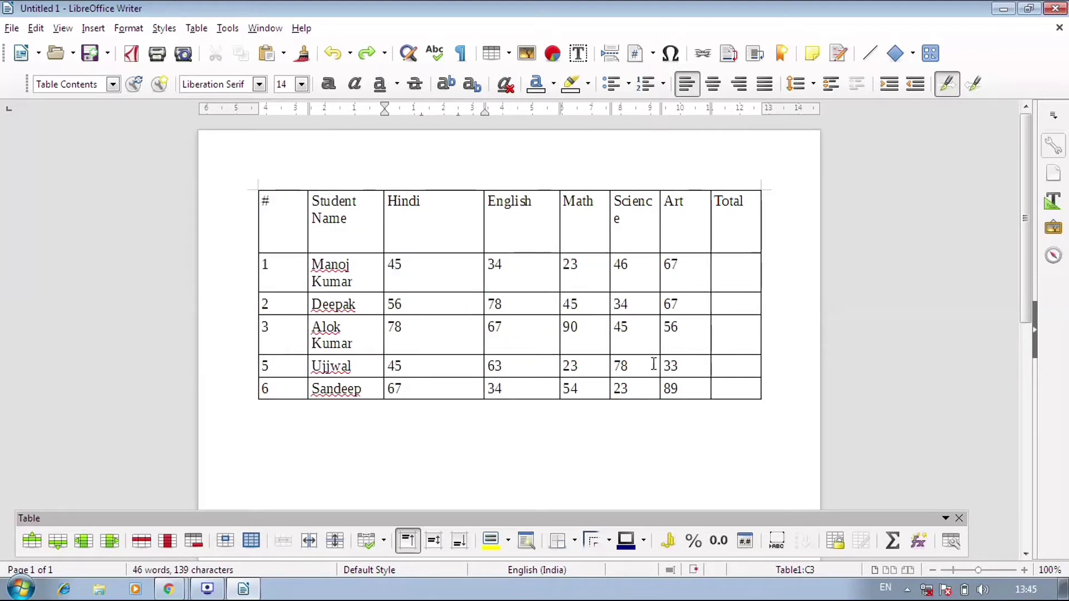
# - Select the entire marks table and clear the selection, leaving the cursor in the Hindi header cell
pyautogui.click(256, 544)
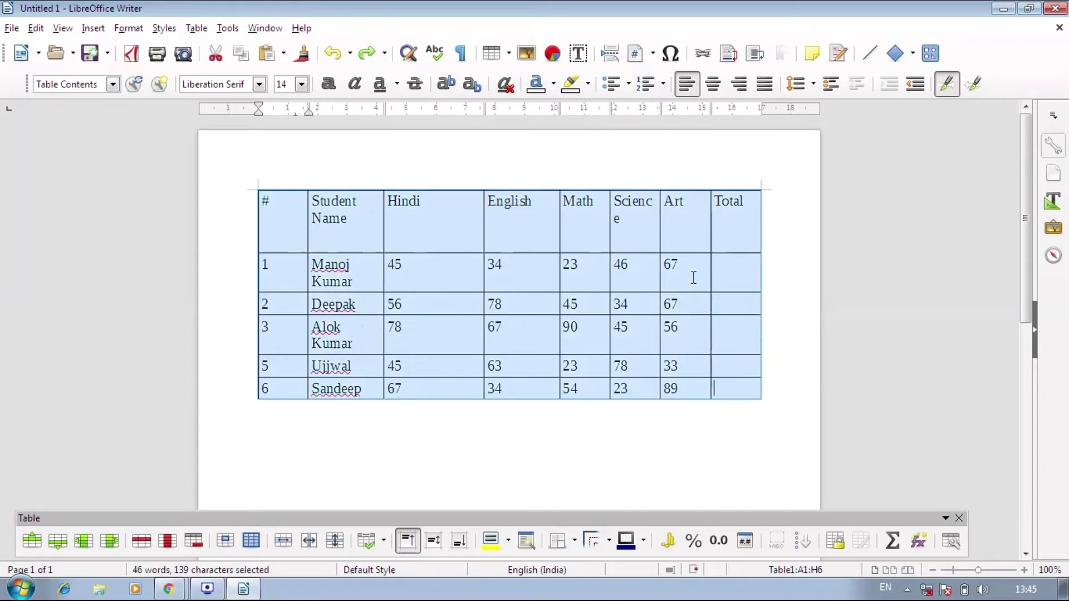
pyautogui.click(469, 227)
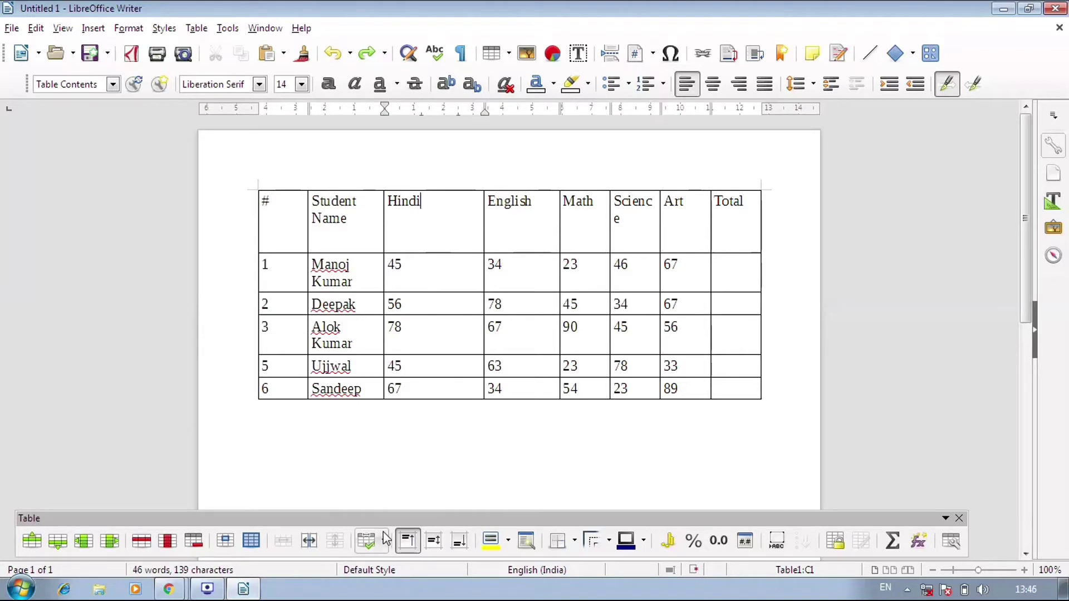
# - Split the Hindi header cell horizontally into 2 cells and undo the split
pyautogui.click(312, 543)
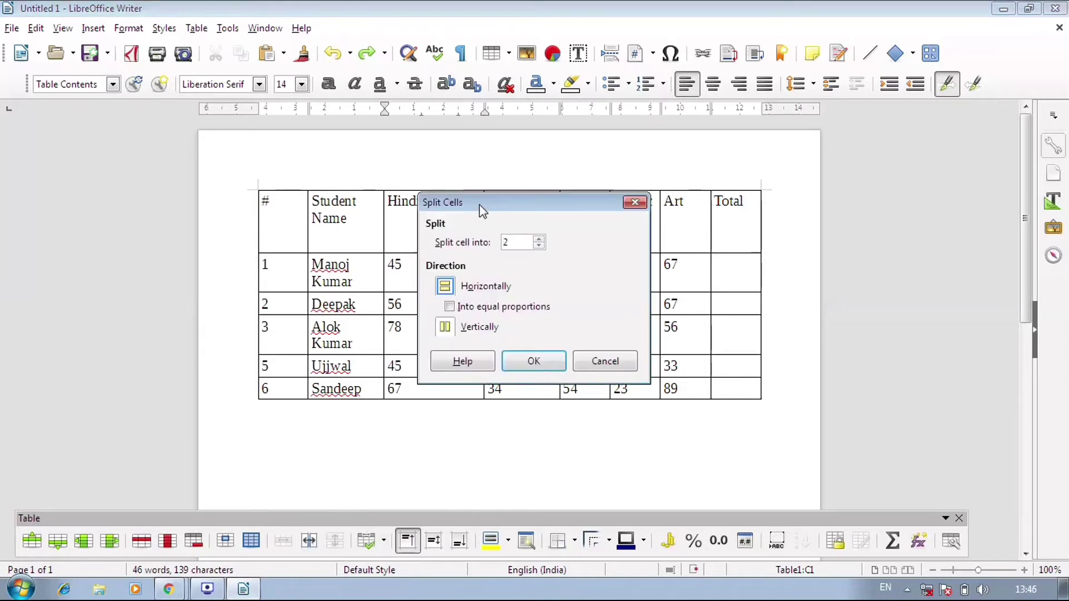
pyautogui.moveTo(479, 204); pyautogui.dragTo(646, 188)
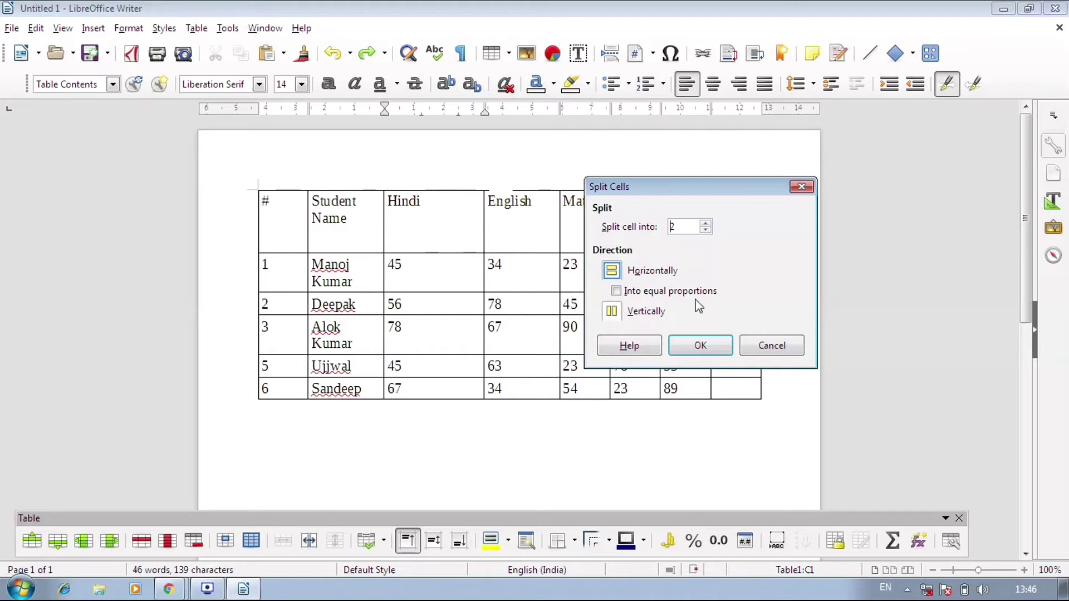
pyautogui.click(674, 351)
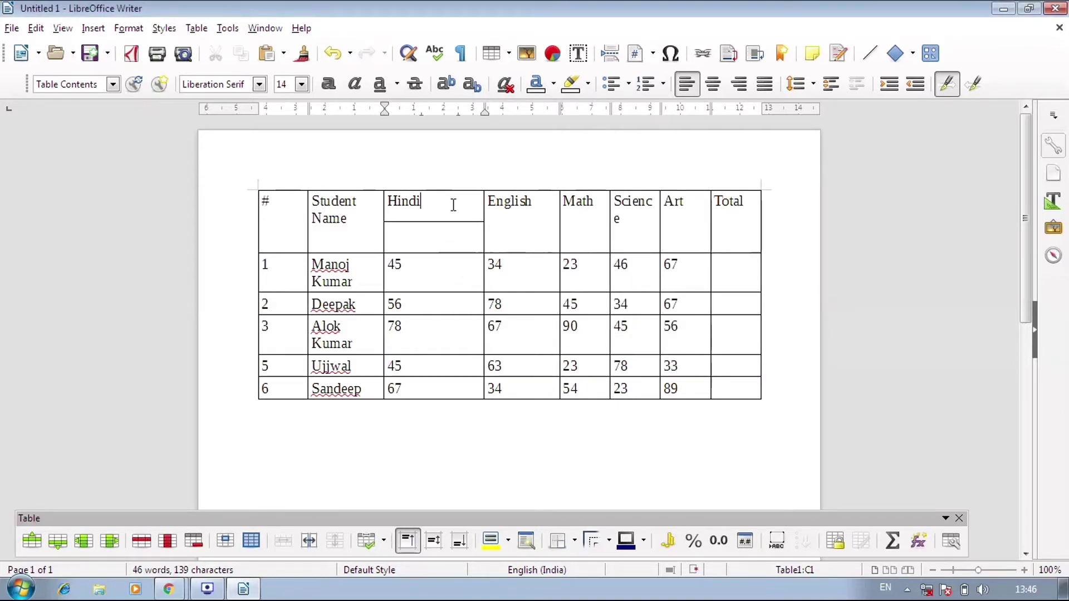
pyautogui.click(449, 246)
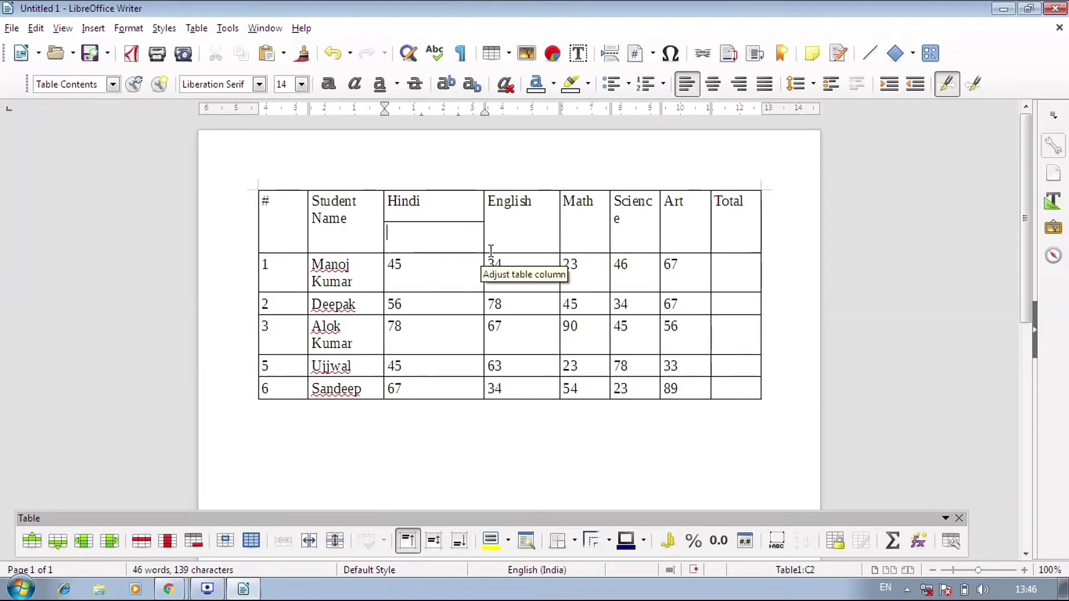
pyautogui.hotkey('ctrl', 'z')
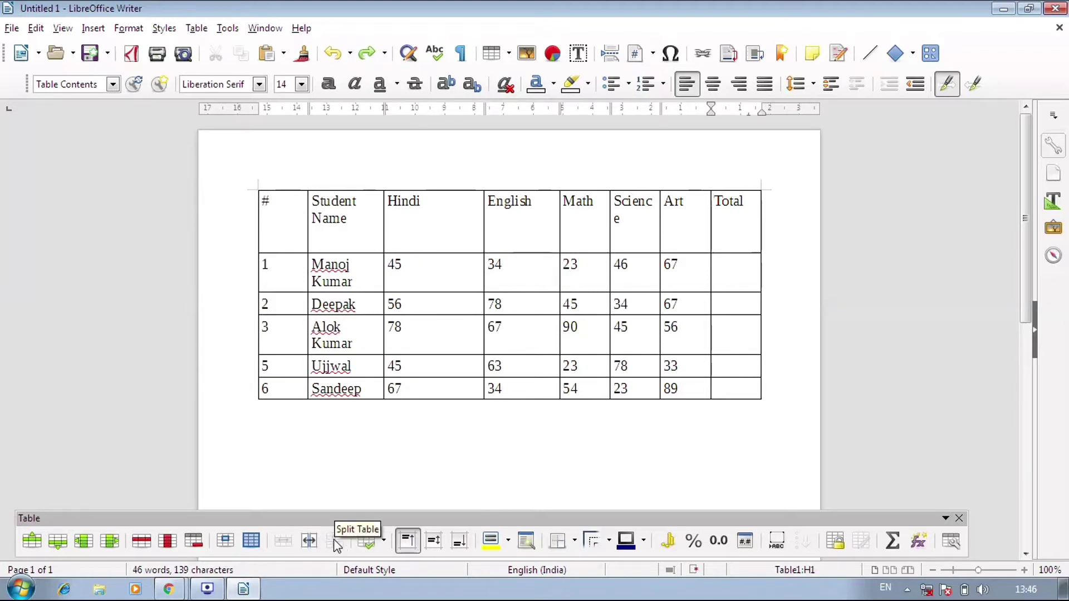
# - Split the table below the header row with the Copy heading mode and undo only that split
pyautogui.moveTo(320, 234); pyautogui.dragTo(751, 390)
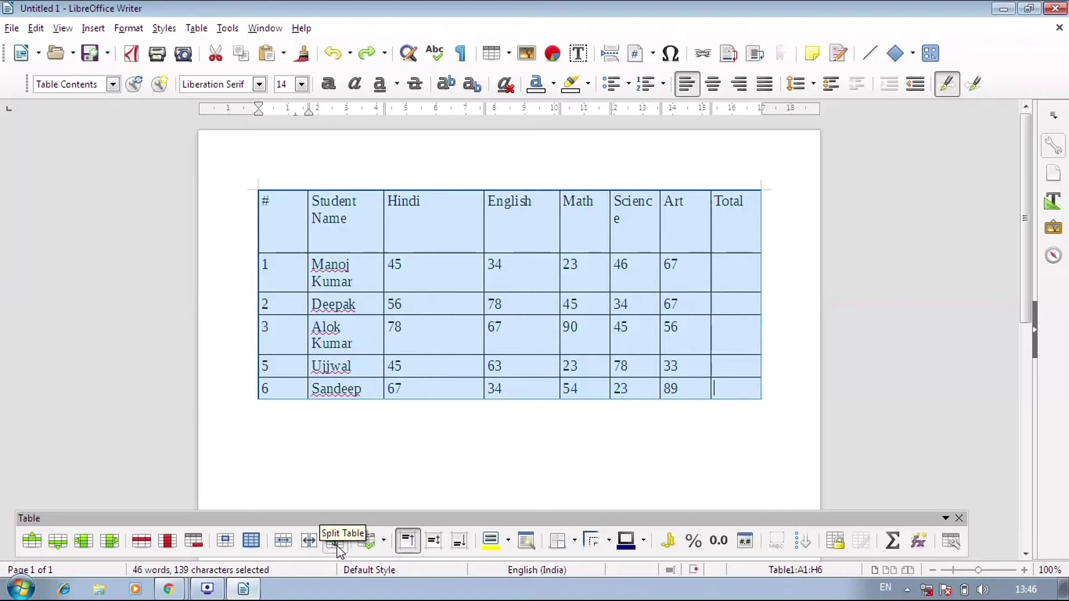
pyautogui.click(702, 225)
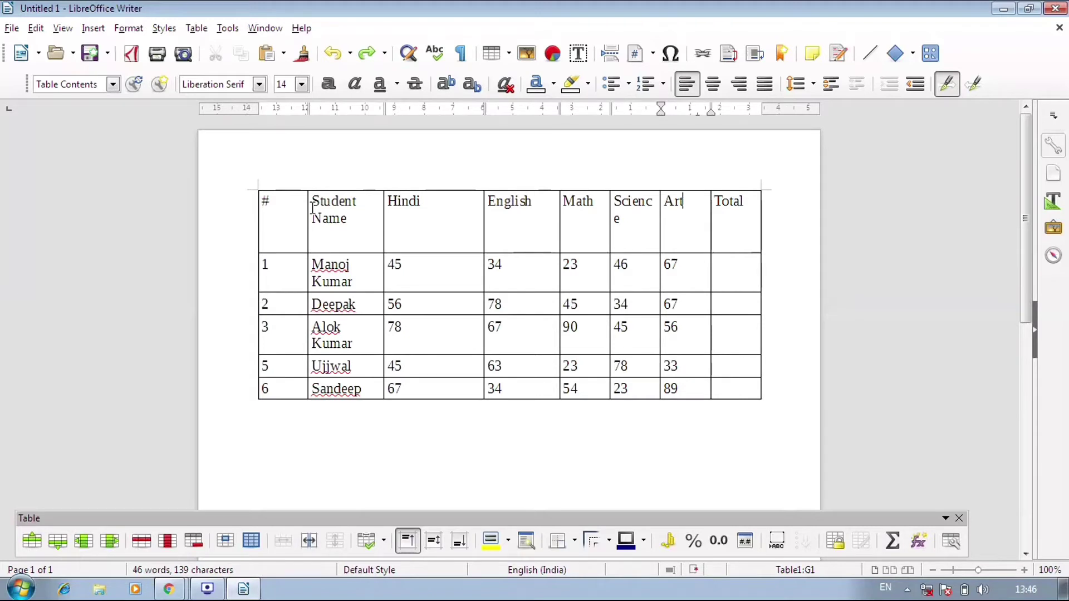
pyautogui.moveTo(268, 225); pyautogui.dragTo(730, 228)
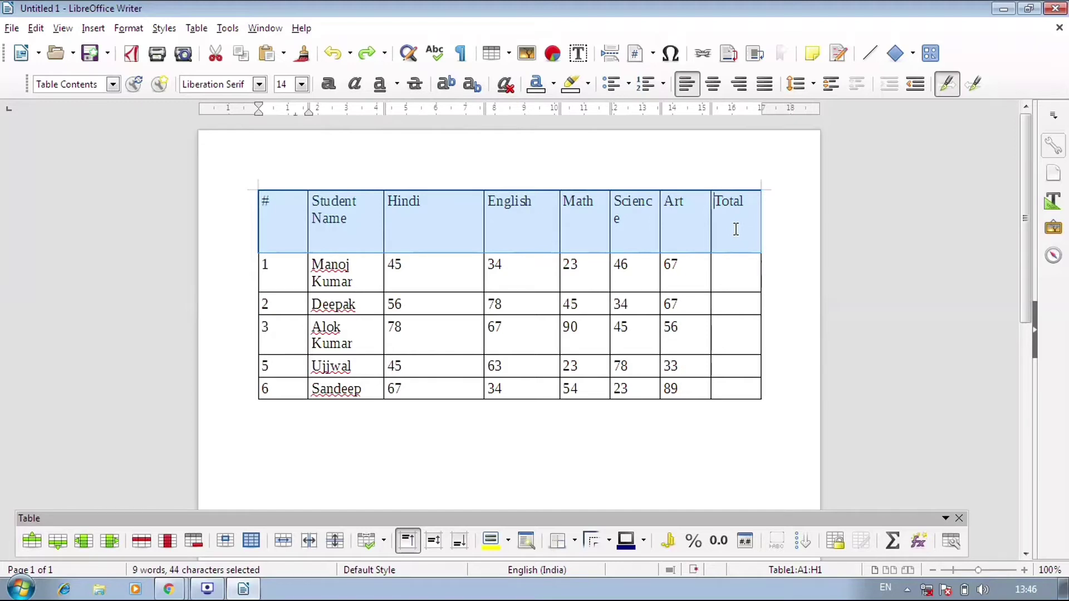
pyautogui.click(339, 541)
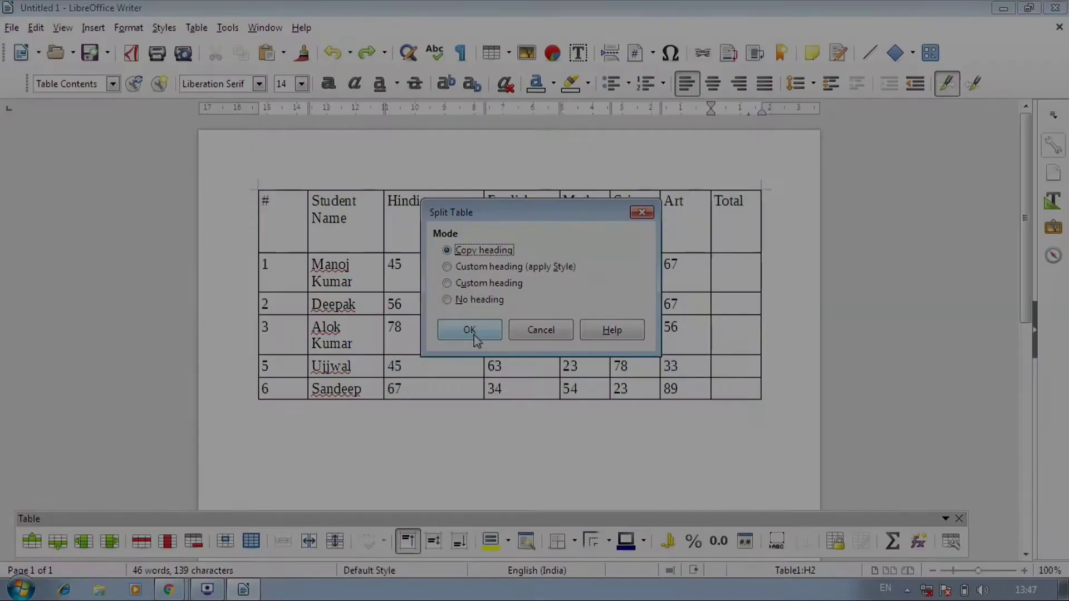
pyautogui.click(468, 339)
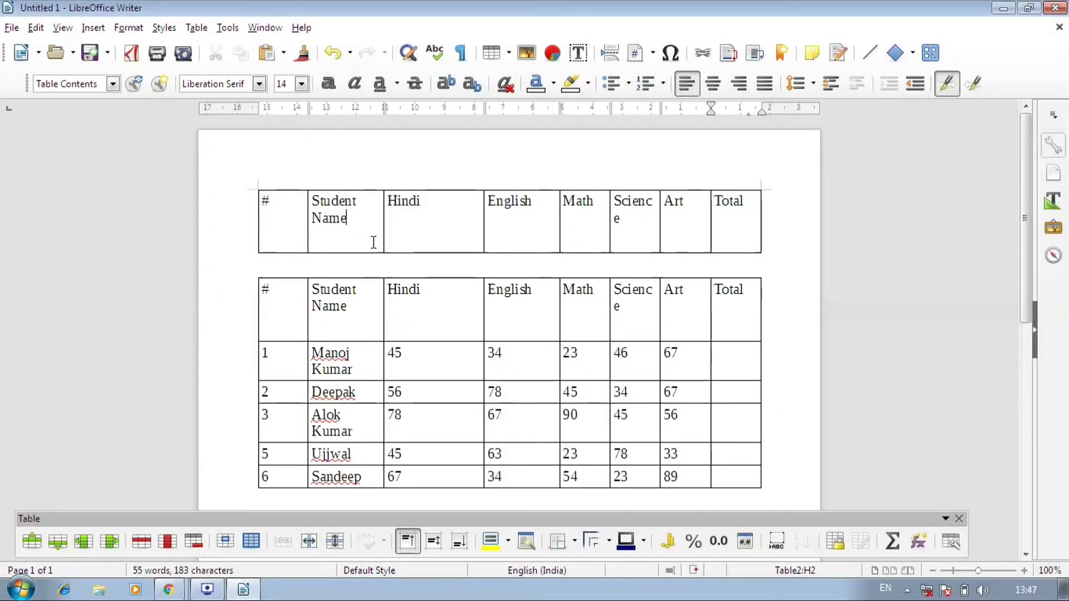
pyautogui.click(411, 310)
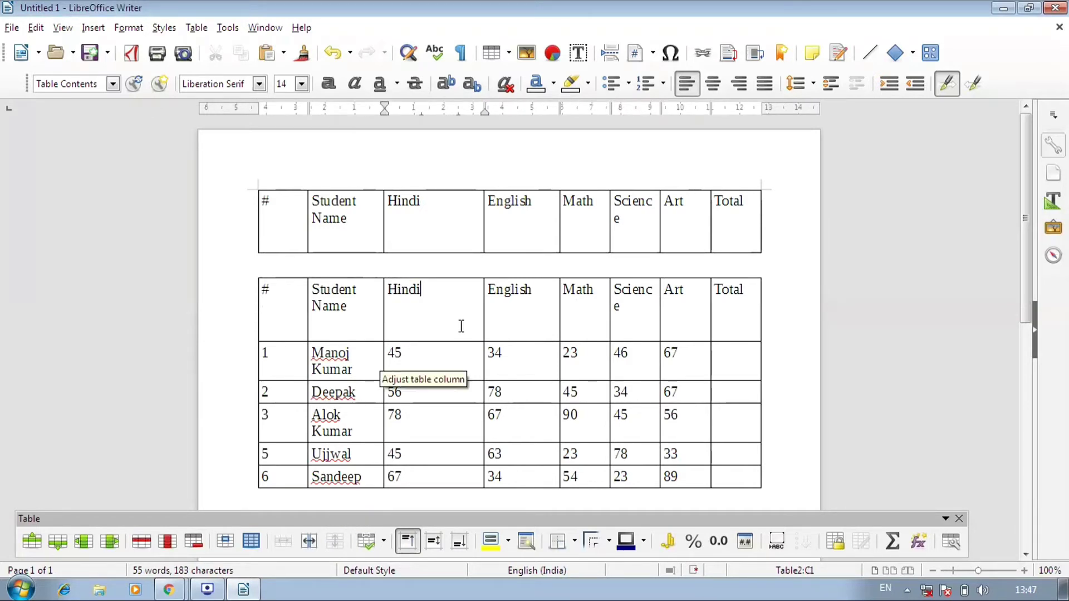
pyautogui.hotkey('ctrl', 'z')
pyautogui.hotkey('ctrl', 'z')
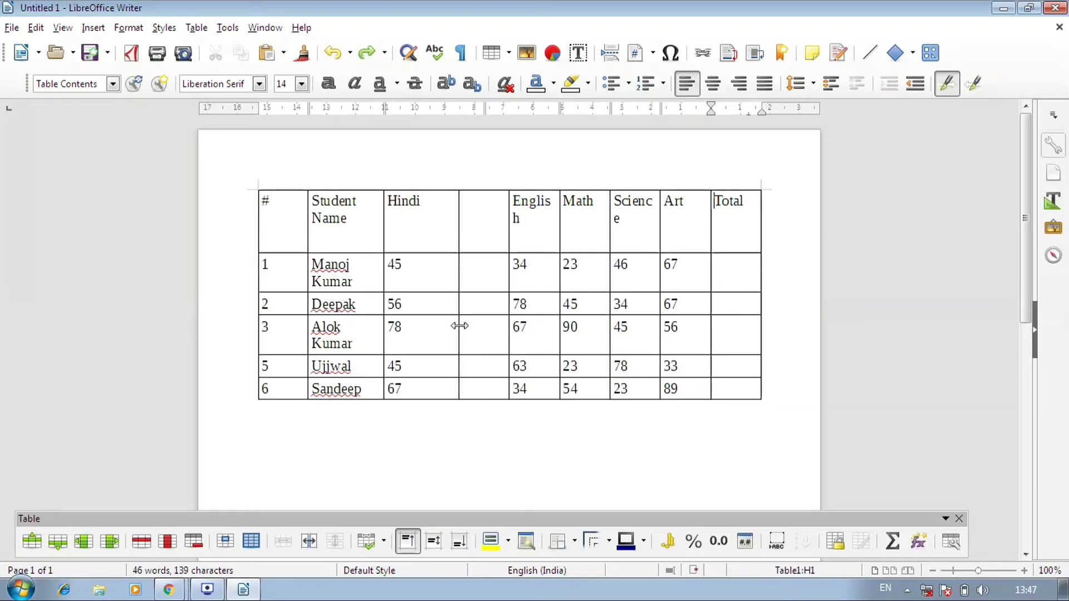
pyautogui.hotkey('ctrl', 'y')
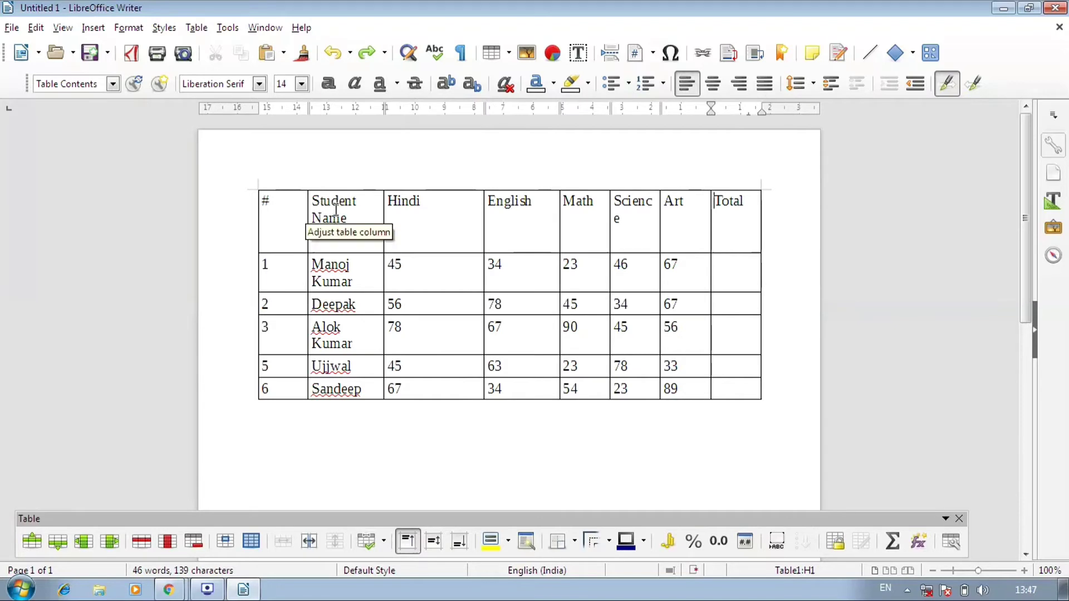
# - Select all cells of the table and distribute its columns and rows evenly
pyautogui.moveTo(304, 247); pyautogui.dragTo(302, 281)
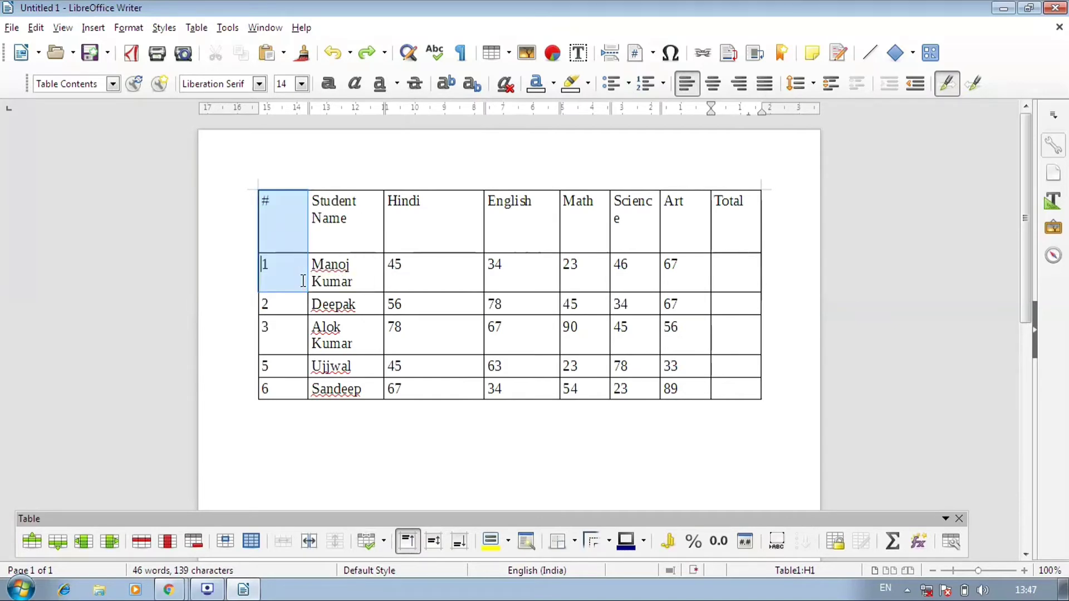
pyautogui.click(296, 248)
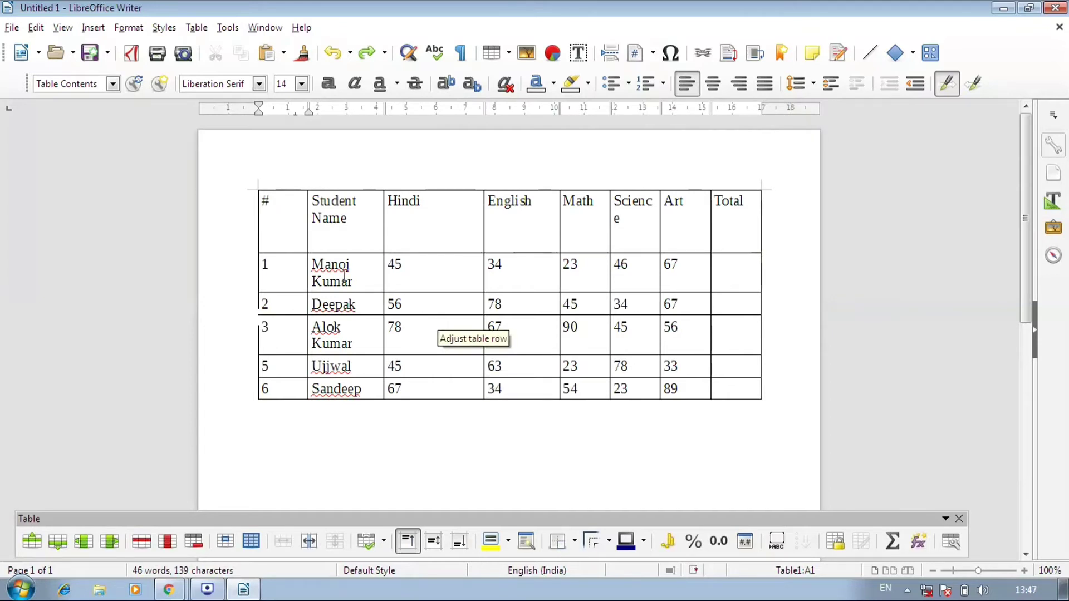
pyautogui.moveTo(274, 229); pyautogui.dragTo(728, 382)
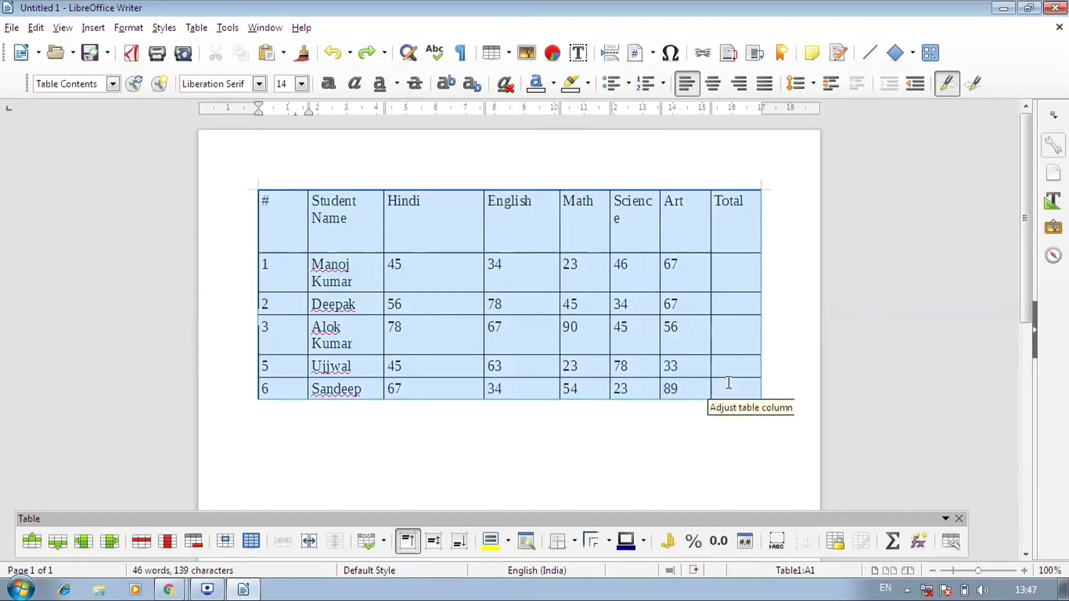
pyautogui.click(384, 543)
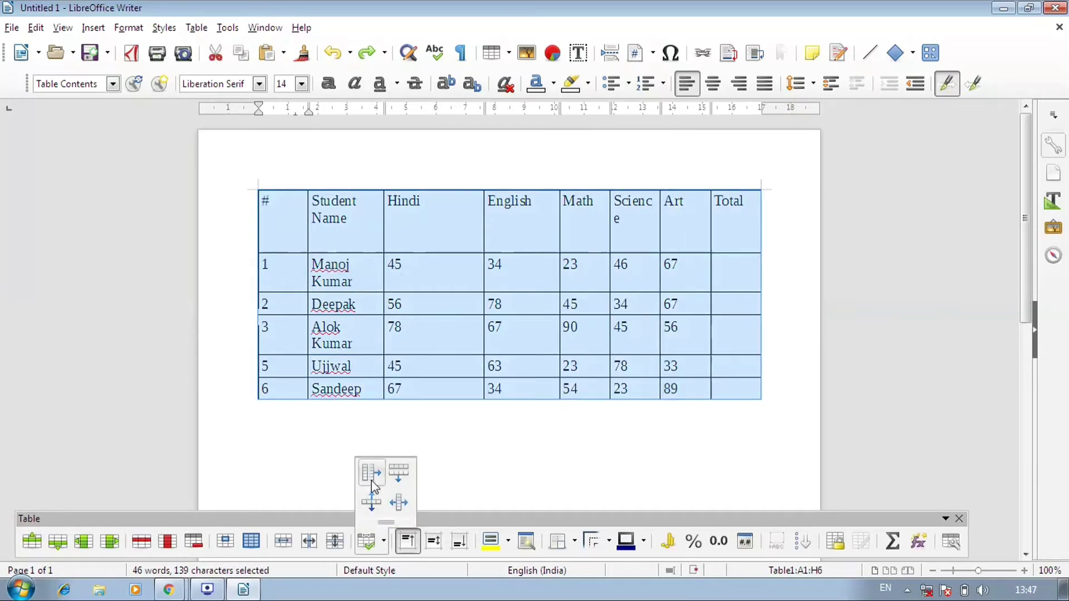
pyautogui.click(399, 503)
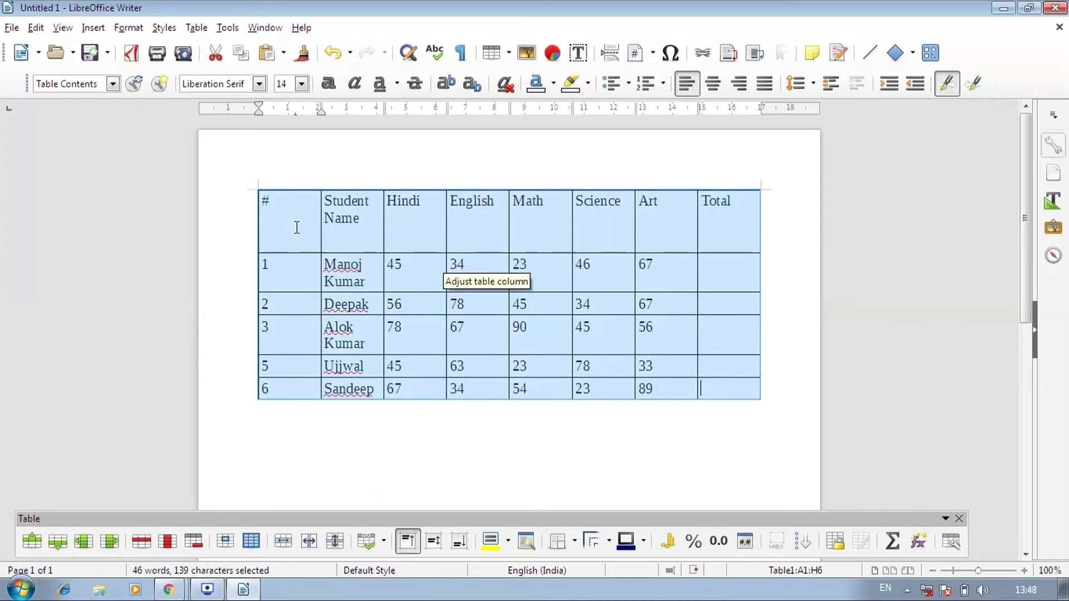
pyautogui.click(369, 541)
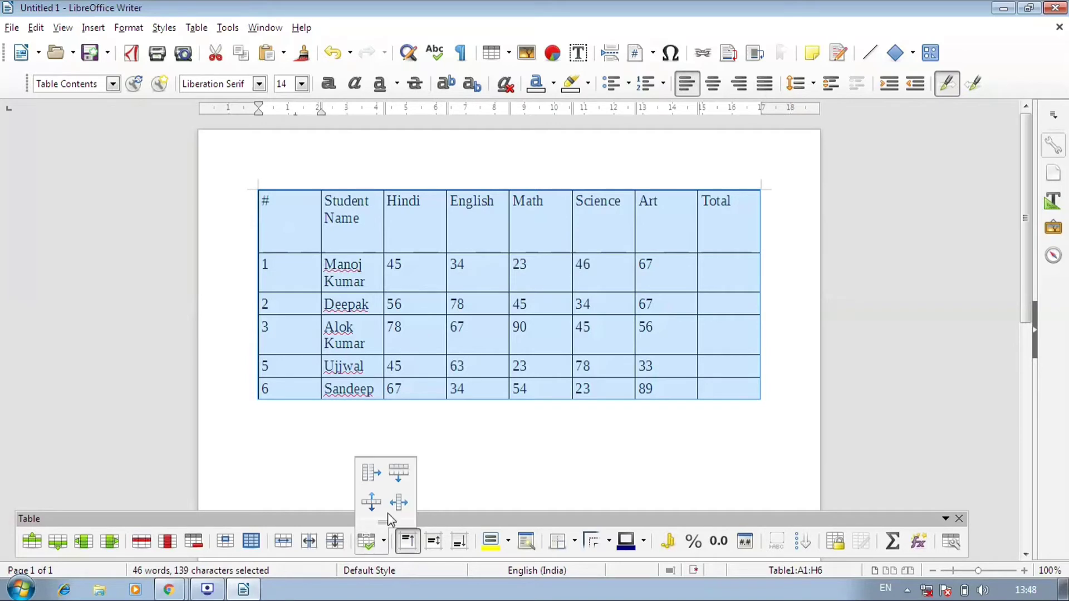
pyautogui.click(400, 477)
pyautogui.scroll(3, 518, 330)
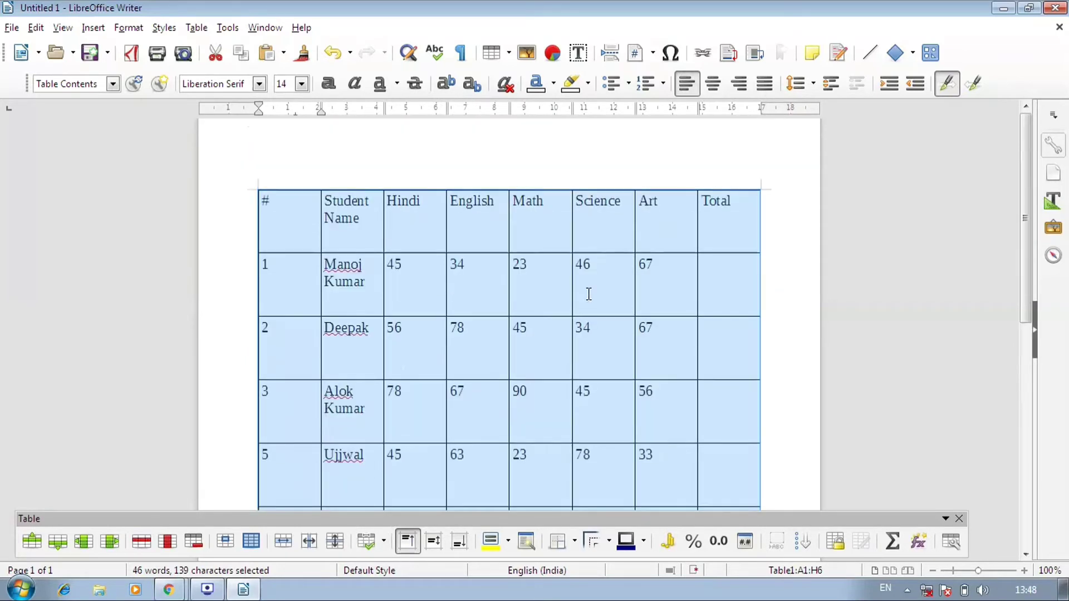
# - Apply optimal row height and optimal column width to the selected table and clear the selection
pyautogui.click(367, 541)
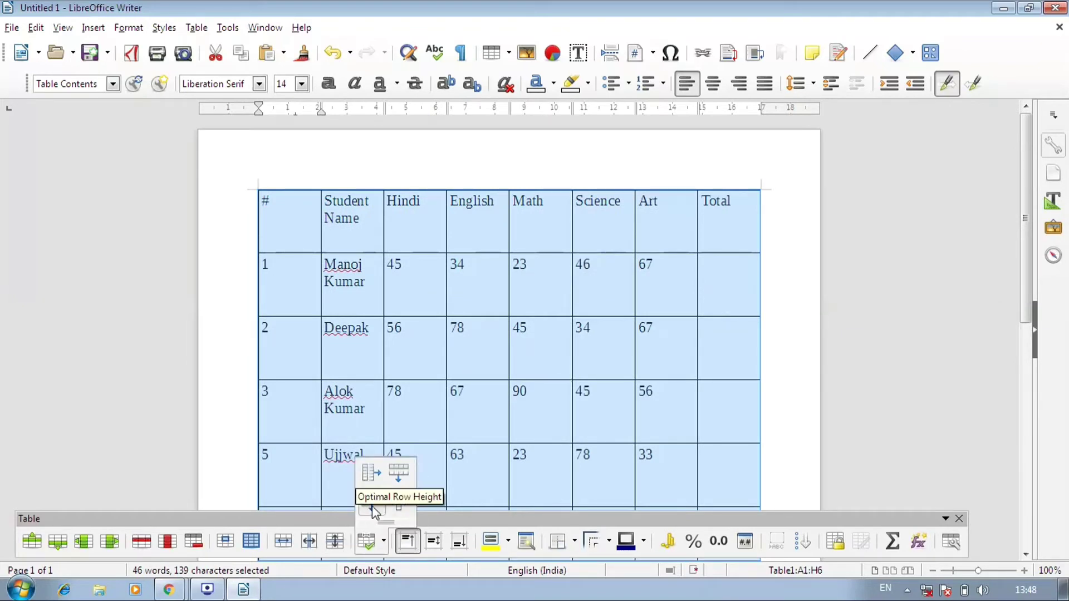
pyautogui.click(373, 509)
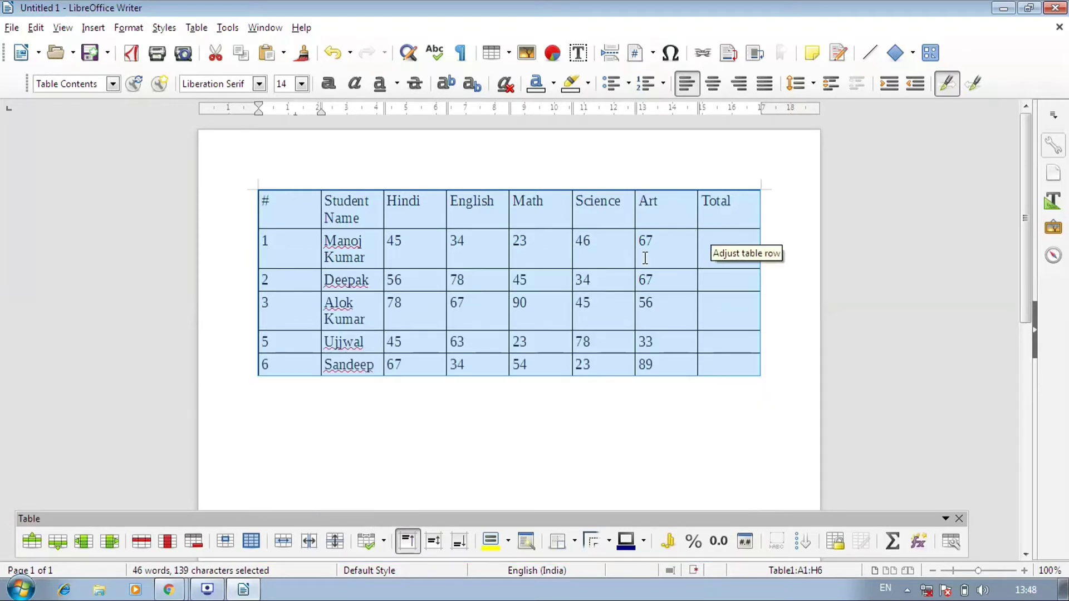
pyautogui.click(384, 540)
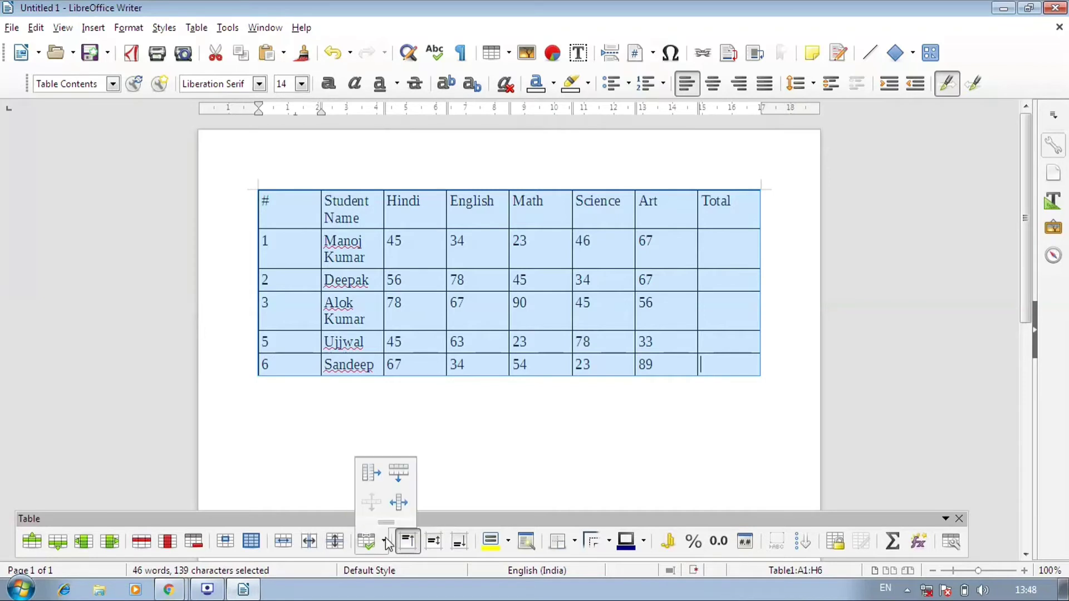
pyautogui.click(399, 503)
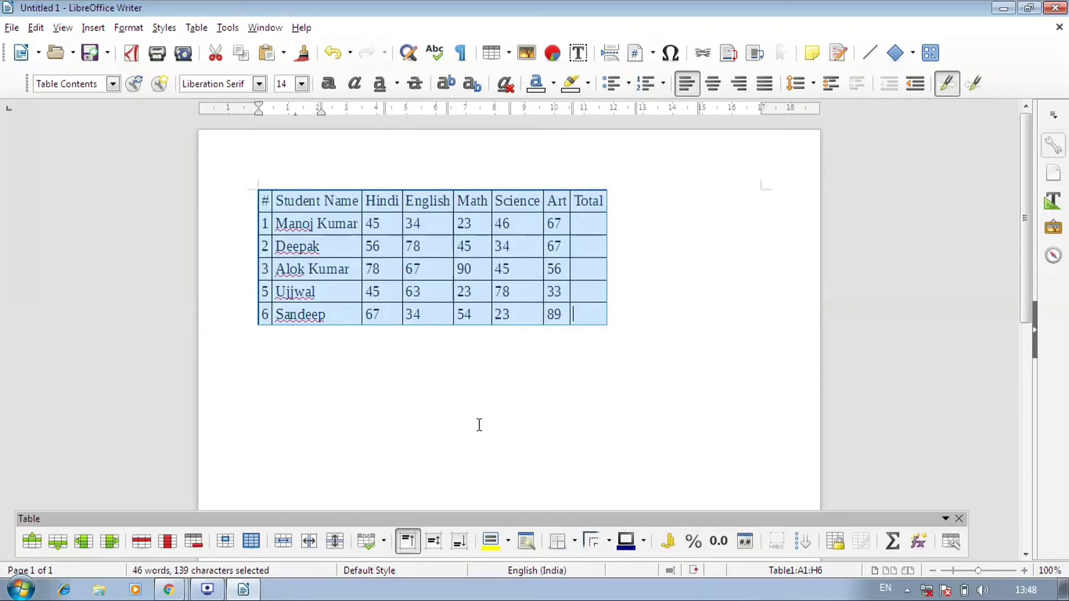
pyautogui.click(475, 346)
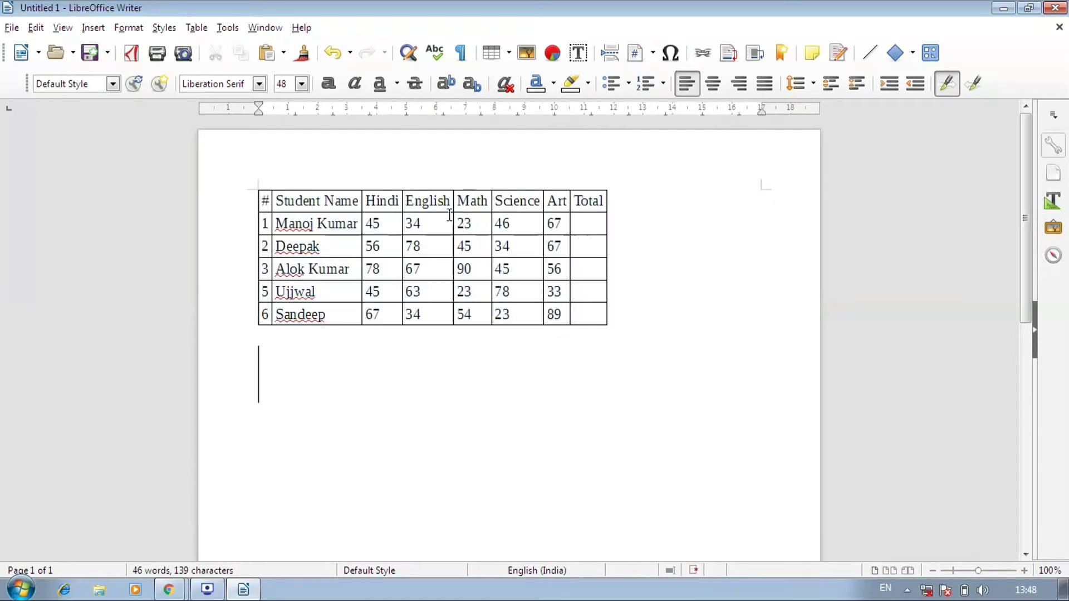
pyautogui.click(399, 272)
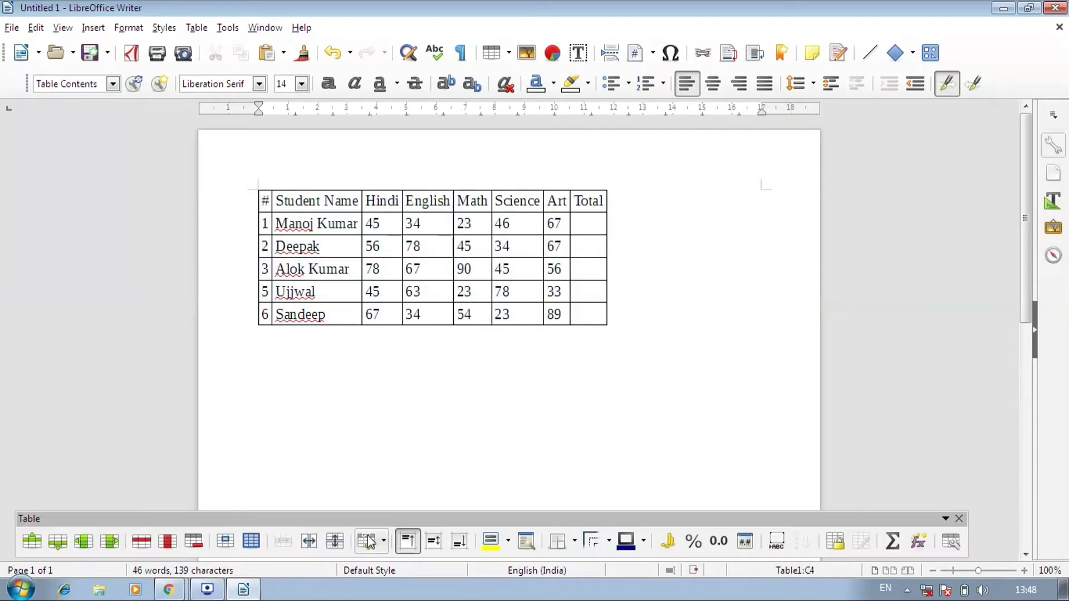
pyautogui.click(370, 542)
pyautogui.press('Escape')
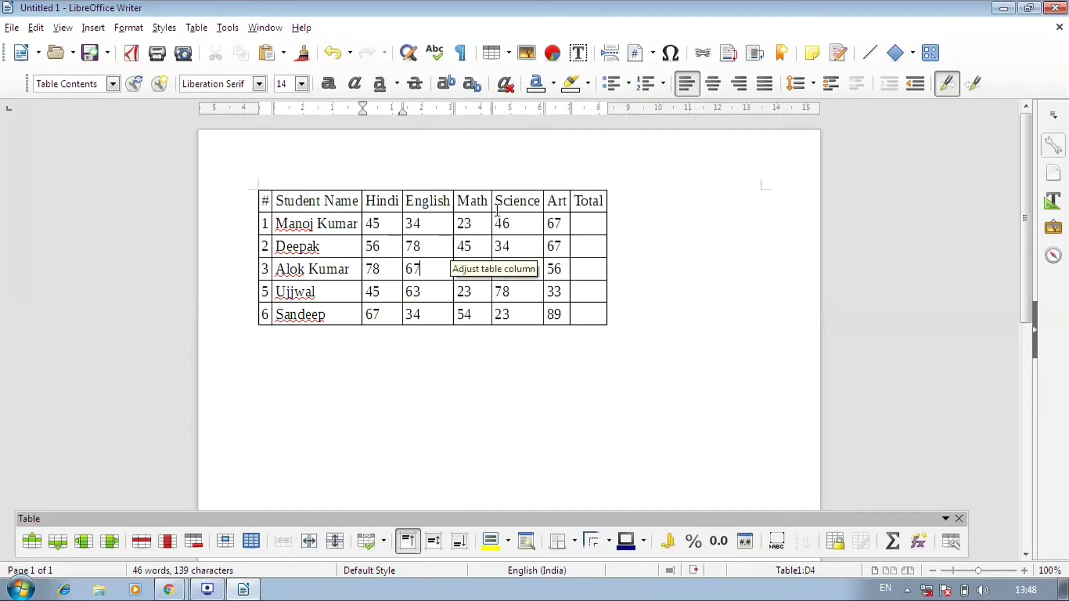
# - Insert an empty row above the header row of the student marks table
pyautogui.click(601, 201)
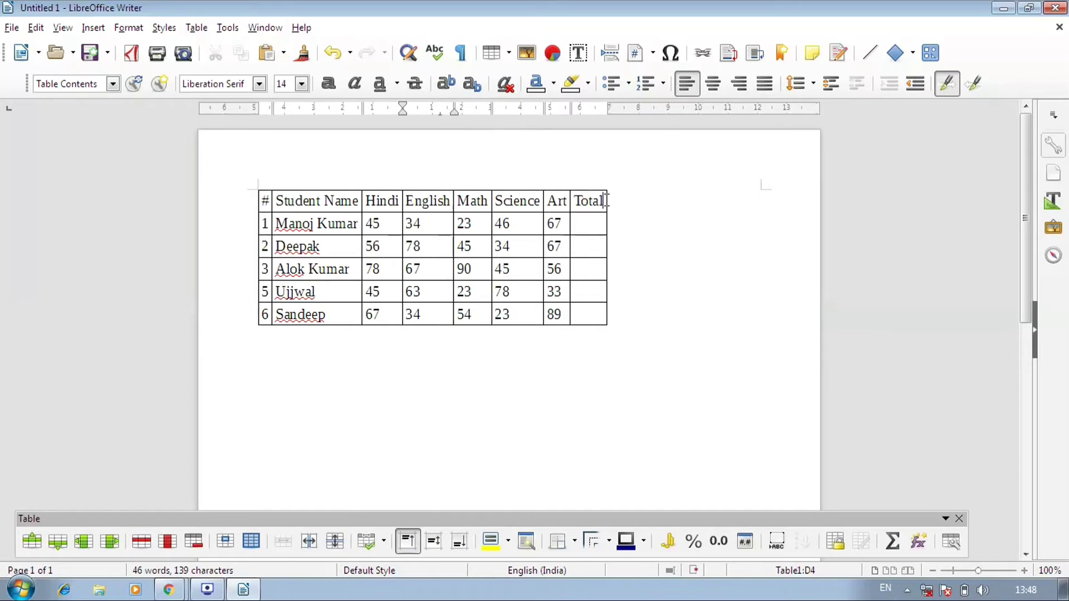
pyautogui.click(46, 548)
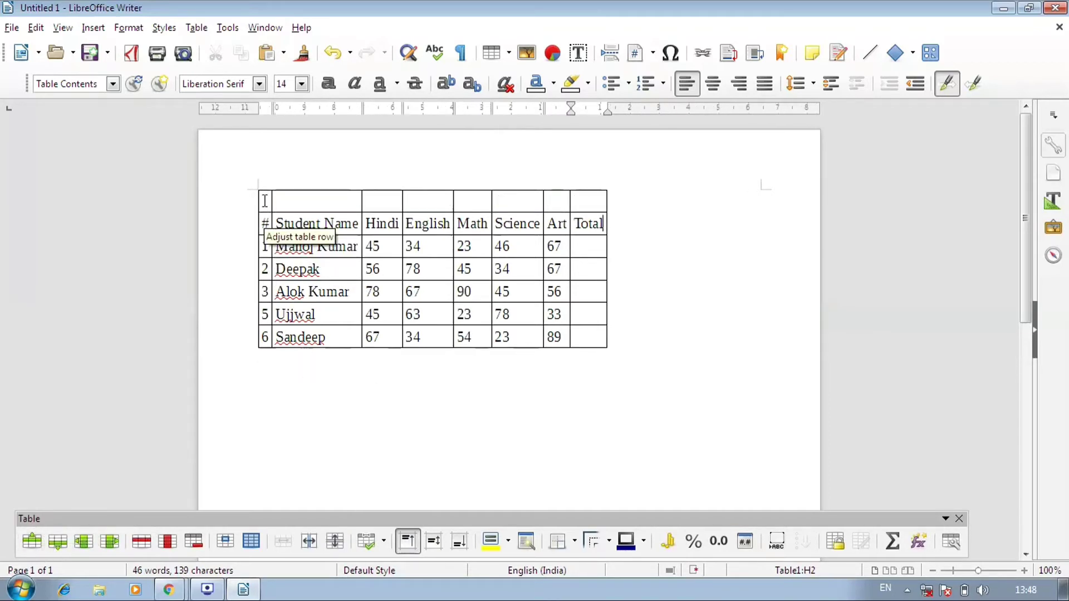
pyautogui.click(289, 198)
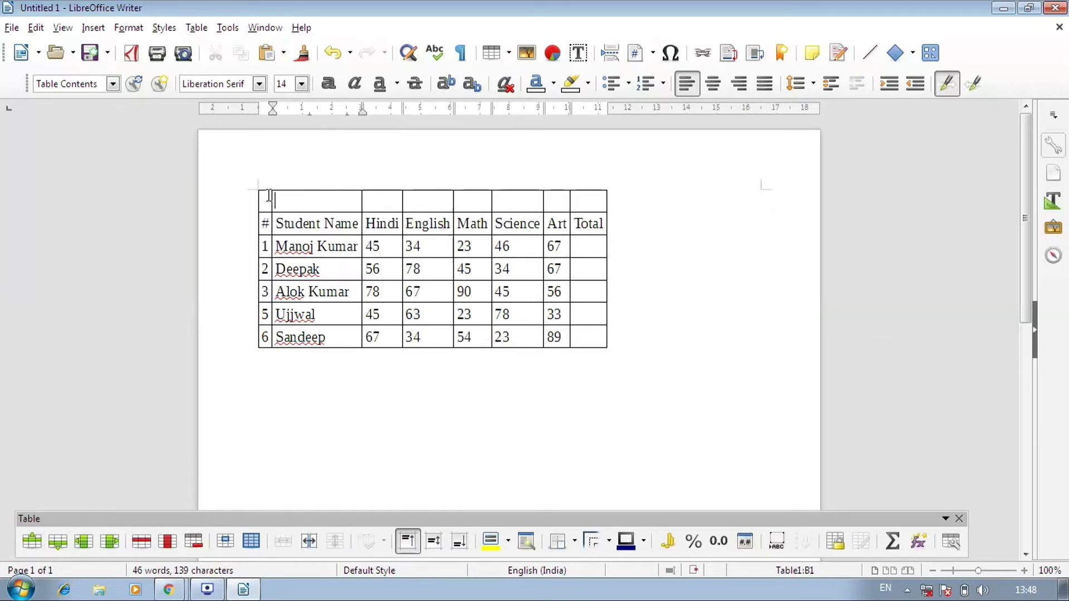
# - Enter the title STUDENT MARKSHEET RECORD in the first cell of the empty top row
pyautogui.click(267, 199)
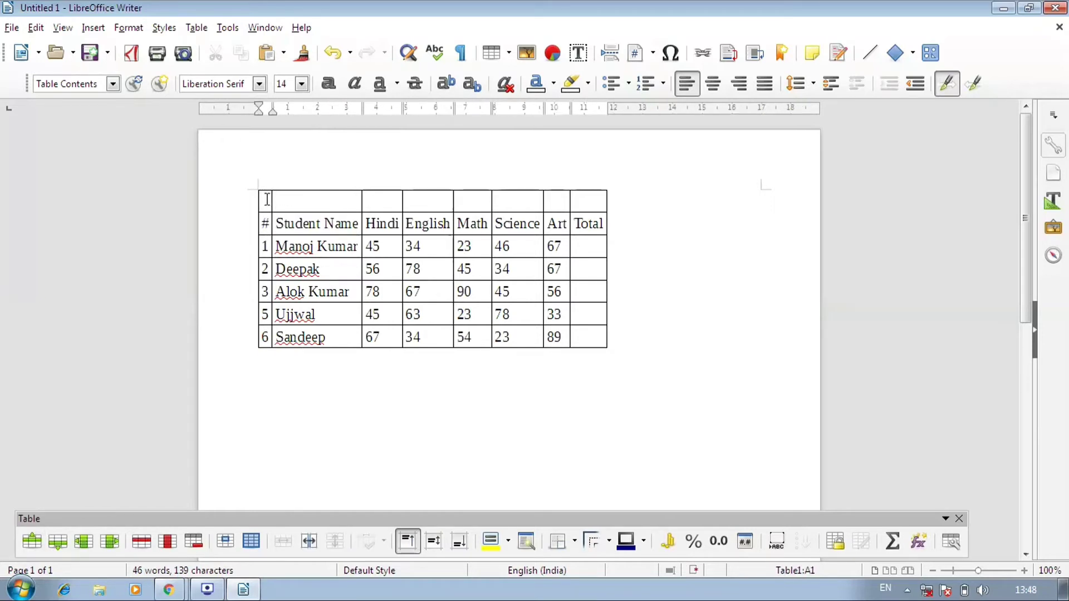
pyautogui.write('STUD')
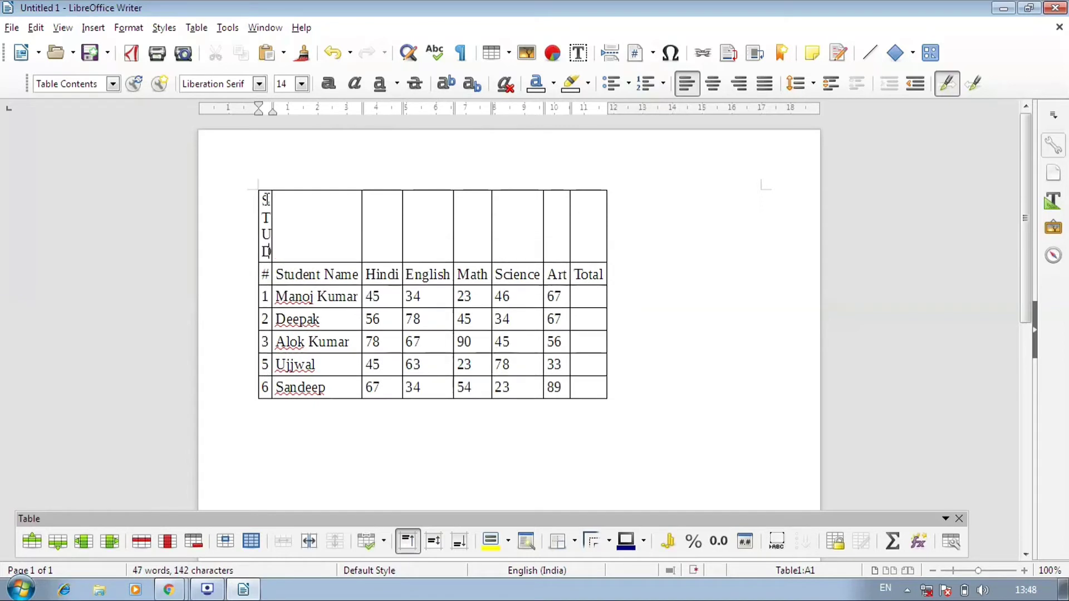
pyautogui.write('ENT S')
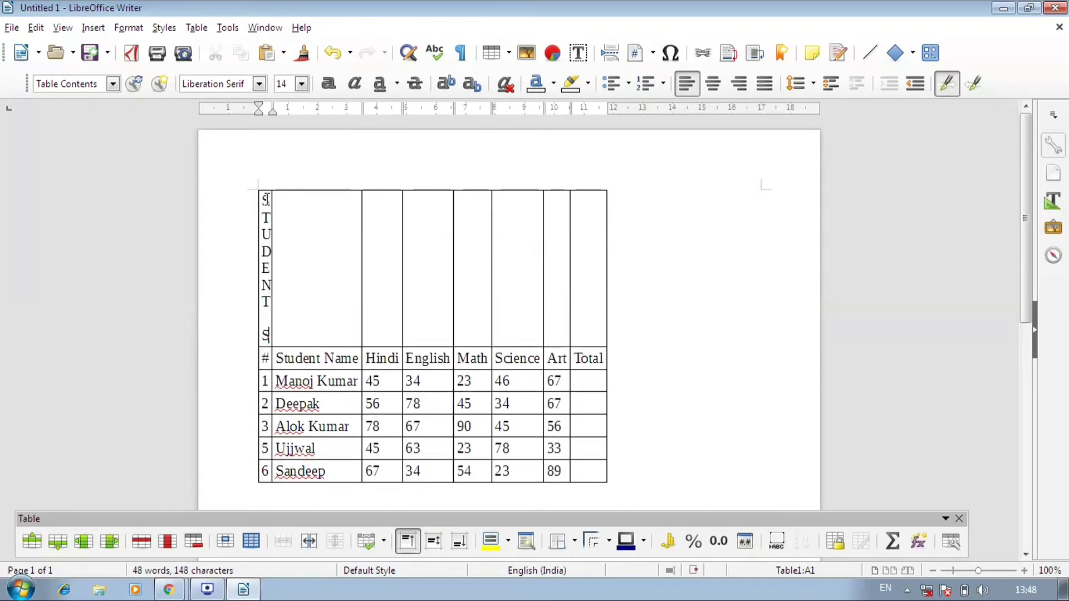
pyautogui.press('BackSpace')
pyautogui.write('MARKSHEET')
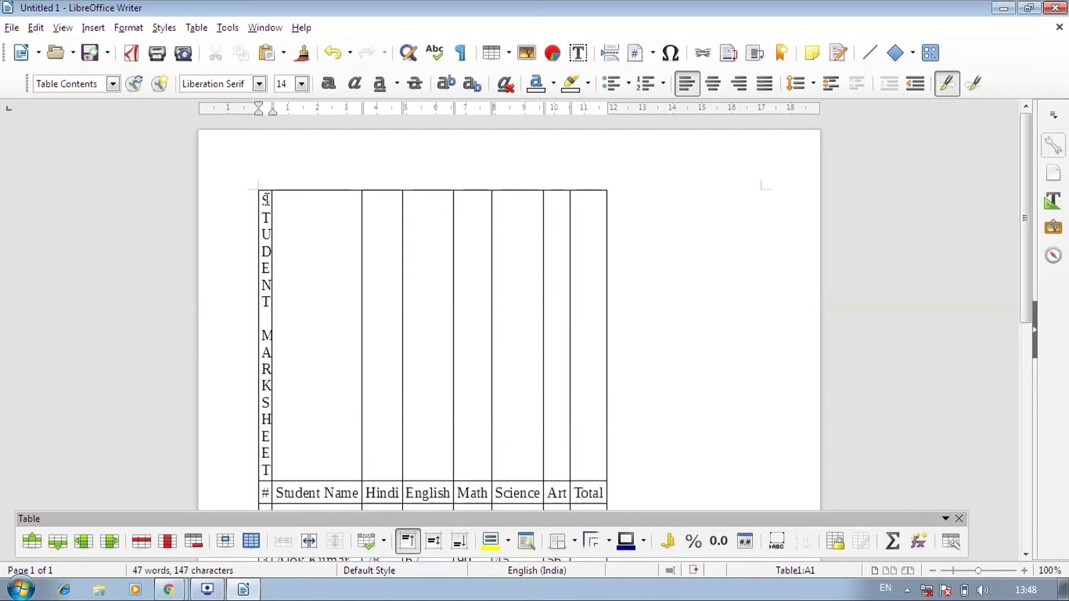
pyautogui.write(' RECORD')
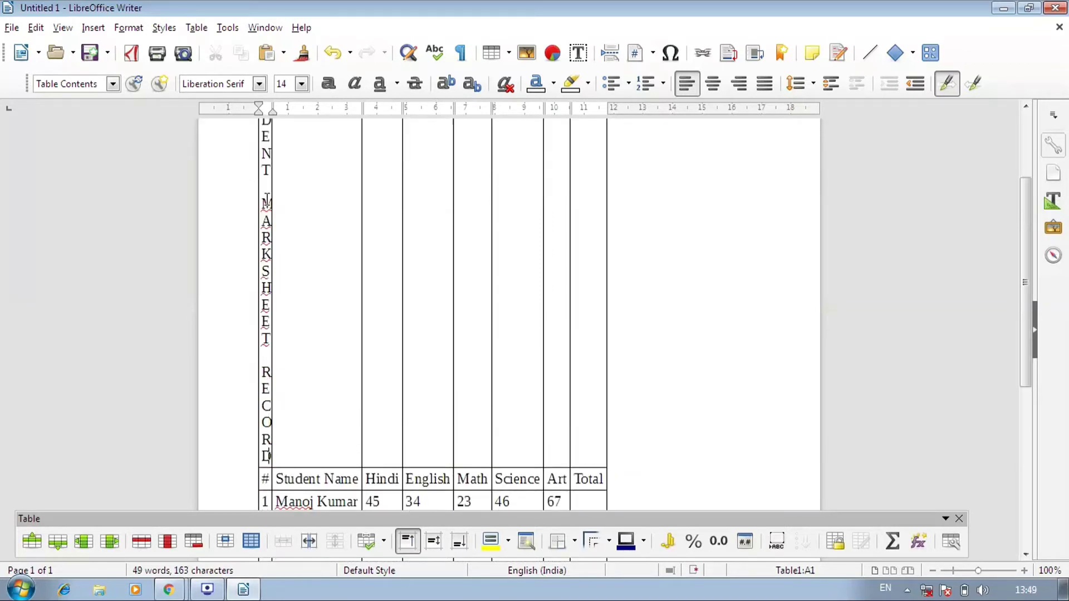
pyautogui.scroll(5, 407, 323)
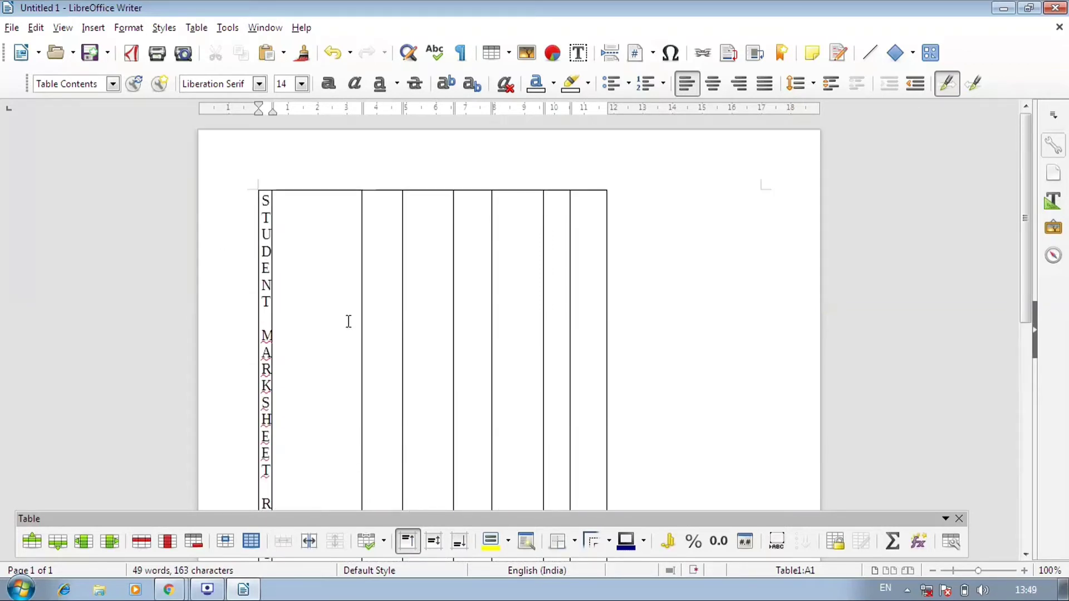
pyautogui.scroll(-5, 348, 327)
pyautogui.scroll(-4, 348, 330)
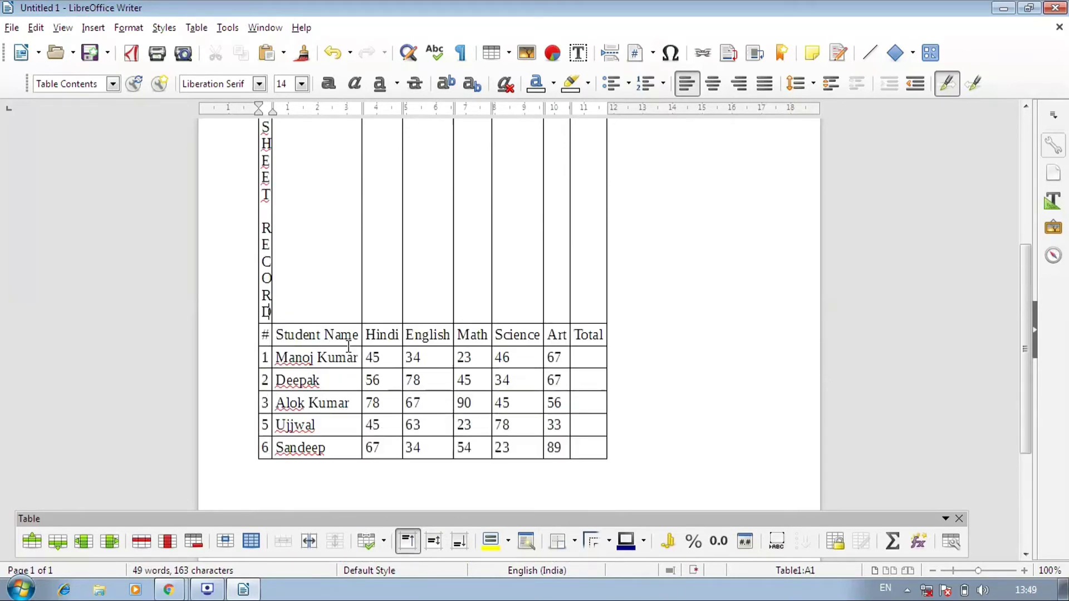
pyautogui.scroll(9, 349, 346)
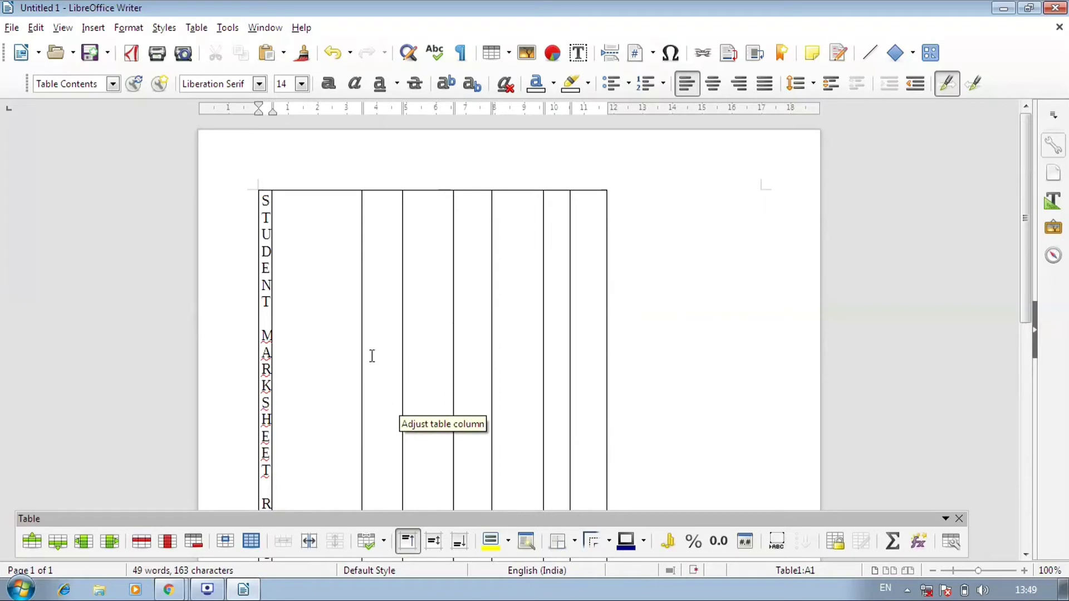
pyautogui.click(365, 402)
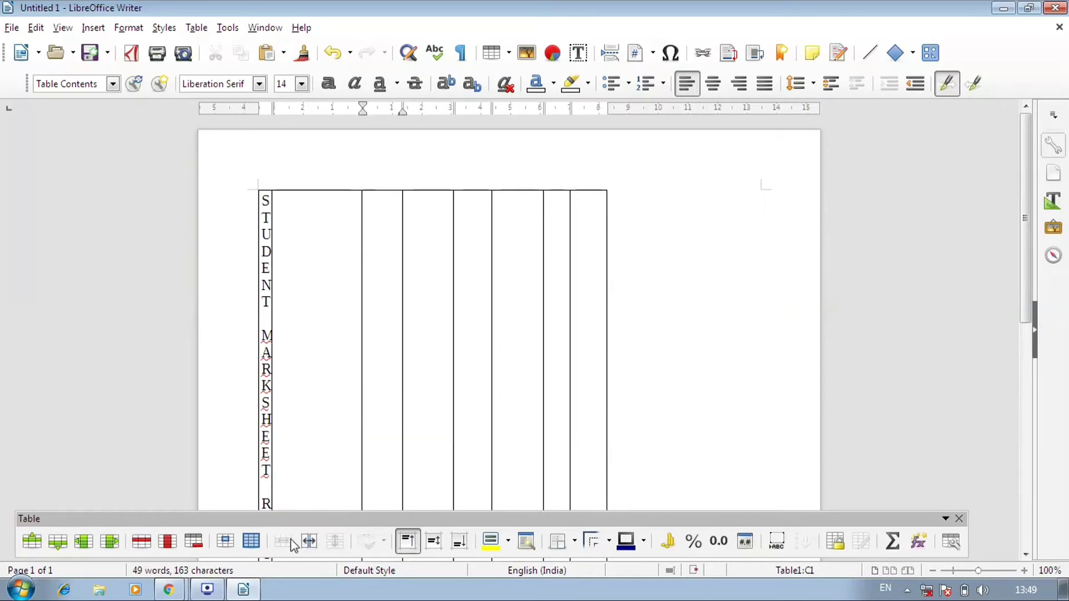
pyautogui.scroll(-3, 349, 385)
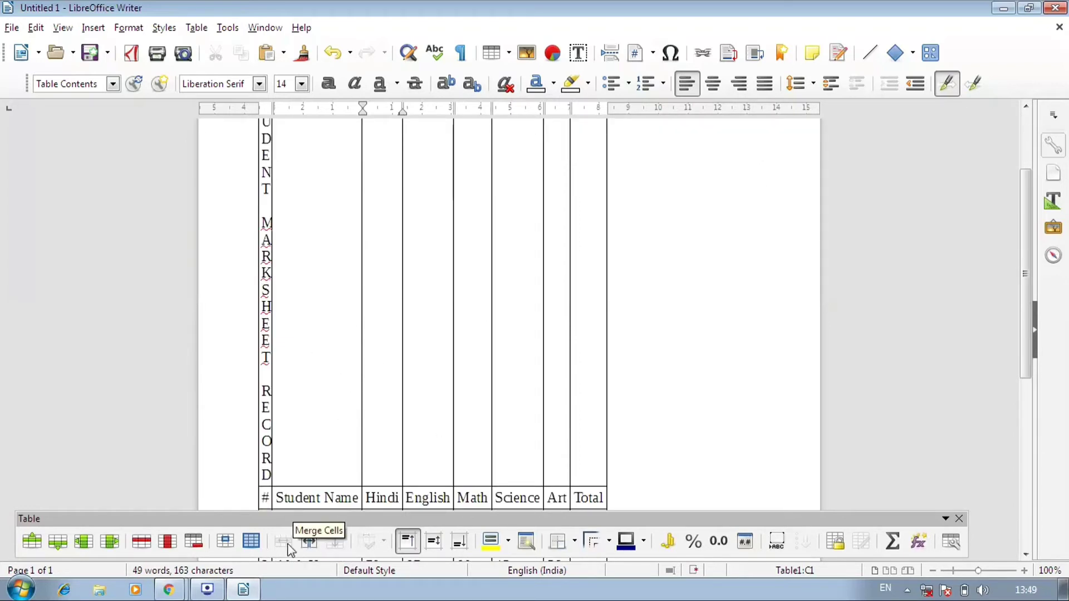
pyautogui.scroll(2, 374, 426)
pyautogui.scroll(1, 374, 427)
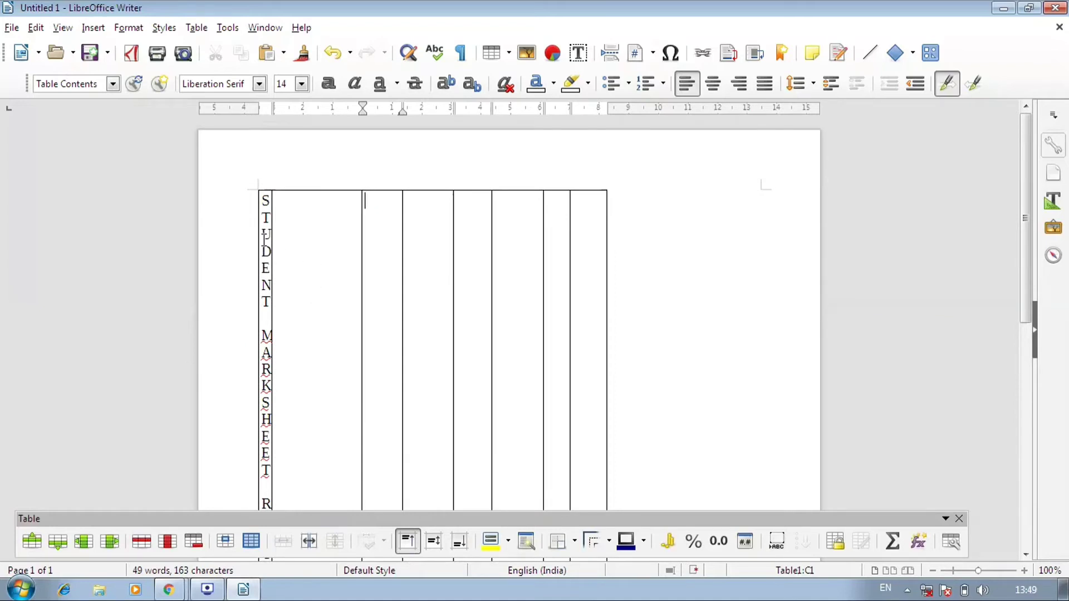
# - Select all cells of the title row and merge them into one cell across the table
pyautogui.moveTo(264, 235); pyautogui.dragTo(316, 240)
pyautogui.click(358, 265)
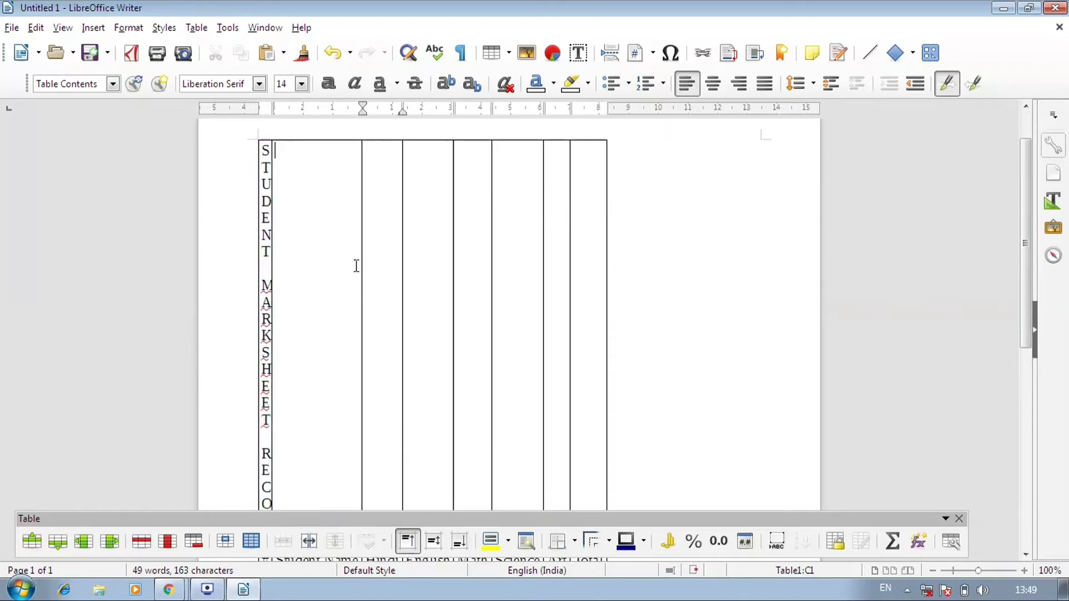
pyautogui.scroll(1, 358, 289)
pyautogui.scroll(-2, 356, 288)
pyautogui.scroll(-5, 356, 289)
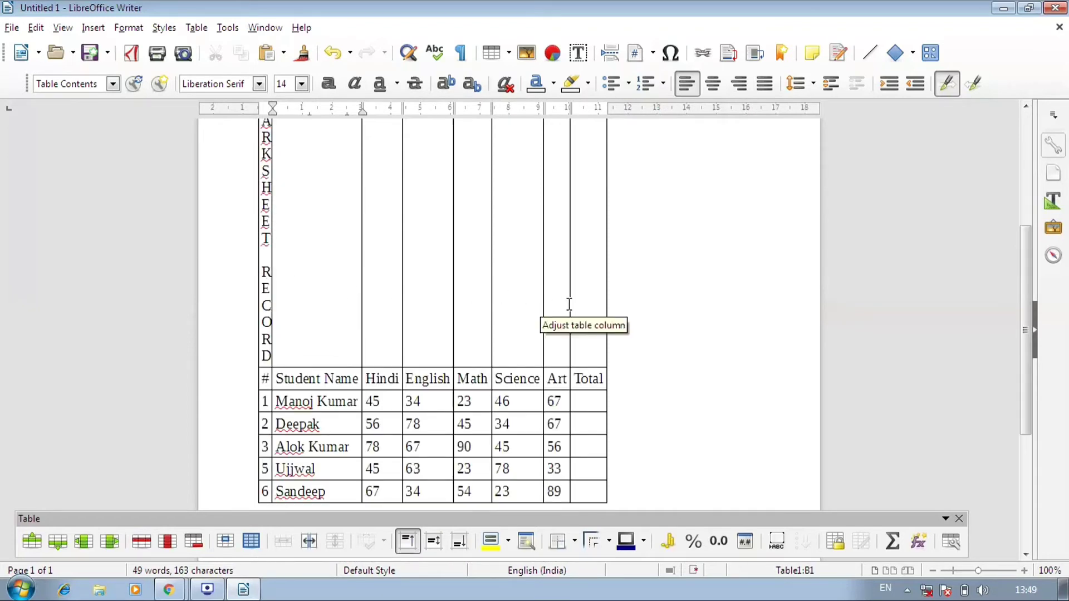
pyautogui.moveTo(267, 255); pyautogui.dragTo(443, 348)
pyautogui.scroll(-1, 443, 348)
pyautogui.scroll(-3, 443, 347)
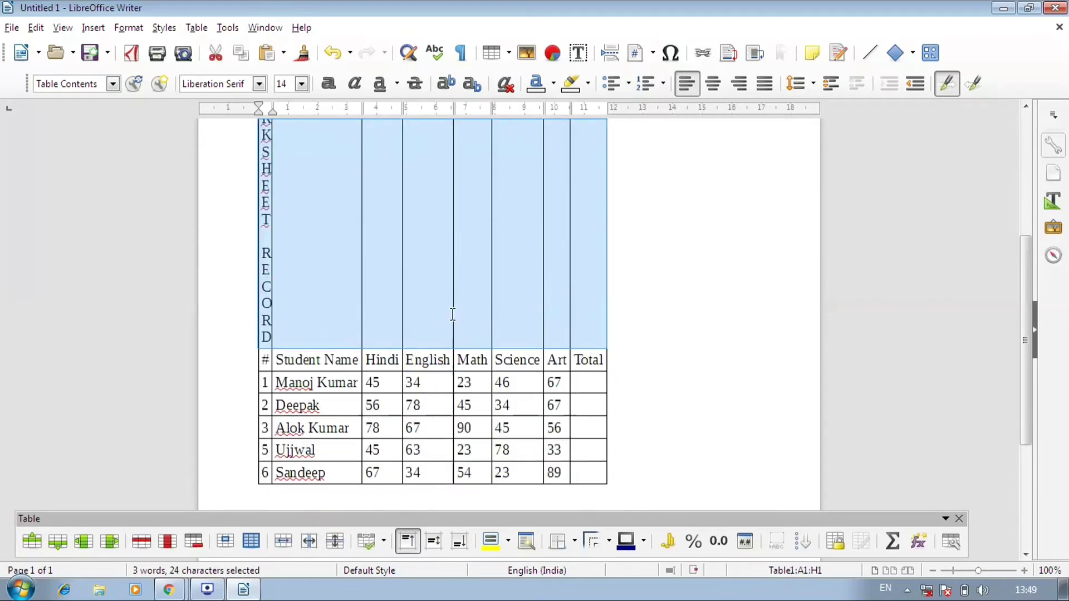
pyautogui.click(283, 543)
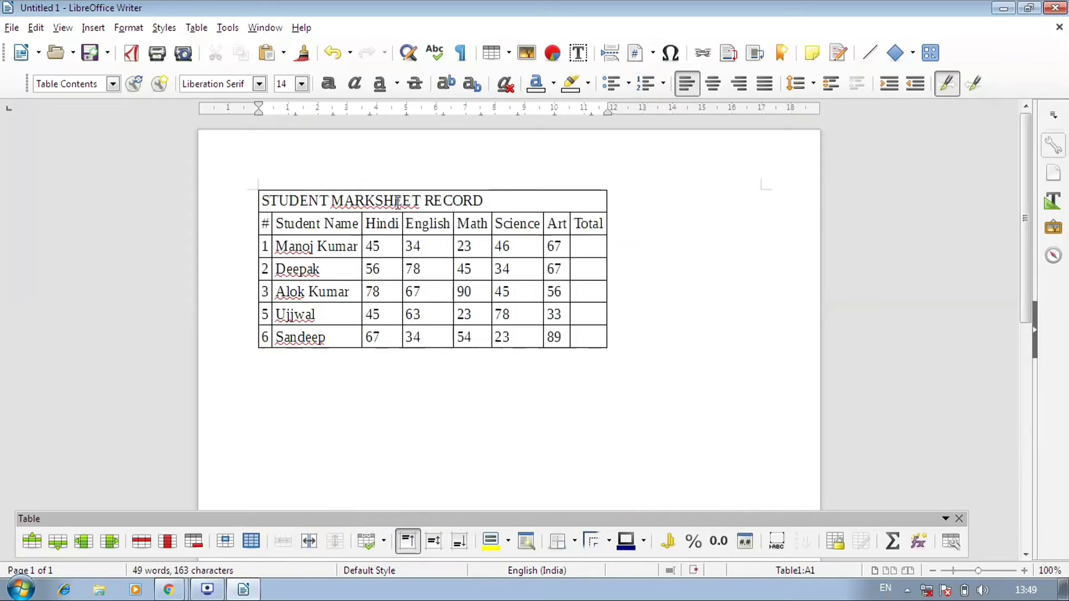
# - Set the title STUDENT MARKSHEET RECORD to font size 20 and centre it horizontally in its cell
pyautogui.moveTo(496, 201); pyautogui.dragTo(264, 199)
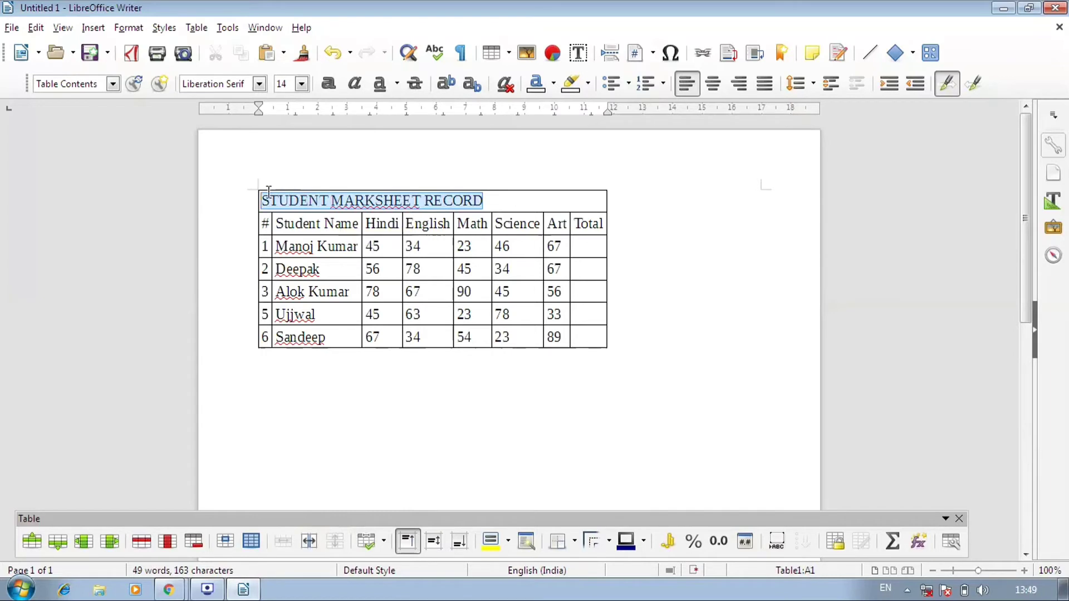
pyautogui.click(302, 83)
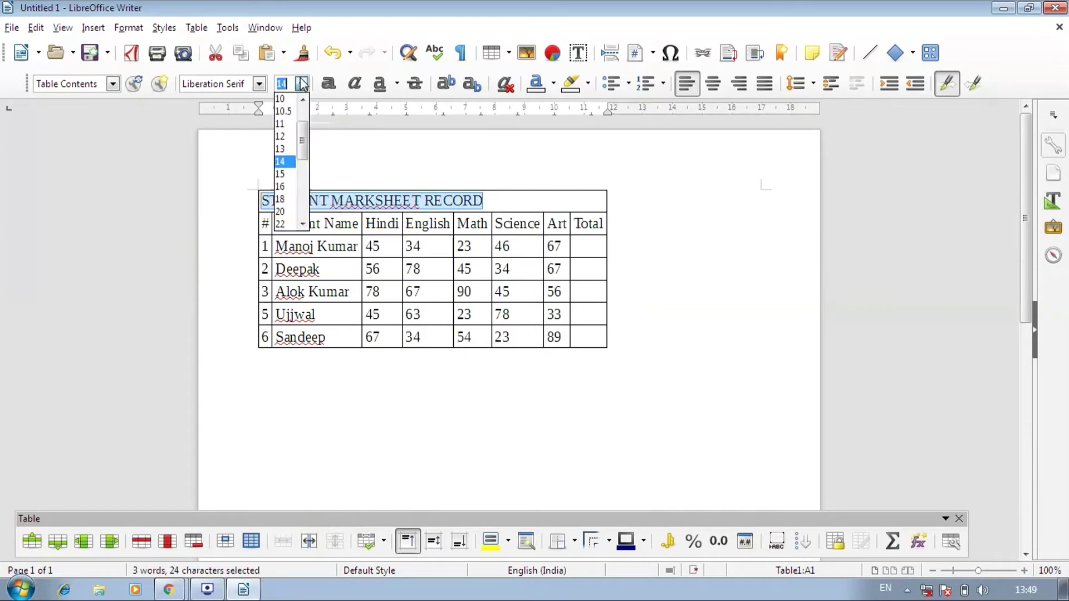
pyautogui.click(281, 212)
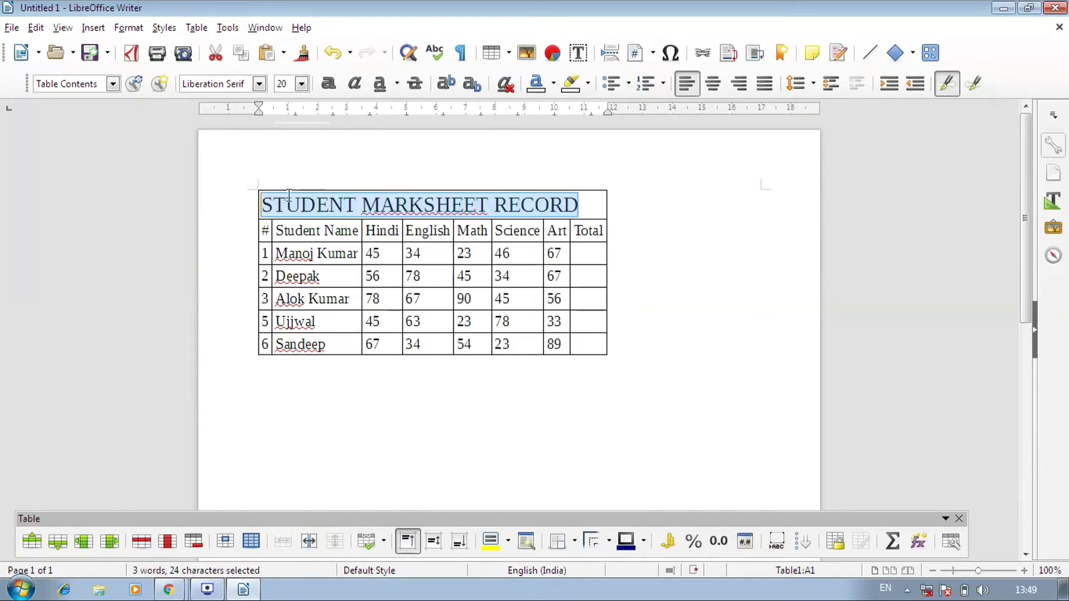
pyautogui.click(714, 84)
pyautogui.click(528, 294)
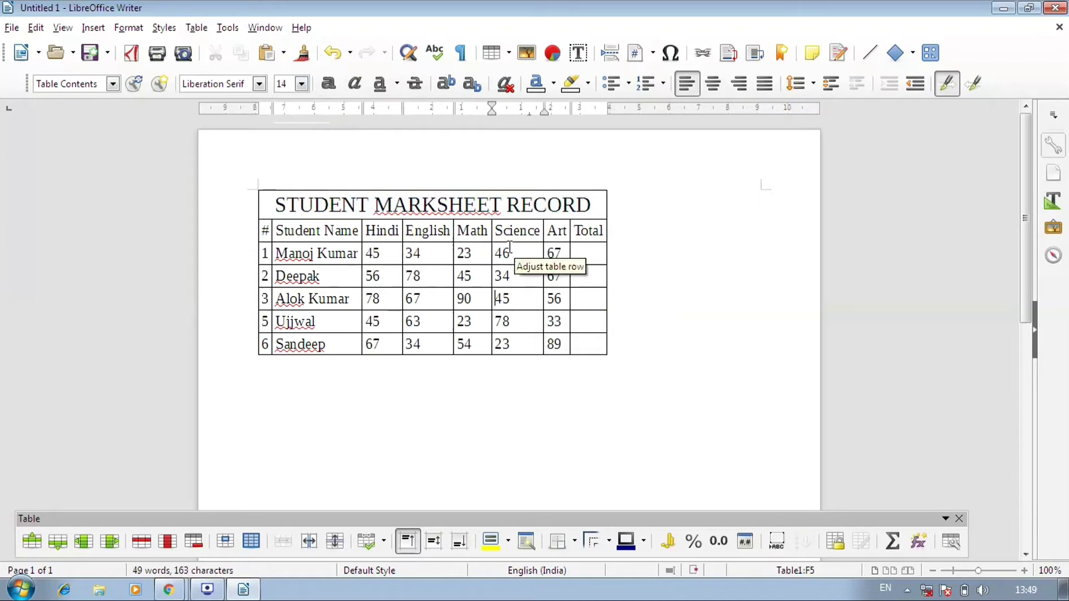
# - Widen the Total column by its outer border and greatly increase the height of the table's last row
pyautogui.click(439, 204)
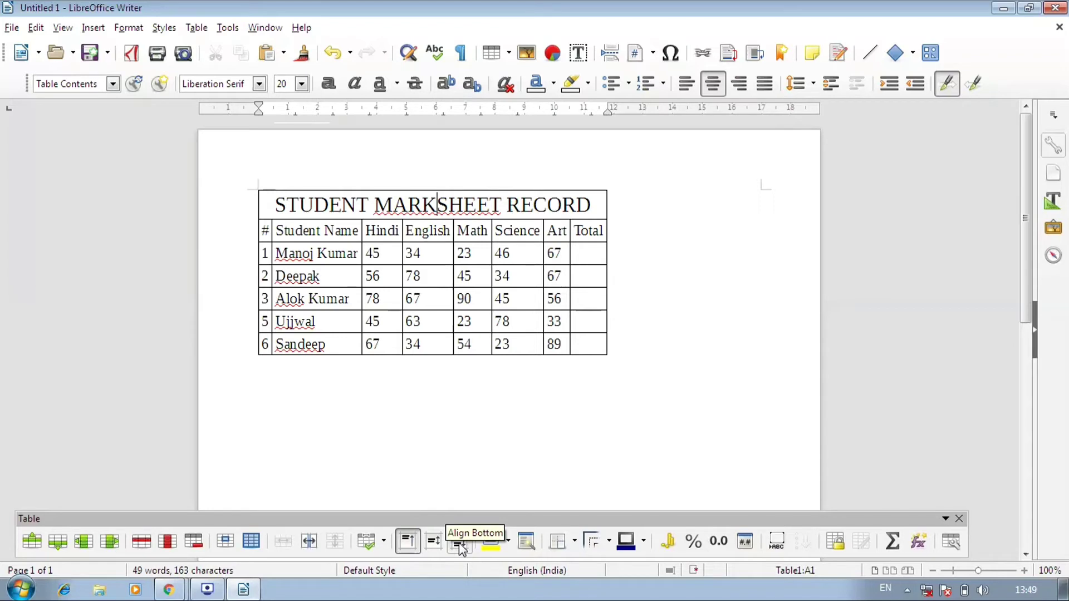
pyautogui.click(442, 254)
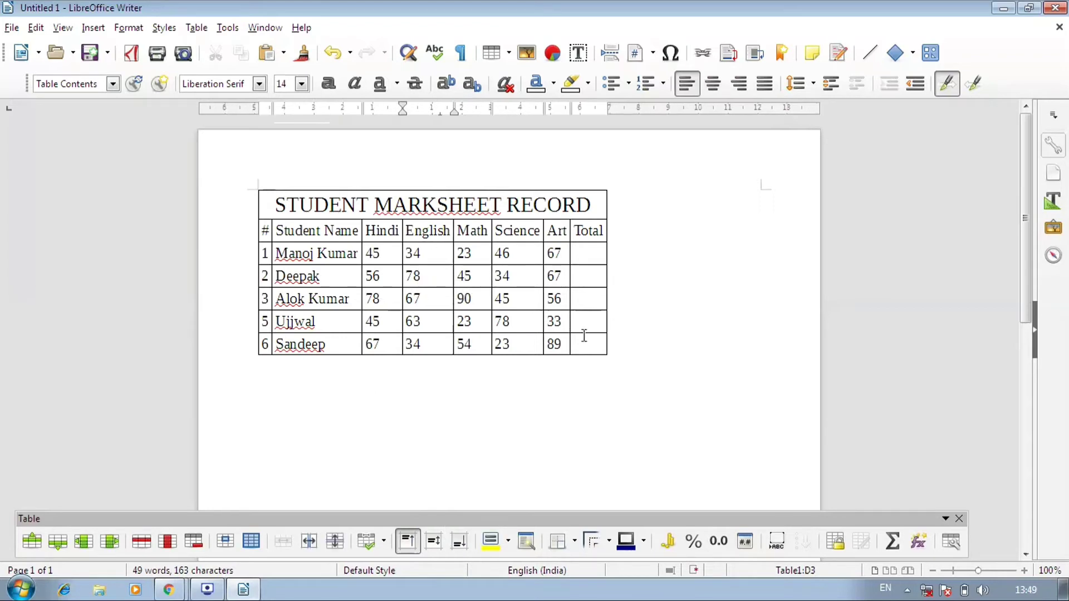
pyautogui.moveTo(608, 357); pyautogui.dragTo(578, 367)
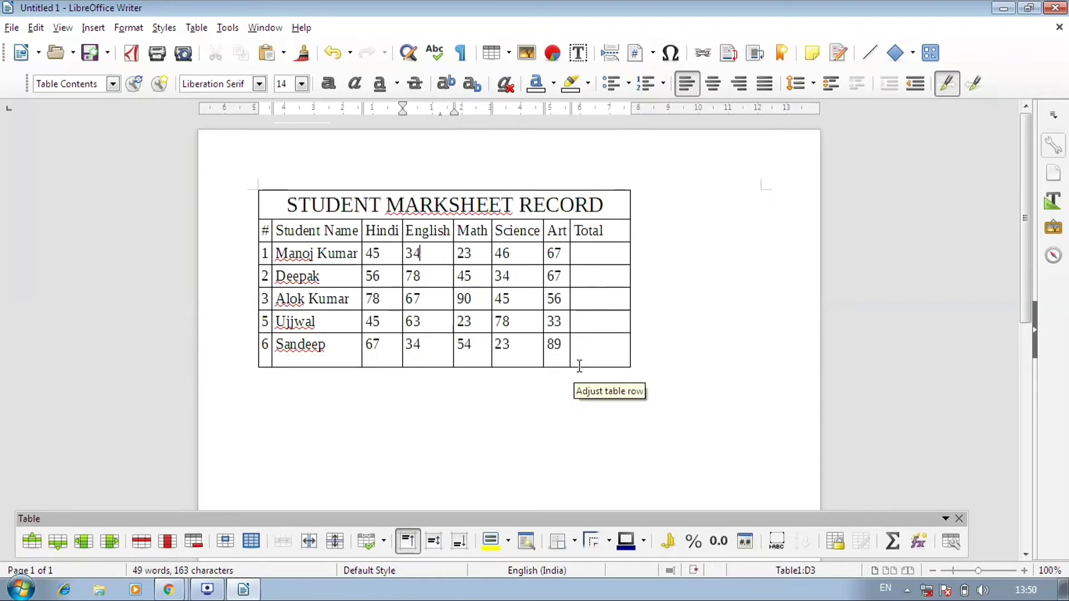
pyautogui.click(580, 365)
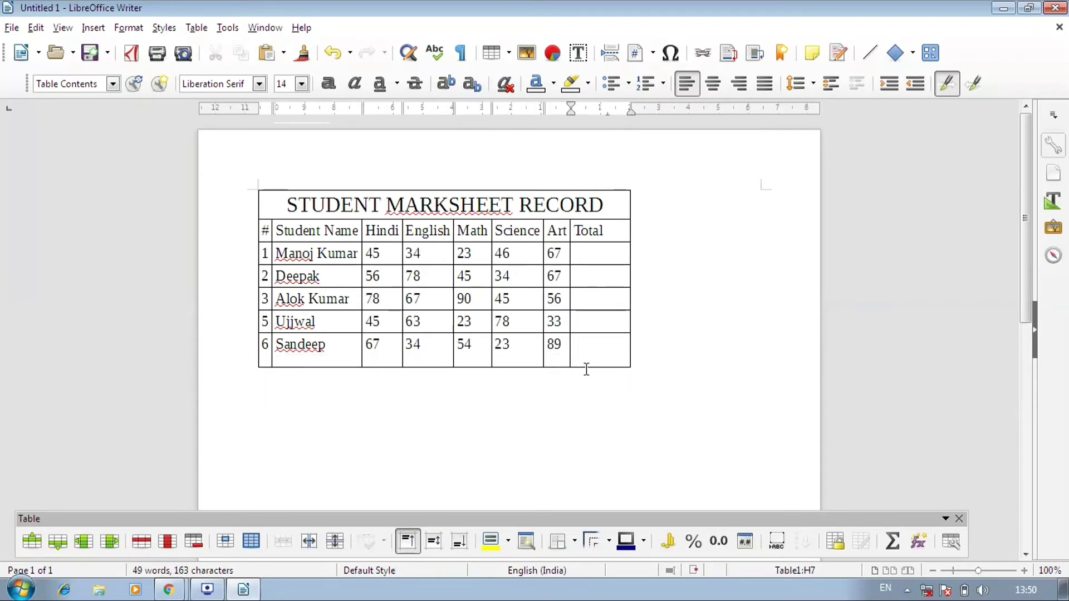
pyautogui.press('Down')
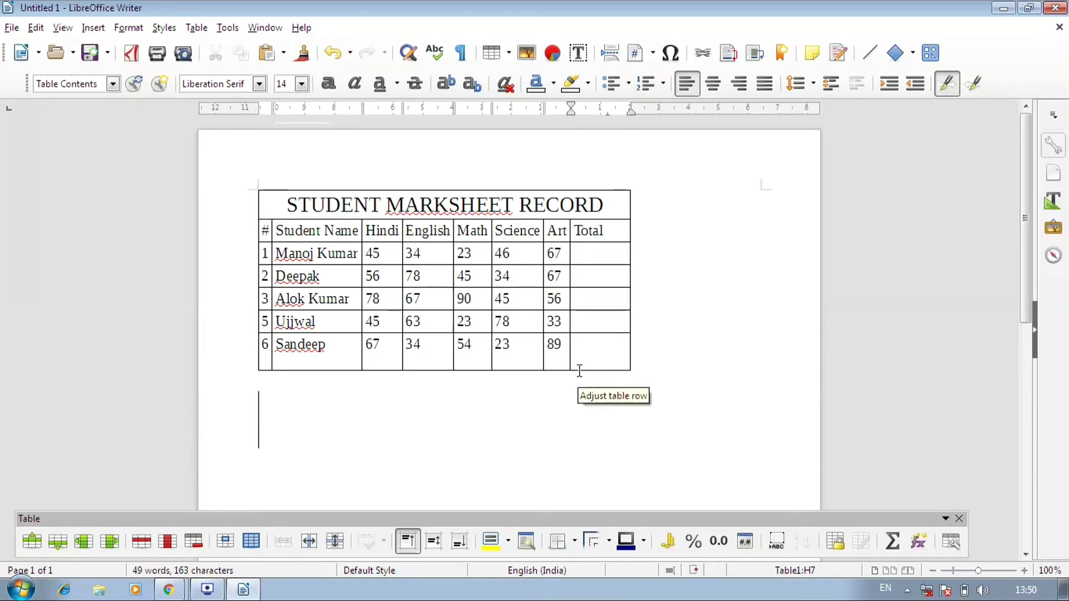
pyautogui.moveTo(577, 371); pyautogui.dragTo(554, 415)
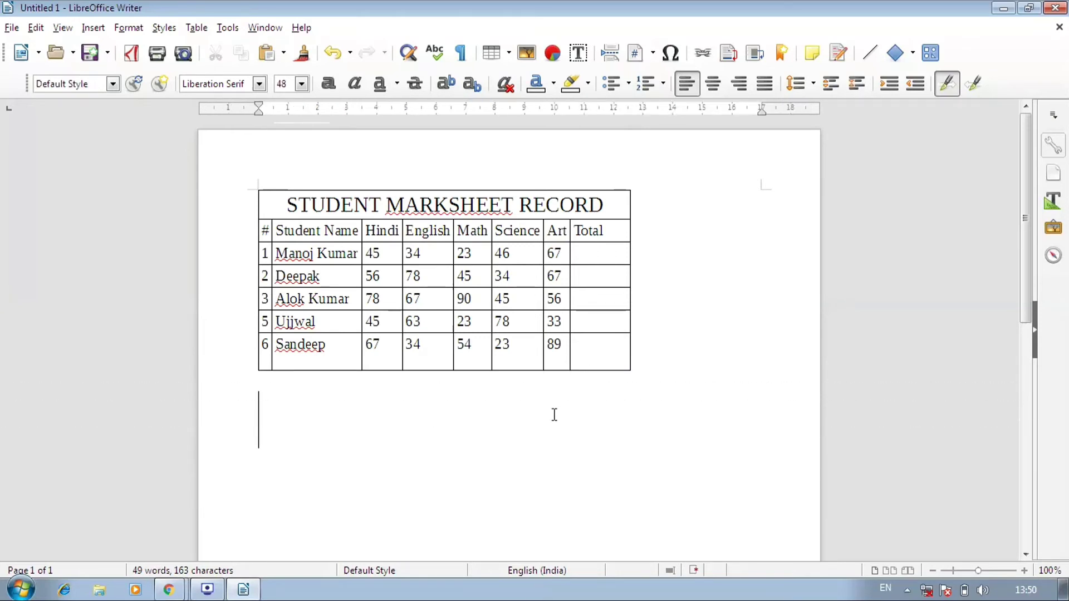
pyautogui.click(619, 366)
pyautogui.click(618, 368)
pyautogui.moveTo(618, 369); pyautogui.dragTo(614, 448)
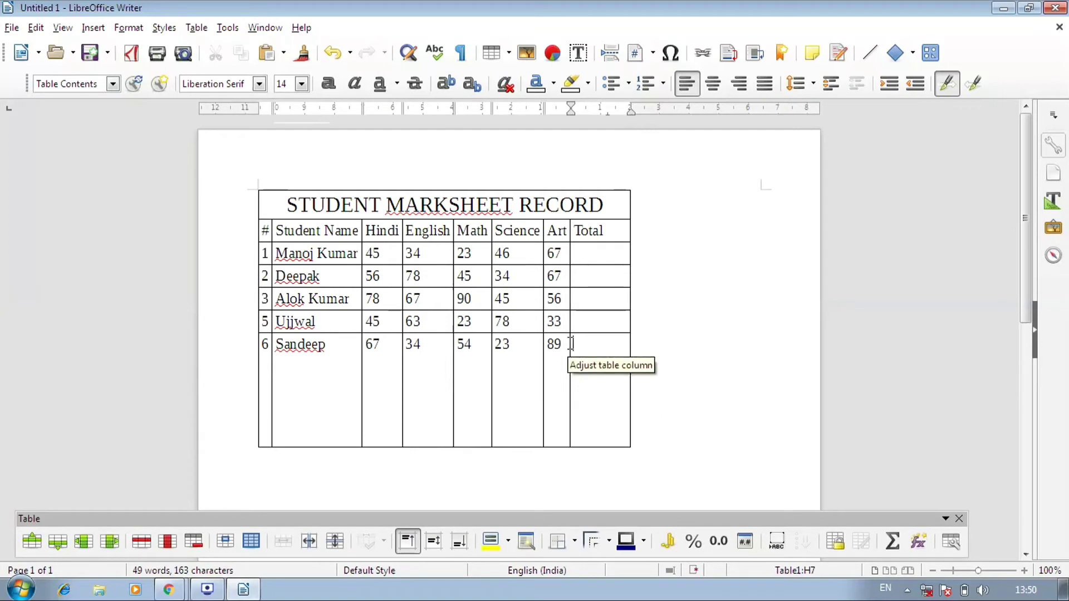
# - Widen the Art column and apply centre, bottom and finally top vertical alignment to the Art mark in the last row
pyautogui.moveTo(569, 349); pyautogui.dragTo(599, 345)
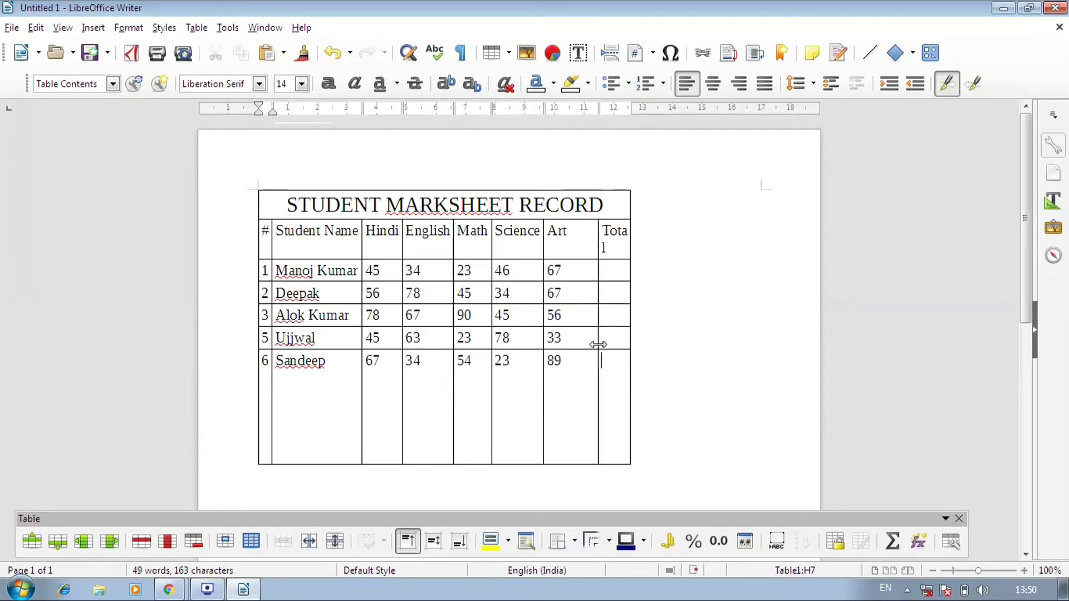
pyautogui.click(559, 359)
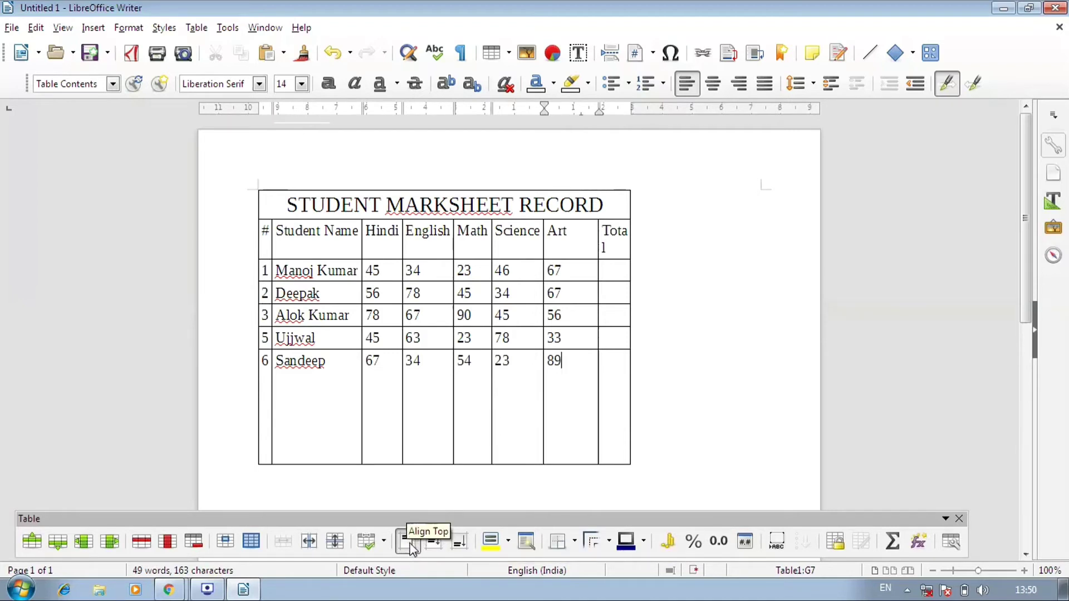
pyautogui.click(435, 549)
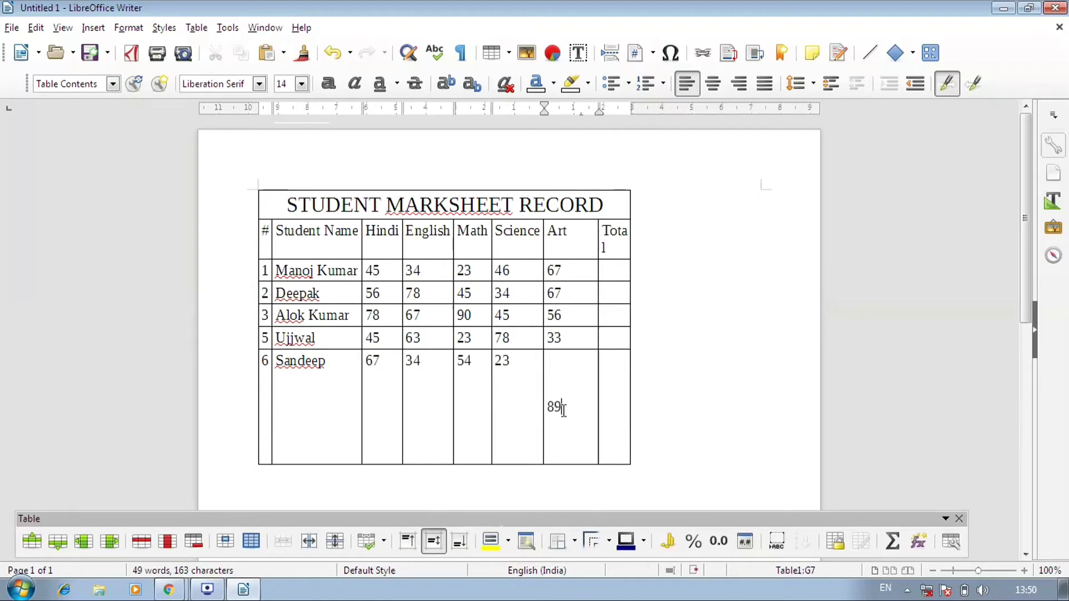
pyautogui.click(471, 530)
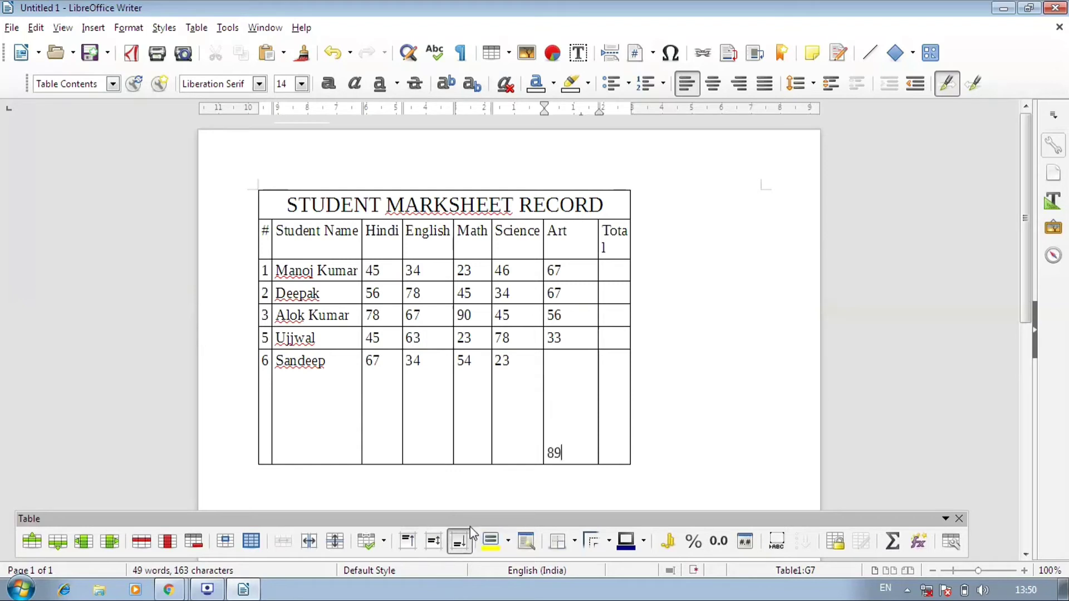
pyautogui.click(407, 541)
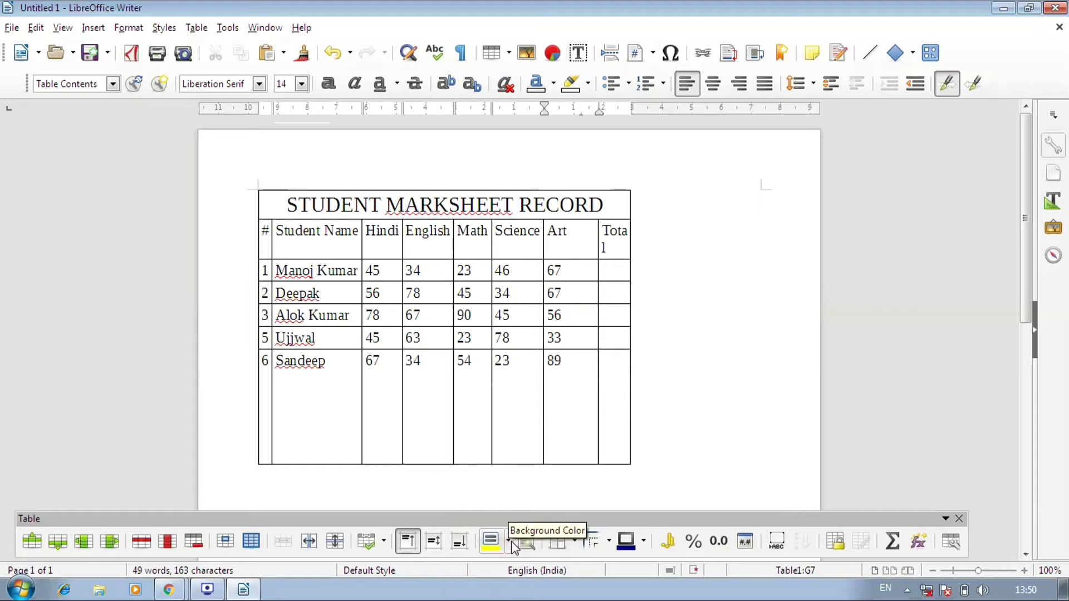
# - Widen the Total column by its outer border so that its heading fits on one line
pyautogui.moveTo(264, 230); pyautogui.dragTo(629, 230)
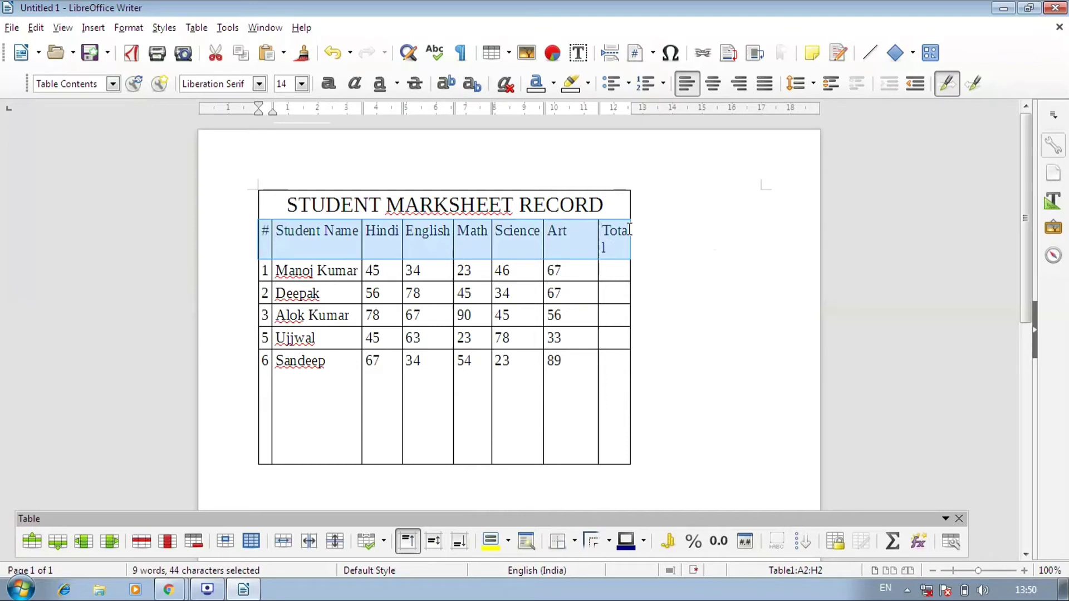
pyautogui.click(629, 230)
pyautogui.moveTo(632, 242); pyautogui.dragTo(655, 244)
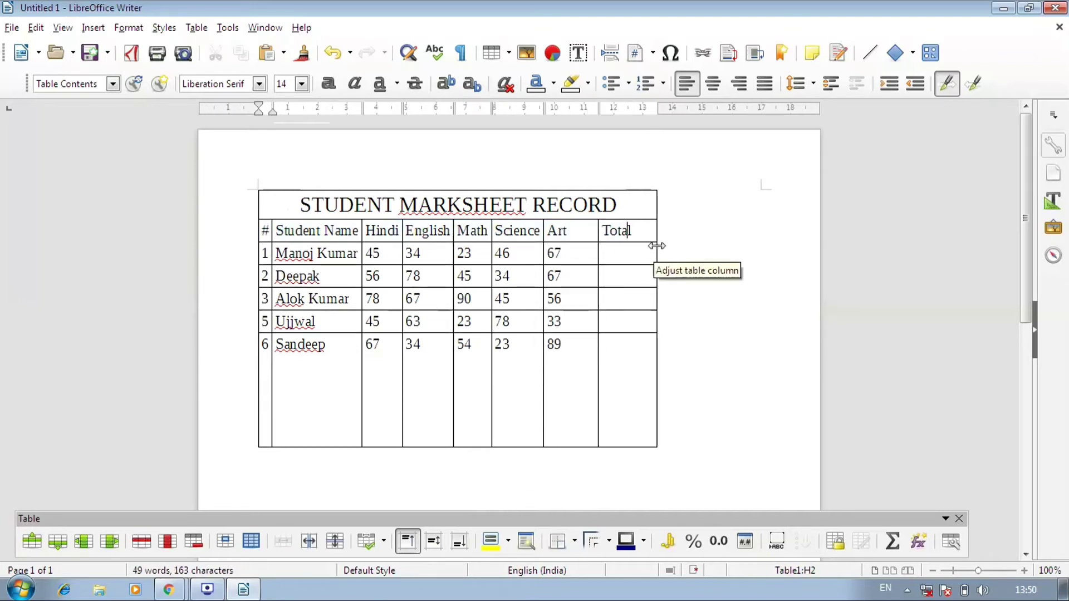
# - Fill the whole column-heading row, from # to Total, with a cyan background
pyautogui.moveTo(265, 230); pyautogui.dragTo(630, 231)
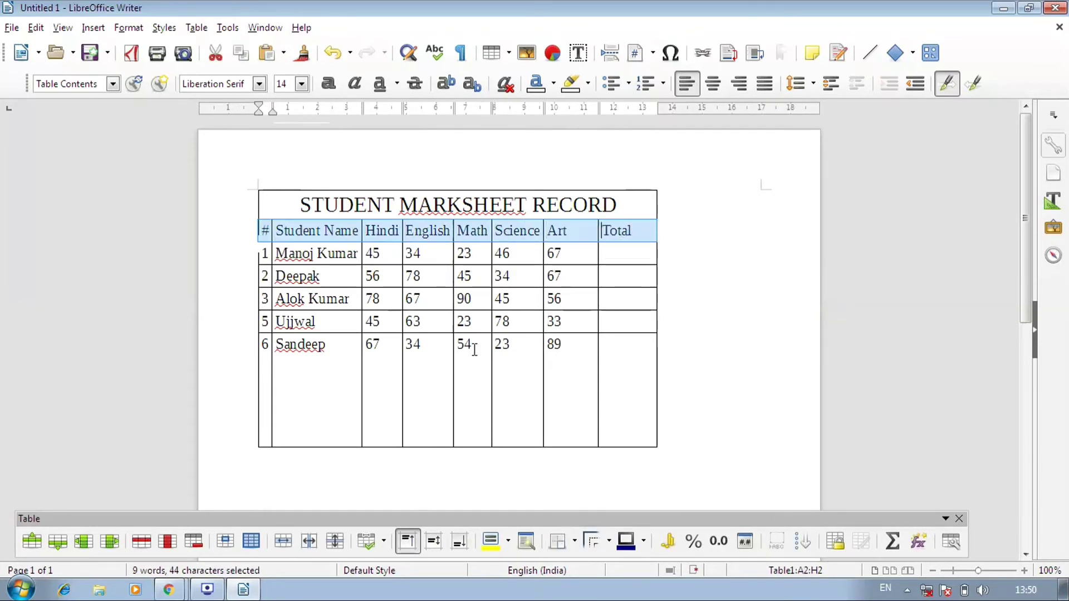
pyautogui.click(509, 547)
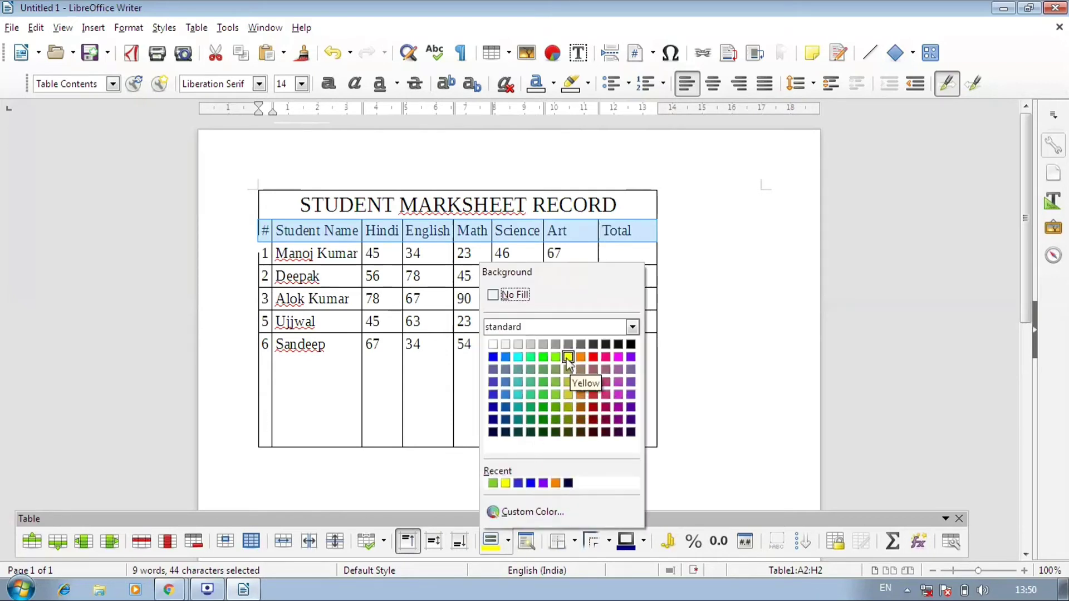
pyautogui.click(518, 357)
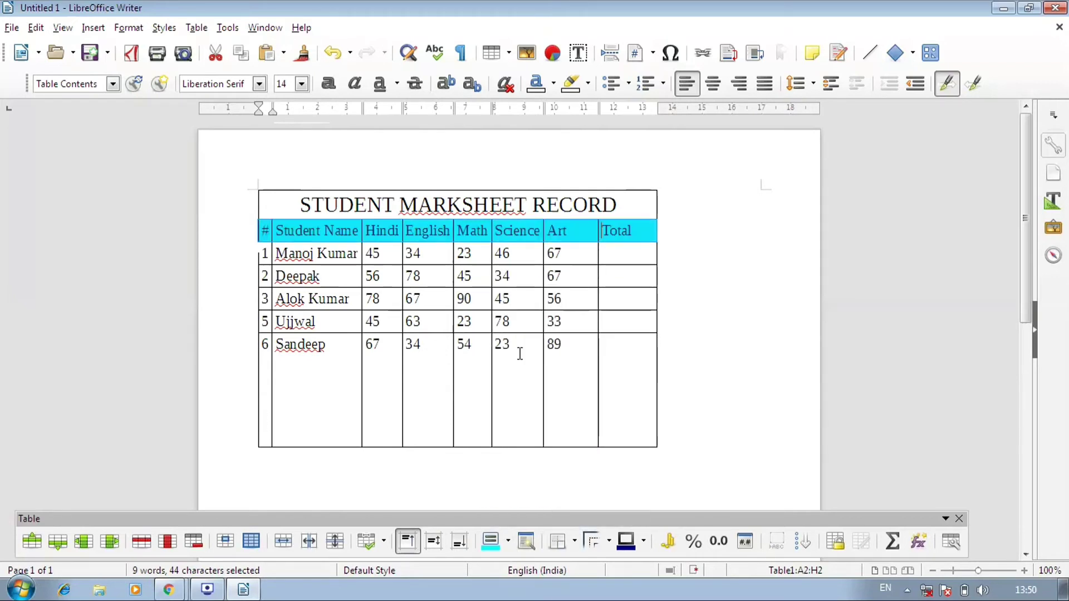
pyautogui.click(529, 260)
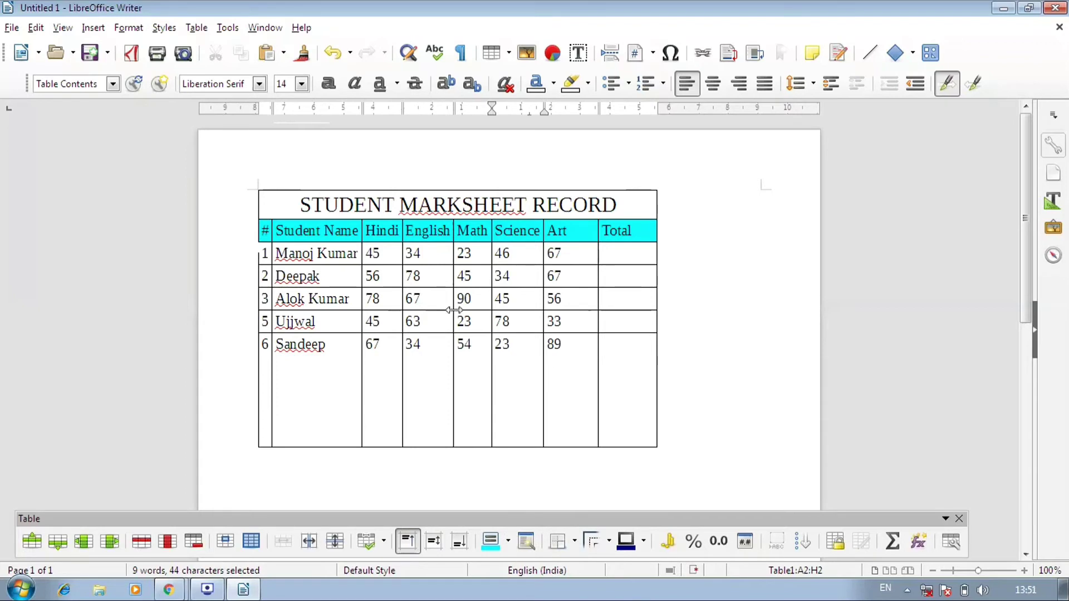
# - Give the Math cells containing 23, in the rows numbered 1 and 5, a red background
pyautogui.doubleClick(472, 257)
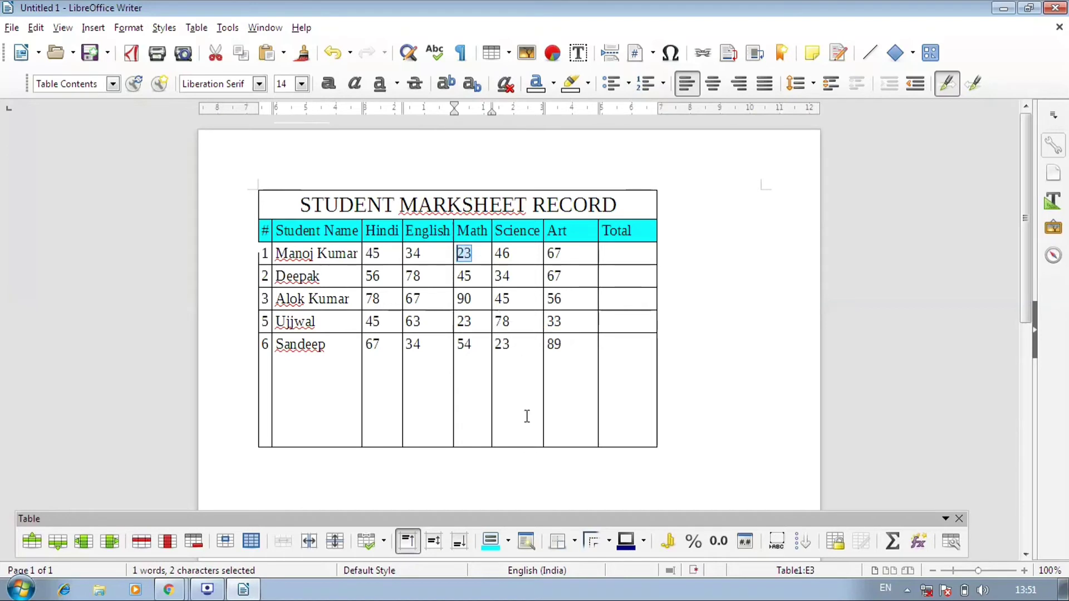
pyautogui.click(511, 546)
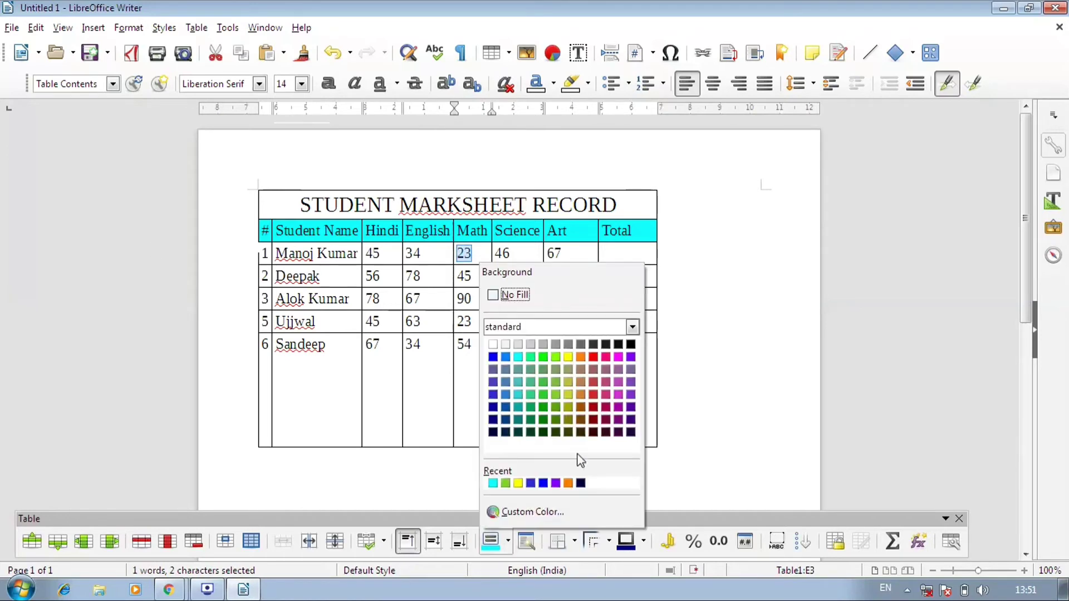
pyautogui.click(602, 358)
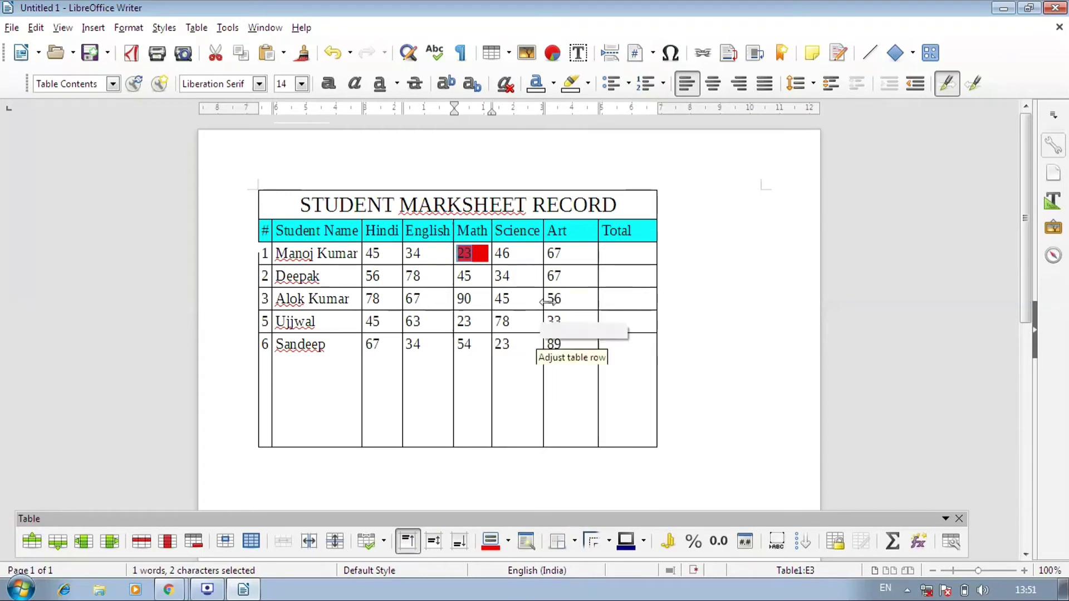
pyautogui.click(485, 321)
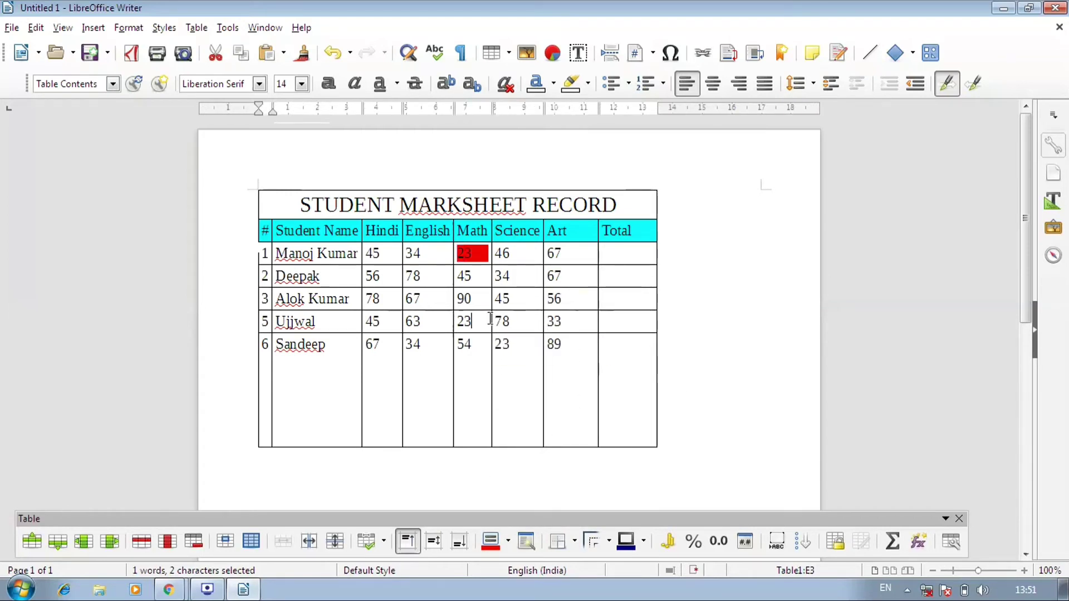
pyautogui.click(501, 540)
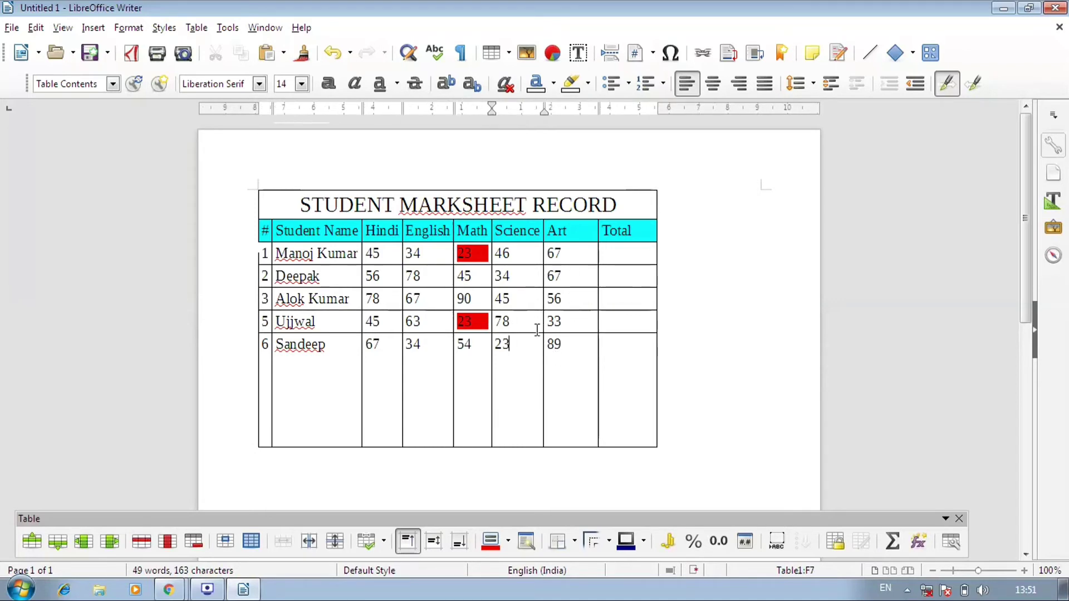
# - Apply the Yellow AutoFormat to the marks table with all formatting options included
pyautogui.click(528, 541)
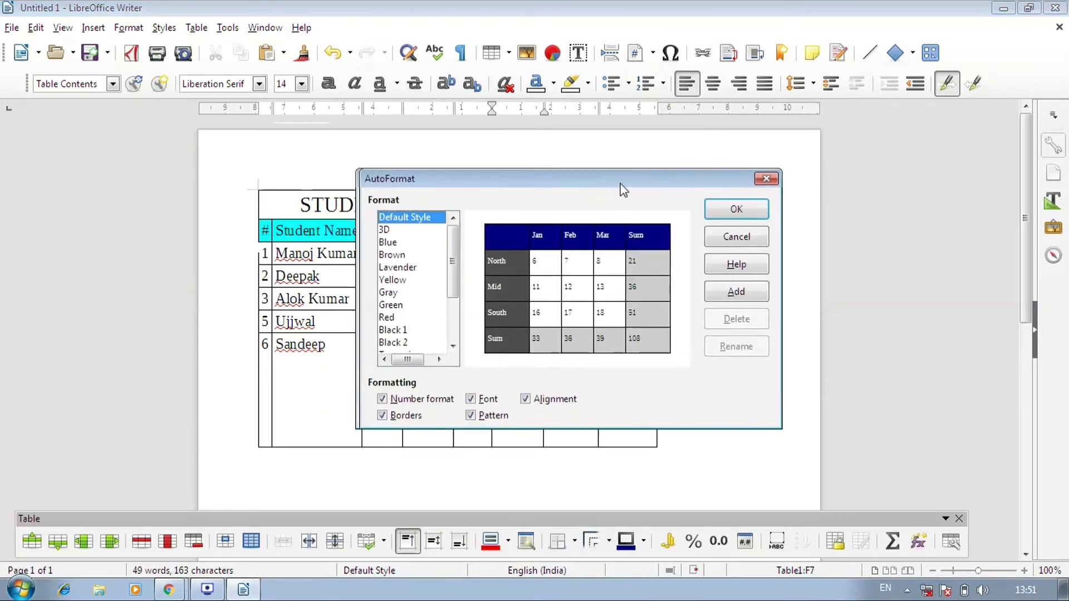
pyautogui.click(787, 179)
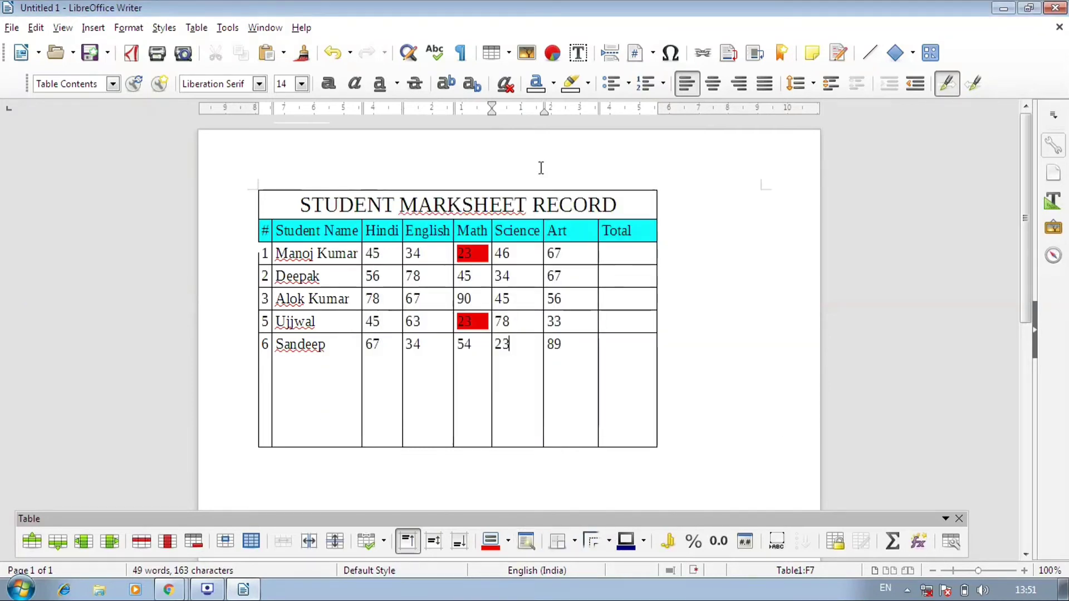
pyautogui.click(391, 290)
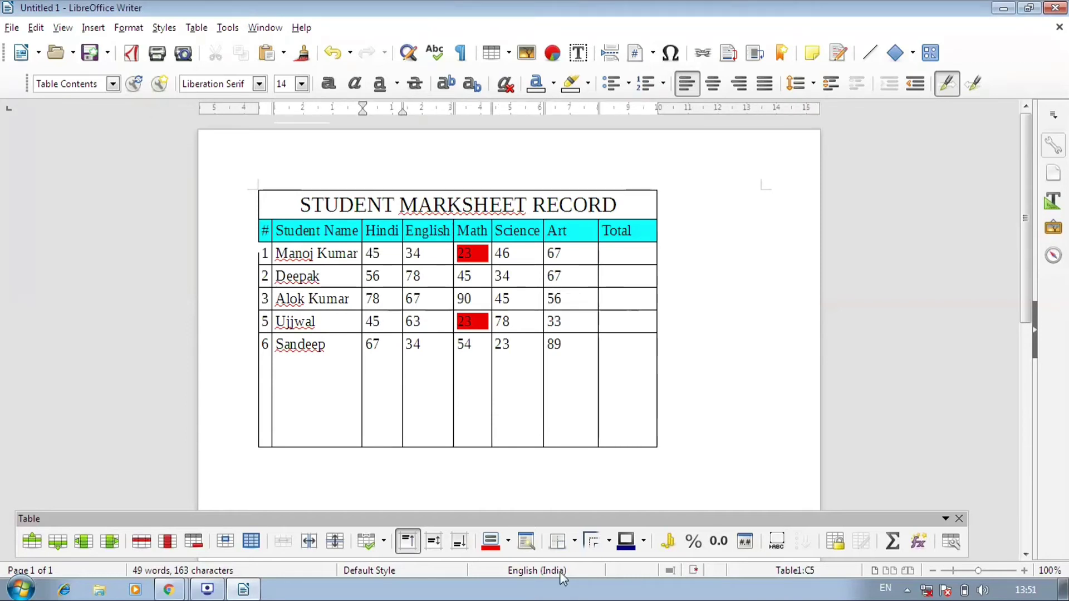
pyautogui.click(526, 543)
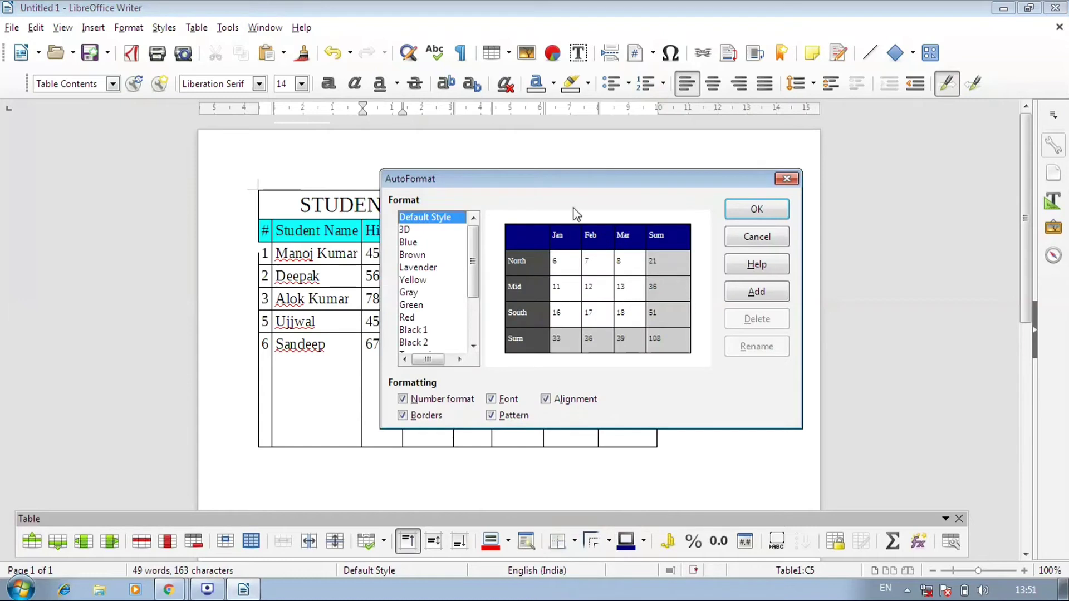
pyautogui.moveTo(583, 176); pyautogui.dragTo(783, 164)
pyautogui.moveTo(612, 217); pyautogui.dragTo(627, 268)
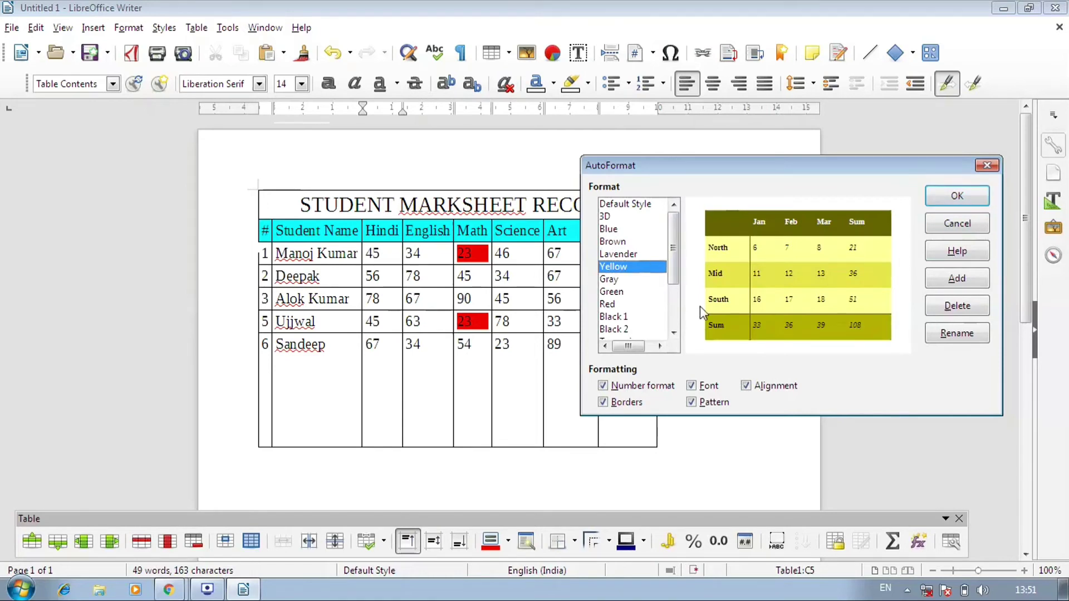
pyautogui.click(957, 196)
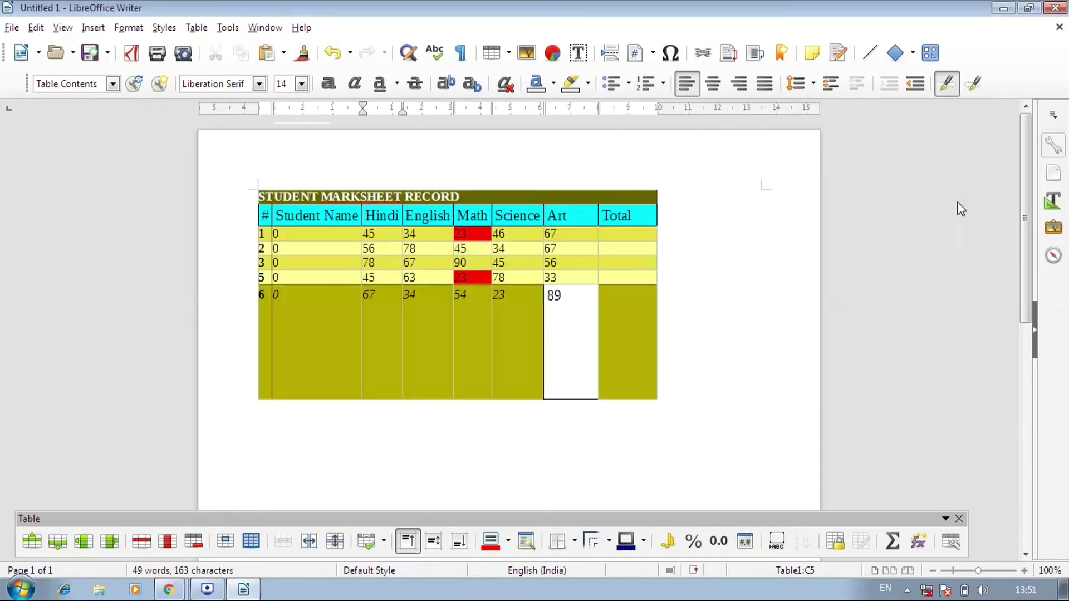
# - Put a box border on all four sides of the last row's Art cell
pyautogui.click(550, 330)
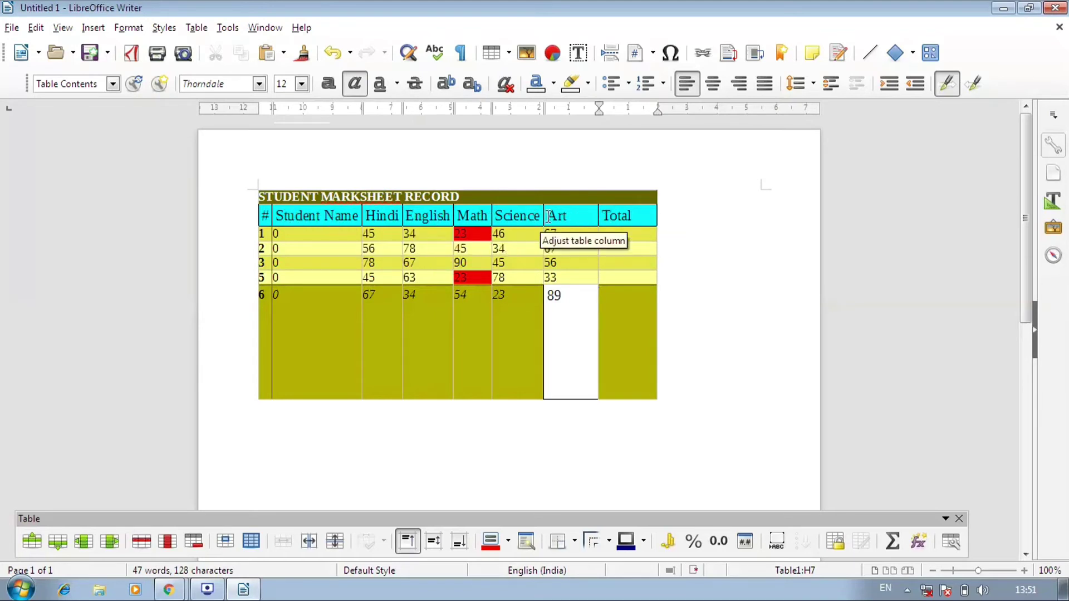
pyautogui.click(582, 315)
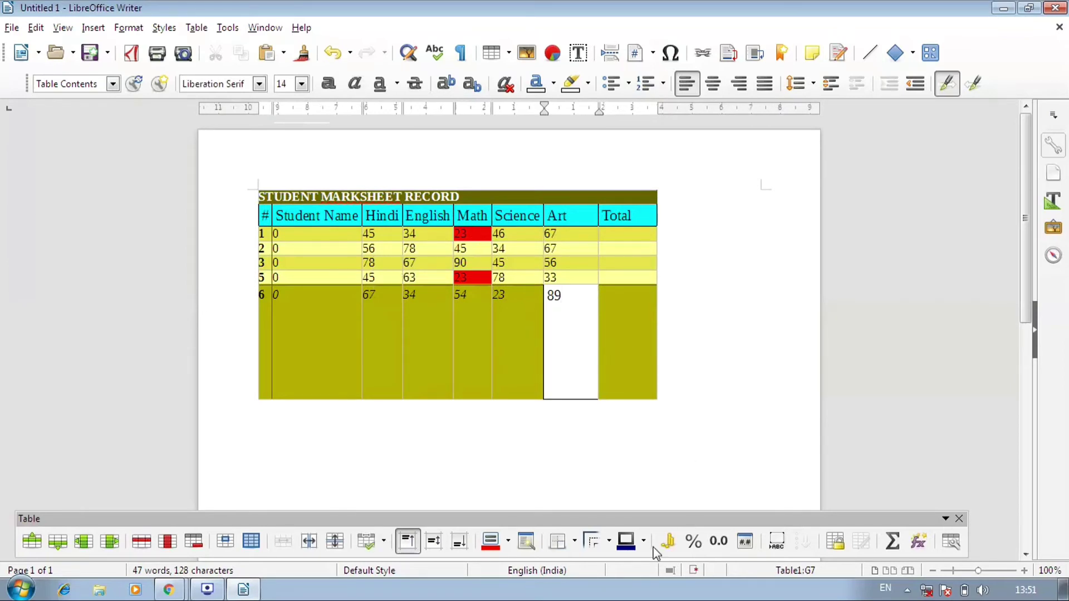
pyautogui.click(564, 550)
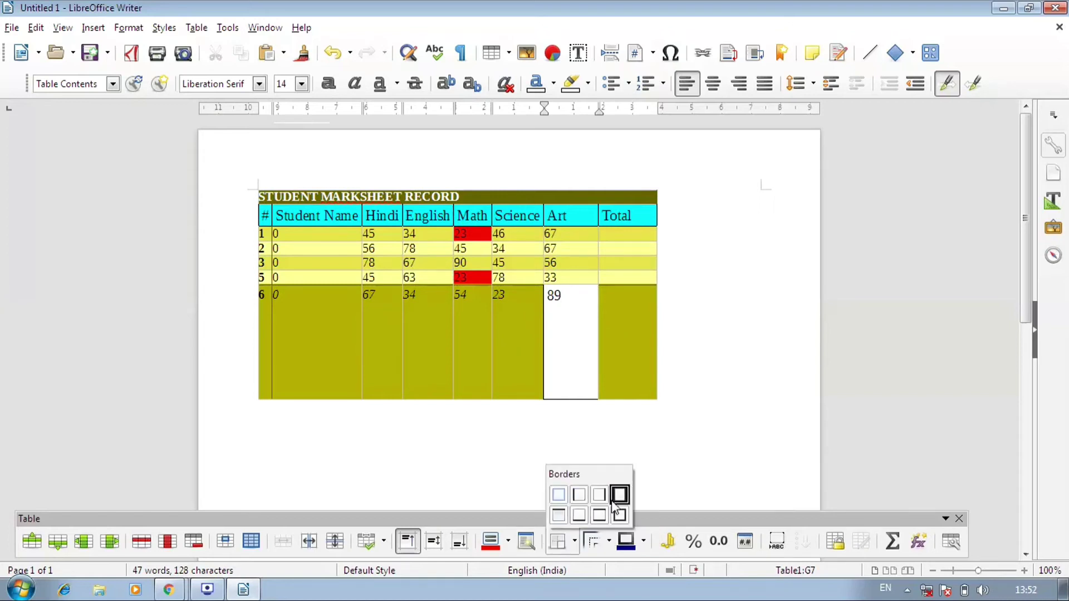
pyautogui.click(577, 345)
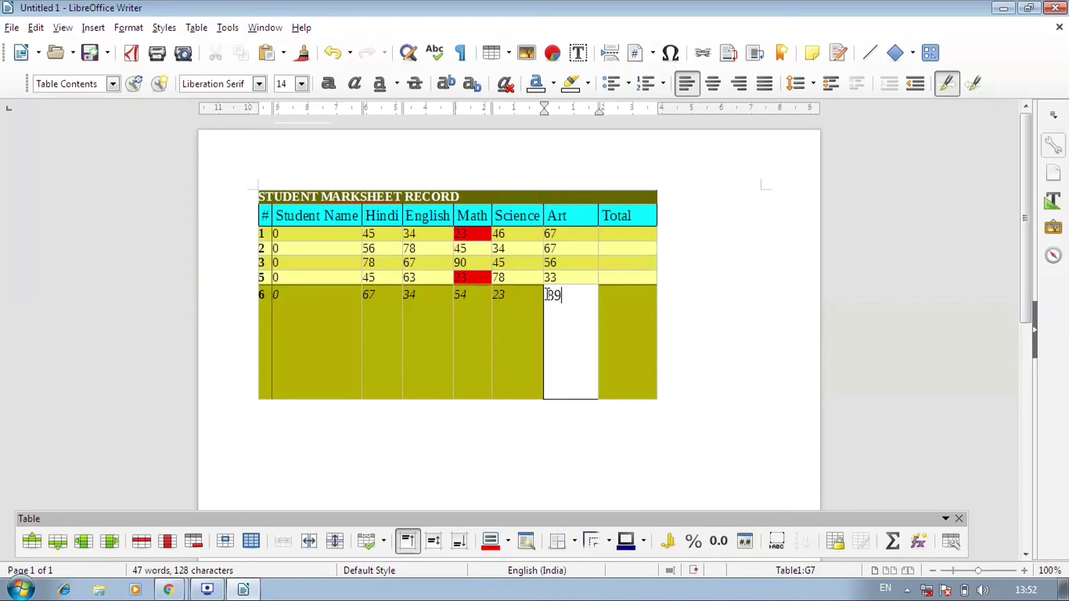
pyautogui.moveTo(548, 294); pyautogui.dragTo(581, 321)
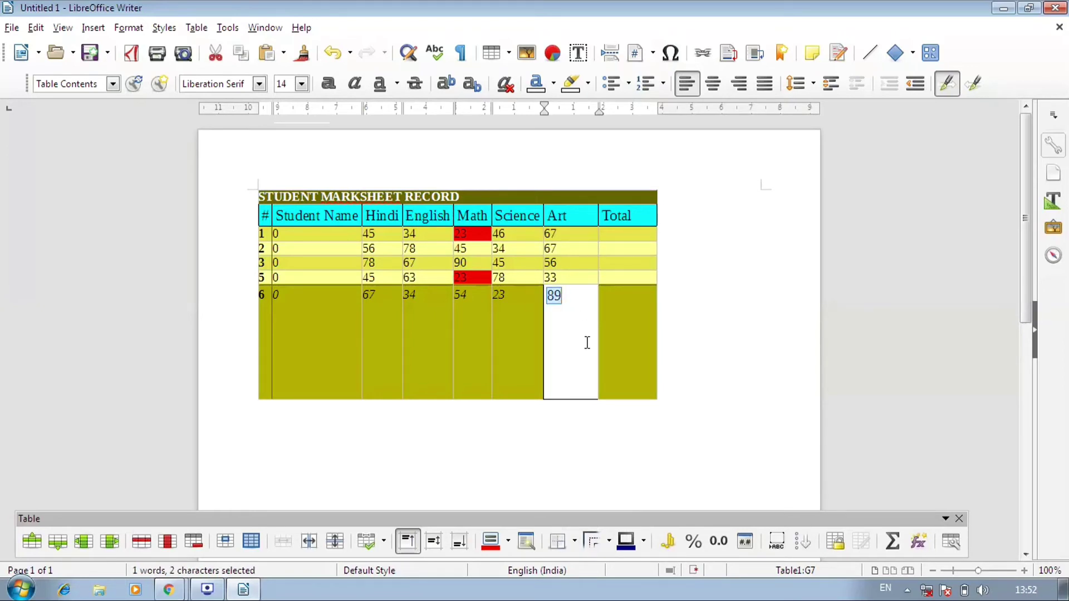
pyautogui.click(575, 541)
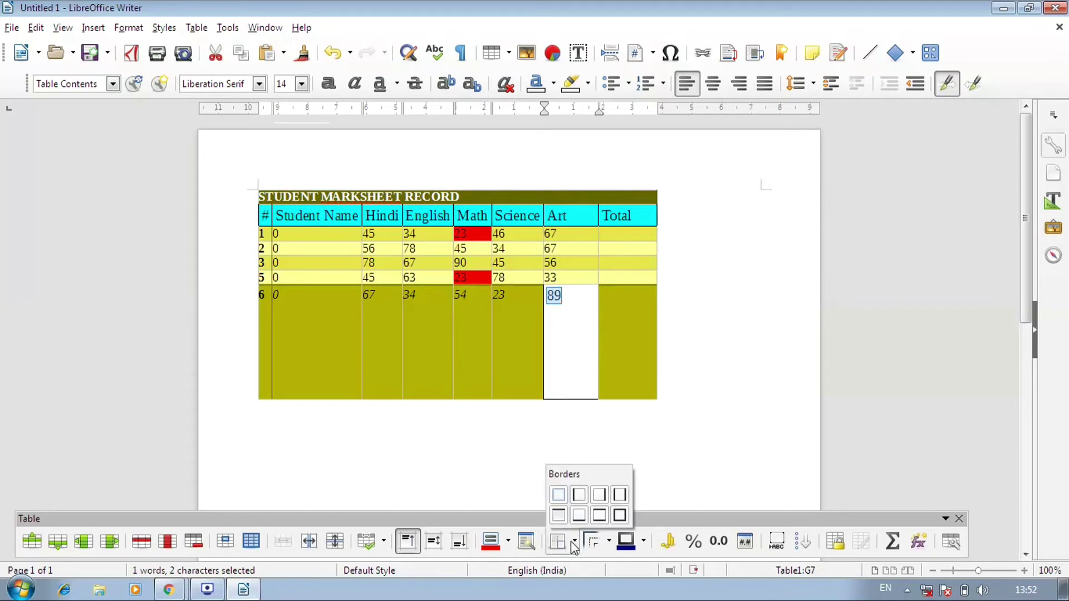
pyautogui.click(623, 518)
pyautogui.click(629, 384)
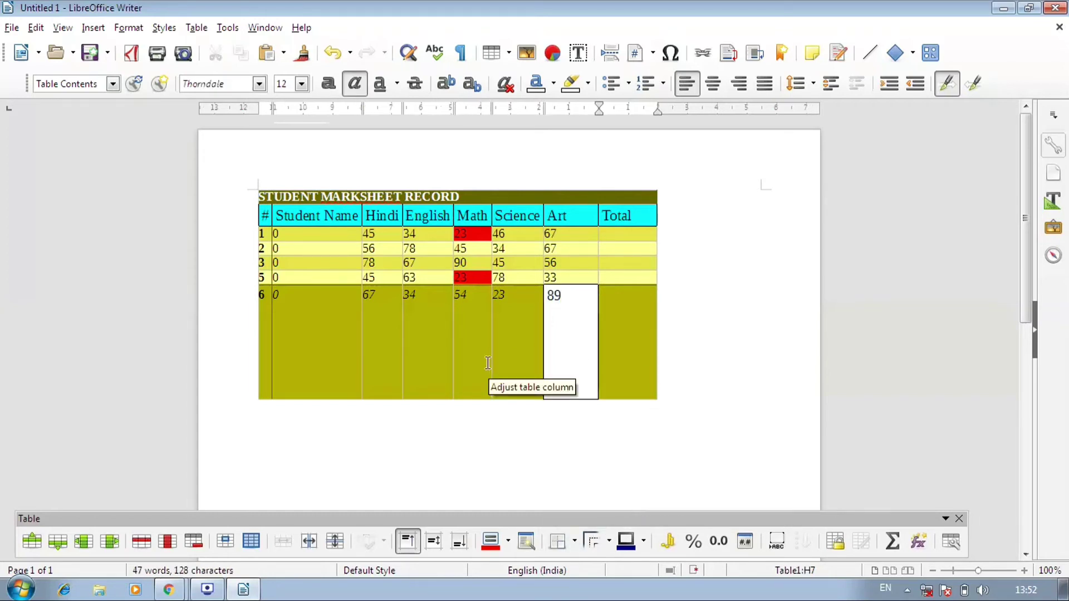
# - Enlarge the document view to 180% and examine the formatted marks table and its borders
pyautogui.click(1024, 571)
pyautogui.scroll(-3, 864, 469)
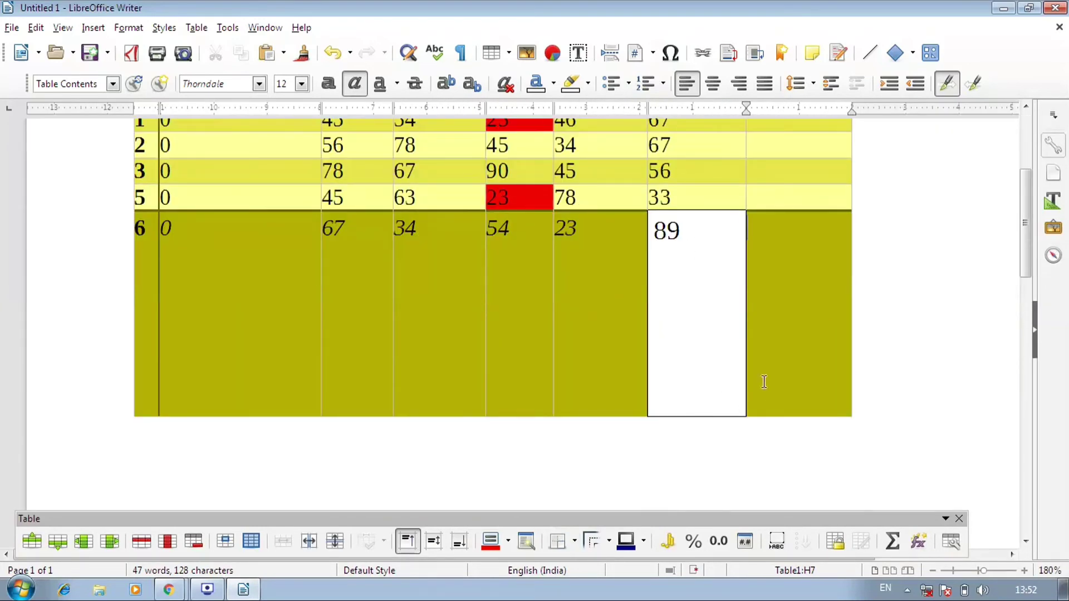
pyautogui.scroll(3, 763, 381)
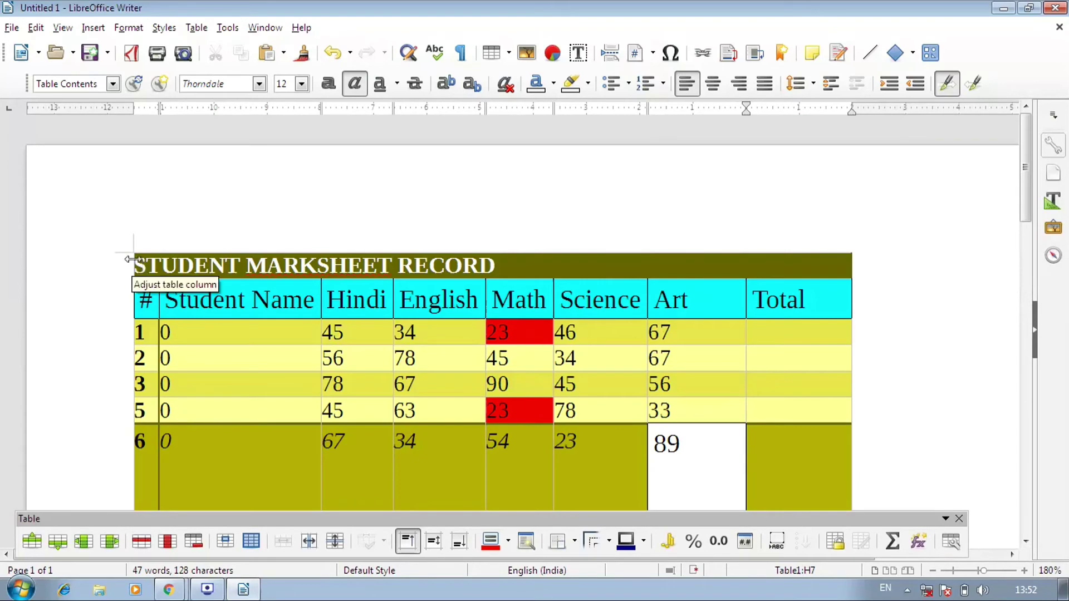
pyautogui.click(122, 242)
pyautogui.scroll(2, 335, 349)
pyautogui.scroll(2, 335, 349)
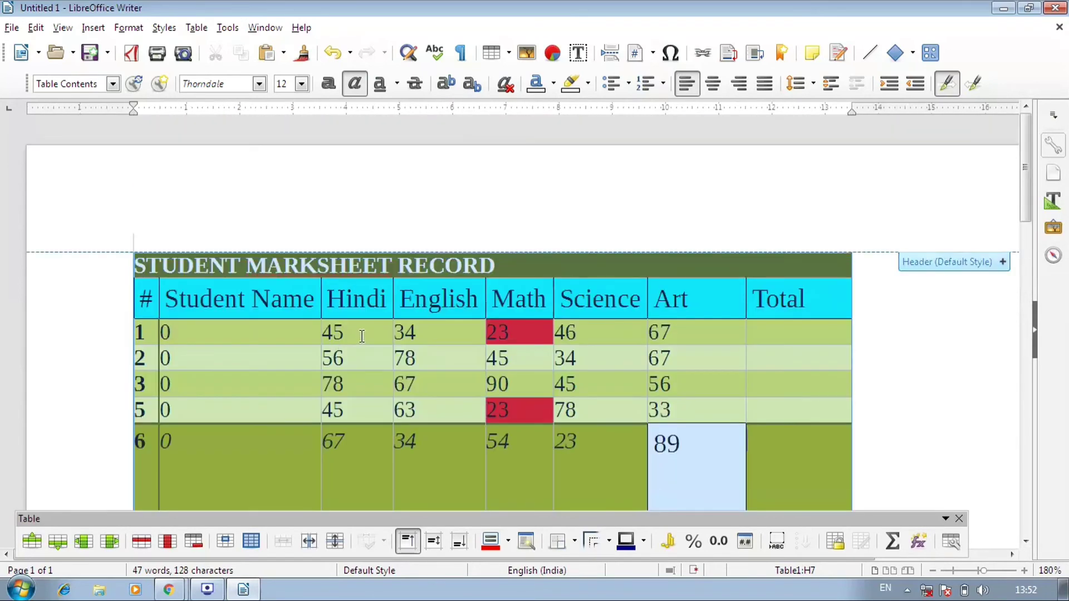
pyautogui.click(340, 332)
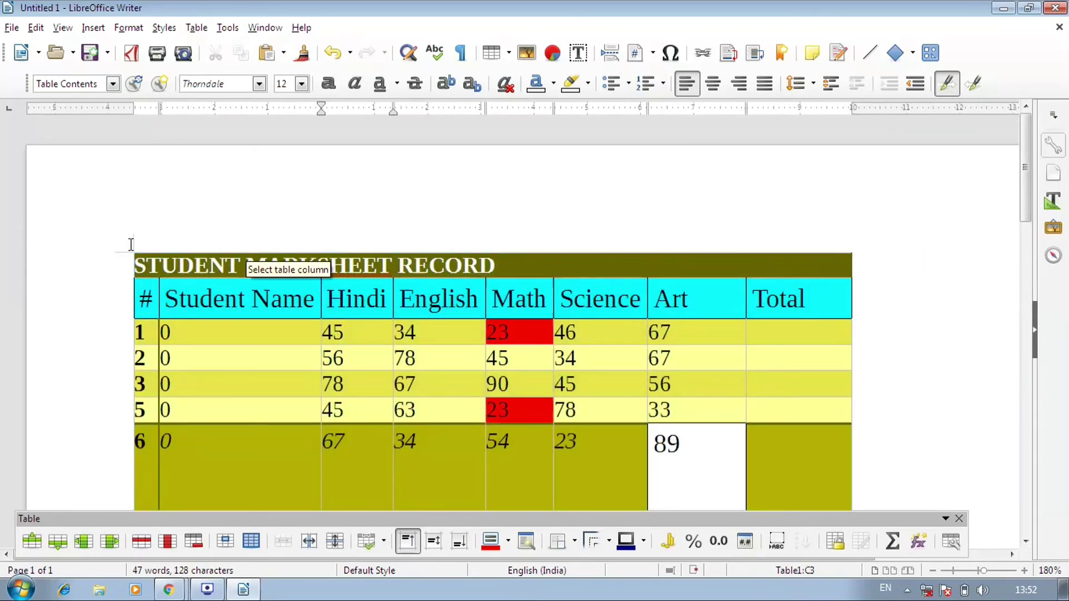
pyautogui.press('Left')
pyautogui.press('Left')
pyautogui.press('Left')
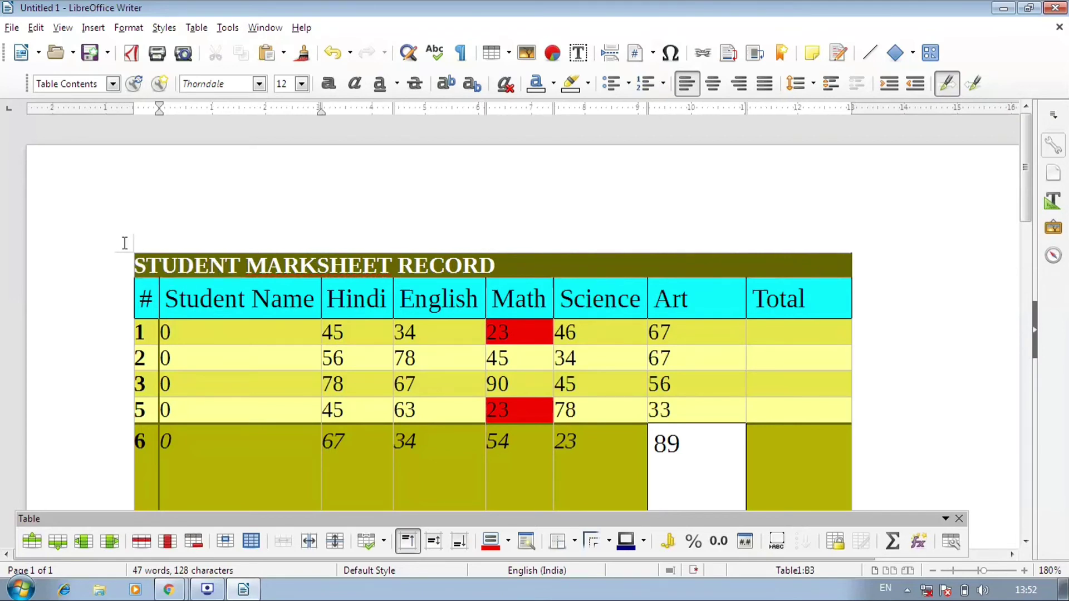
# - Select the entire marks table and apply both the outer border and all inner lines to its cells
pyautogui.click(125, 238)
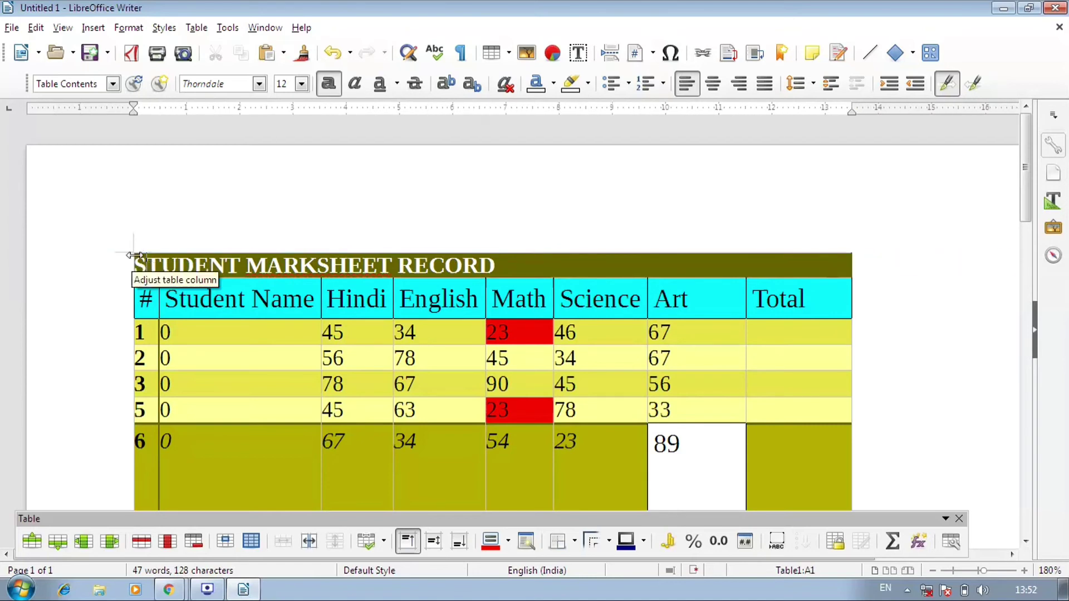
pyautogui.click(122, 244)
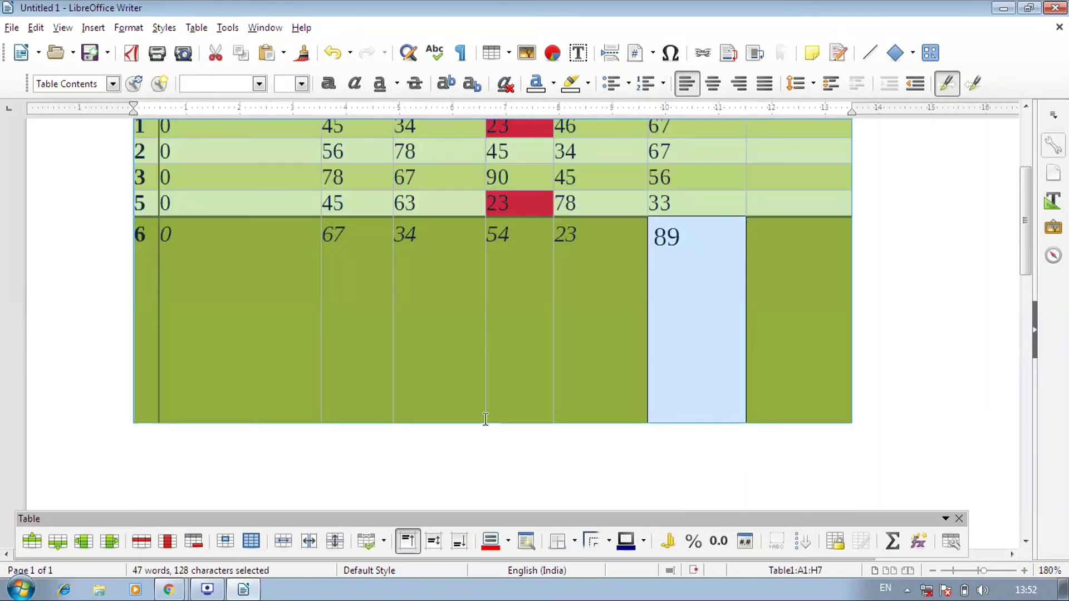
pyautogui.click(645, 542)
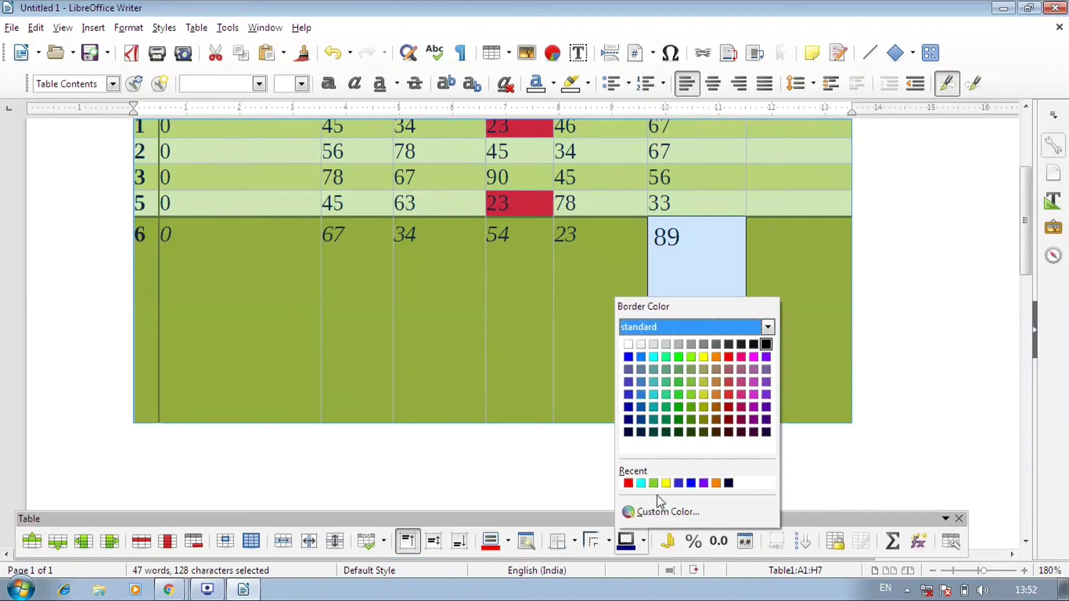
pyautogui.click(610, 541)
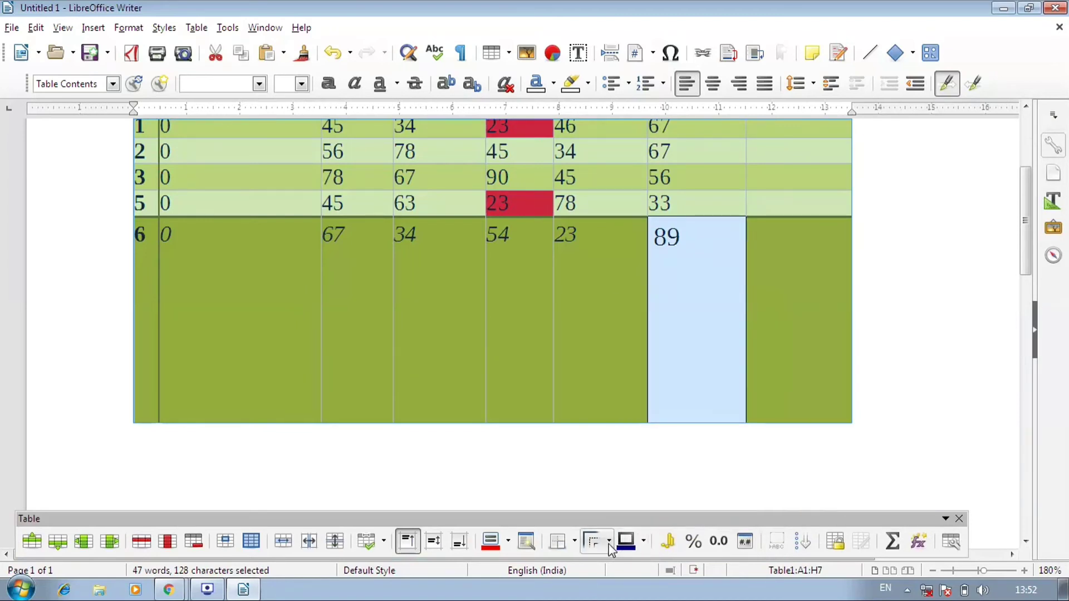
pyautogui.click(609, 541)
pyautogui.click(574, 542)
pyautogui.click(574, 541)
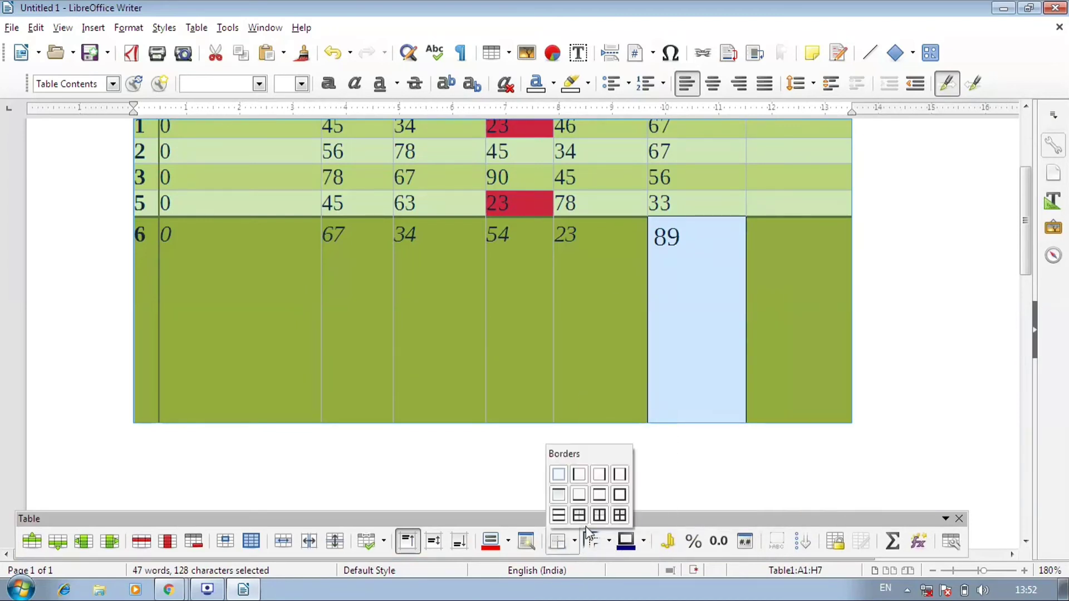
pyautogui.click(619, 516)
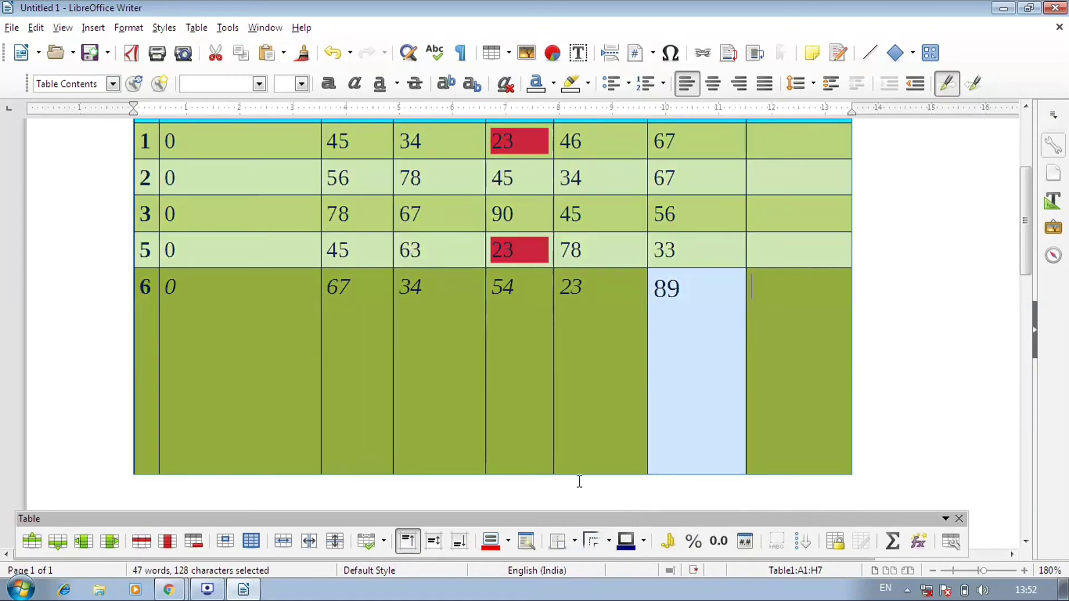
# - Give all borders of the selected marks table a thick line style and colour them red
pyautogui.click(603, 543)
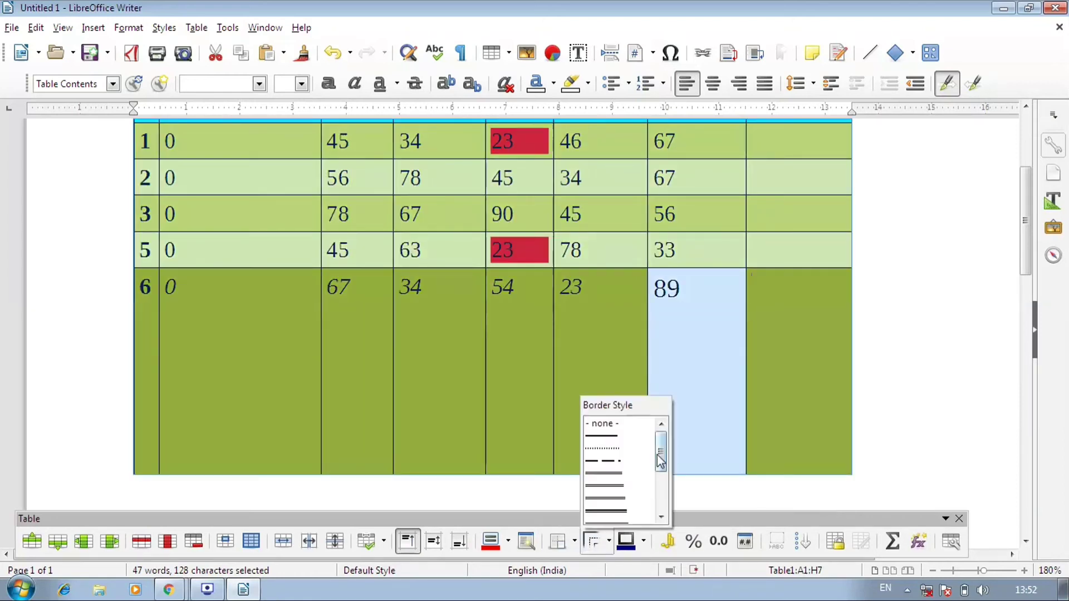
pyautogui.moveTo(663, 462); pyautogui.dragTo(666, 486)
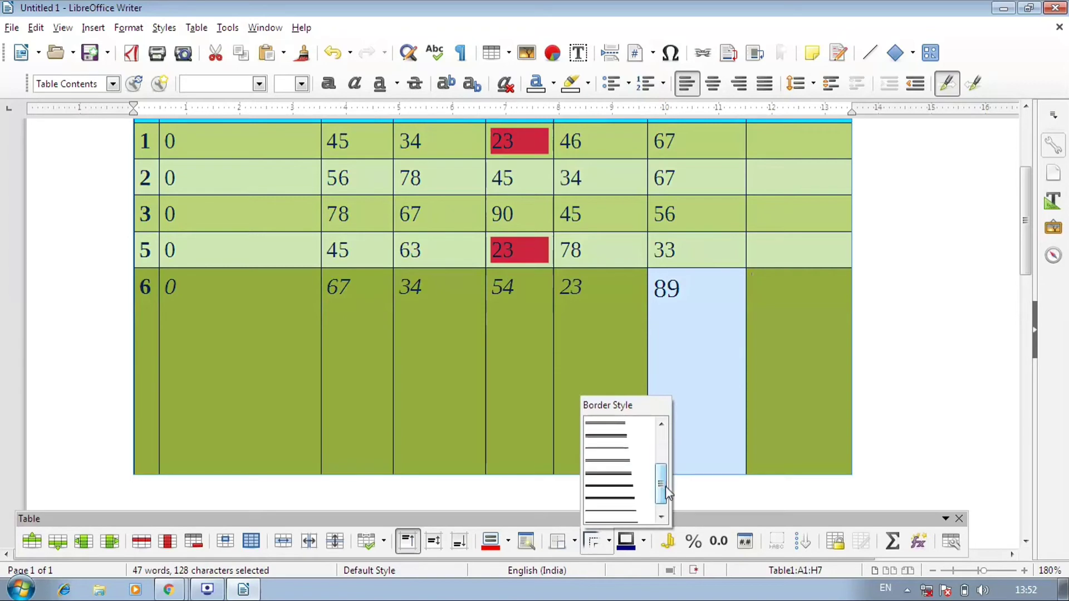
pyautogui.click(620, 478)
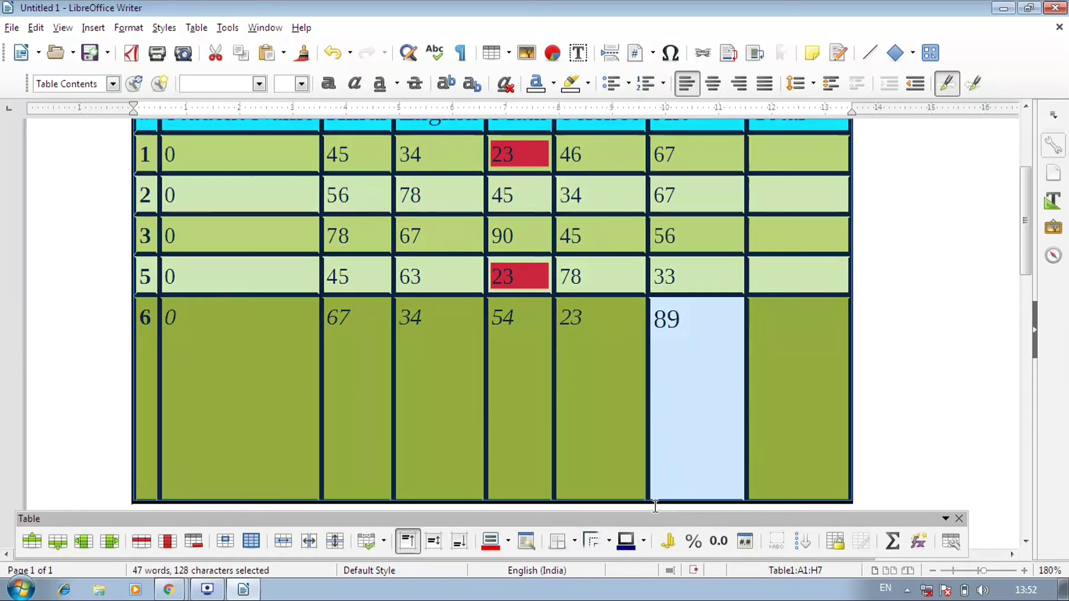
pyautogui.click(642, 542)
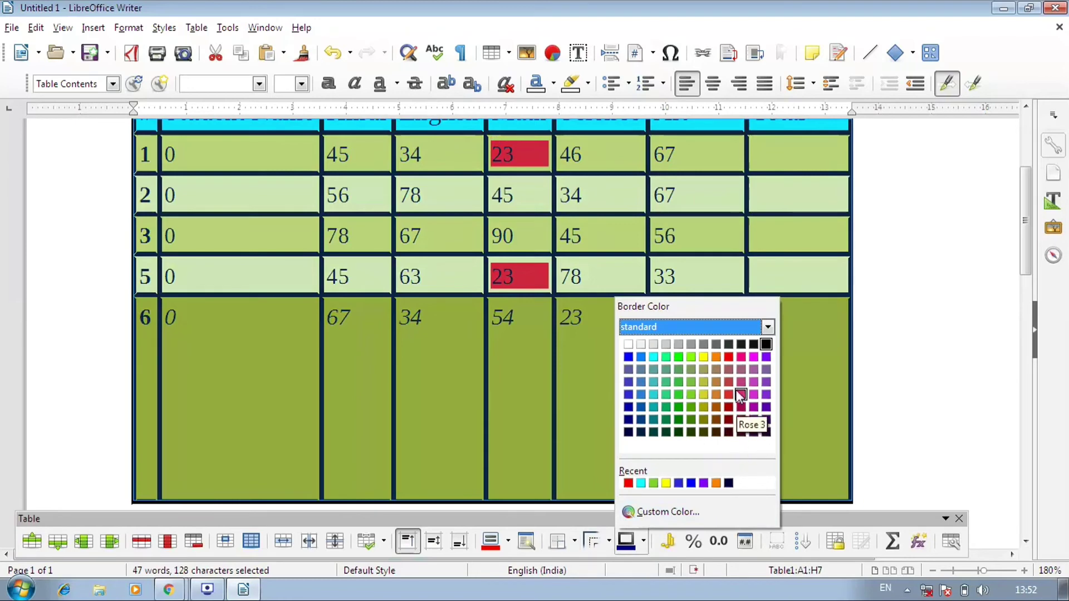
pyautogui.click(730, 357)
pyautogui.click(817, 216)
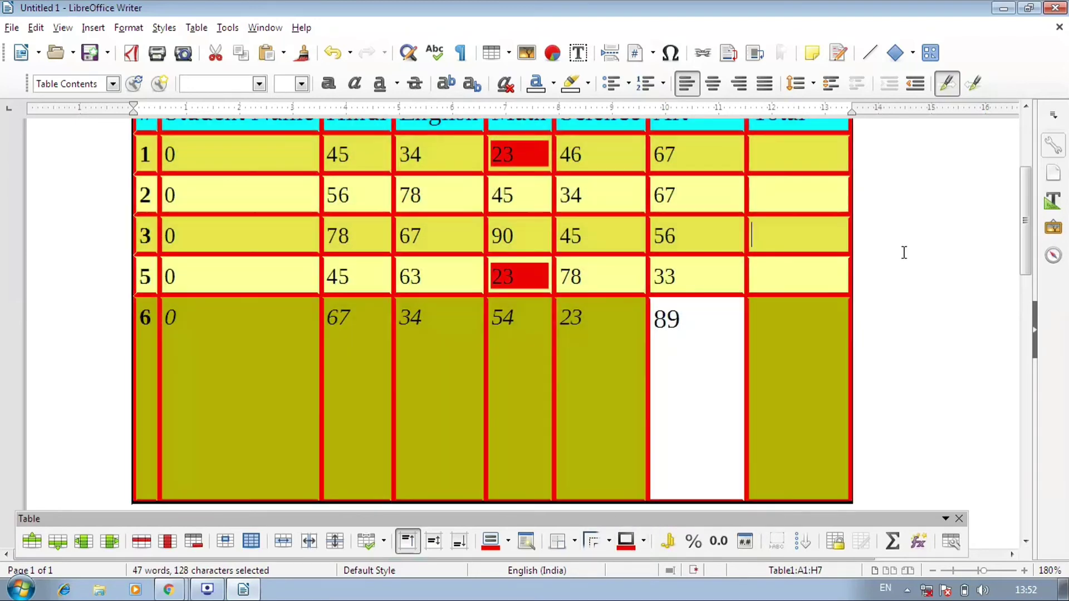
# - Apply the percent number format to the Art mark in the row numbered 2
pyautogui.scroll(3, 674, 456)
pyautogui.scroll(-2, 631, 454)
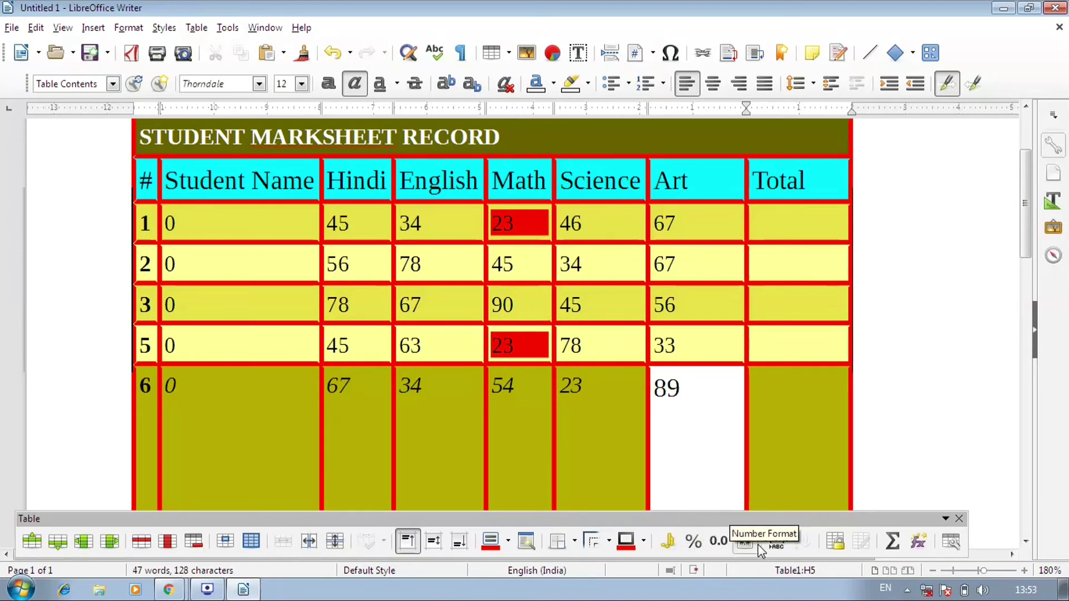
pyautogui.scroll(5, 744, 510)
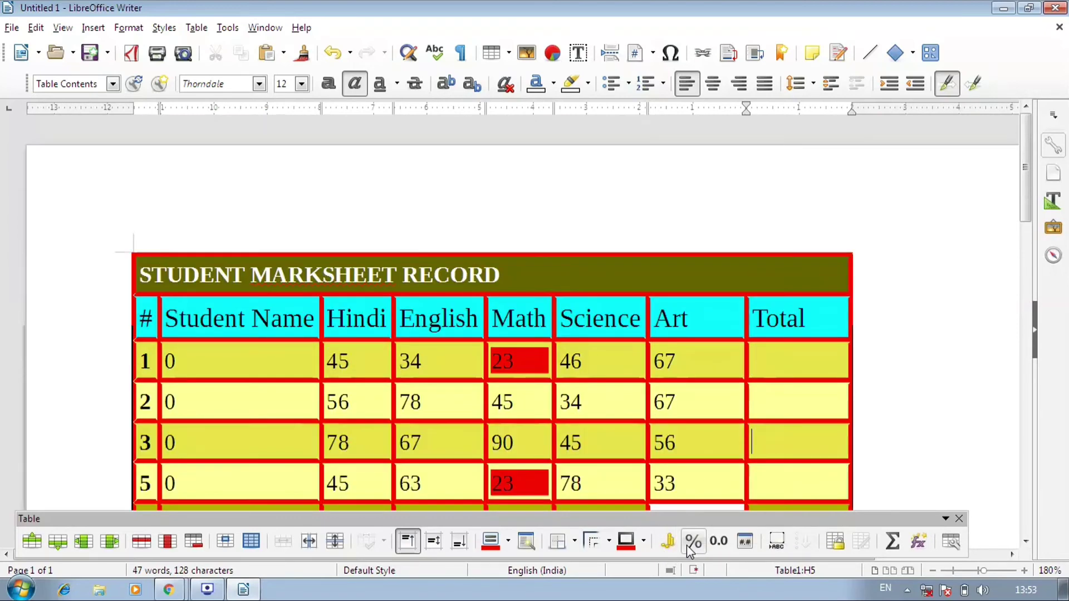
pyautogui.scroll(-2, 744, 510)
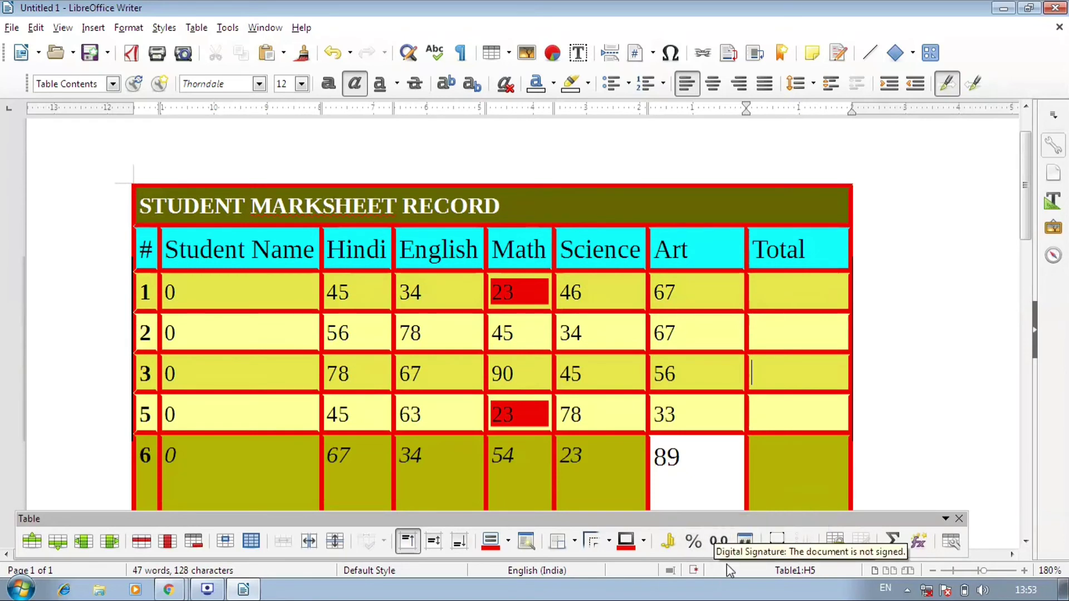
pyautogui.click(699, 335)
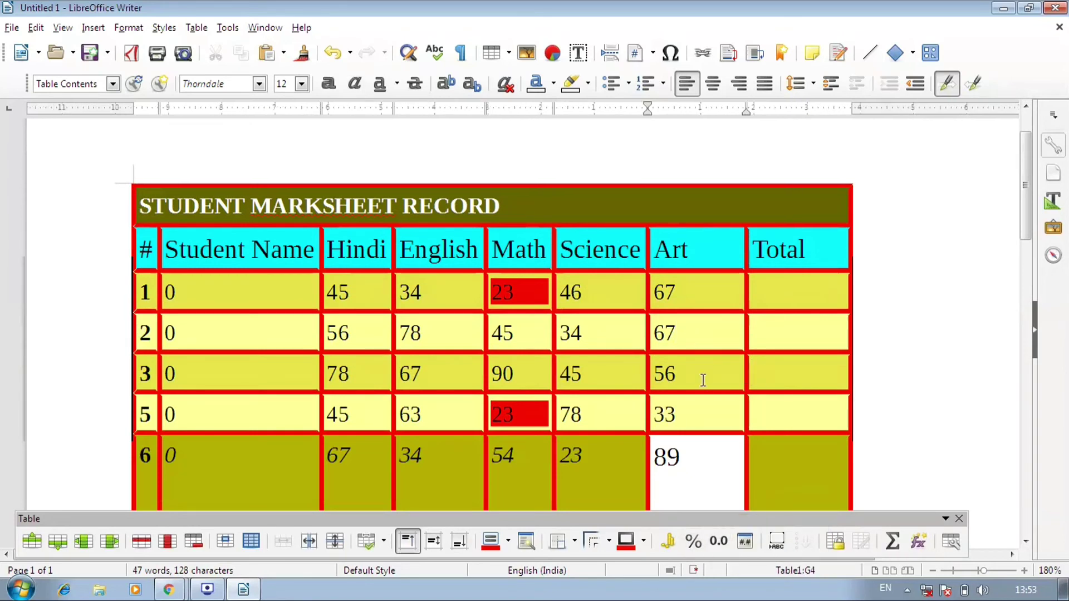
pyautogui.click(693, 541)
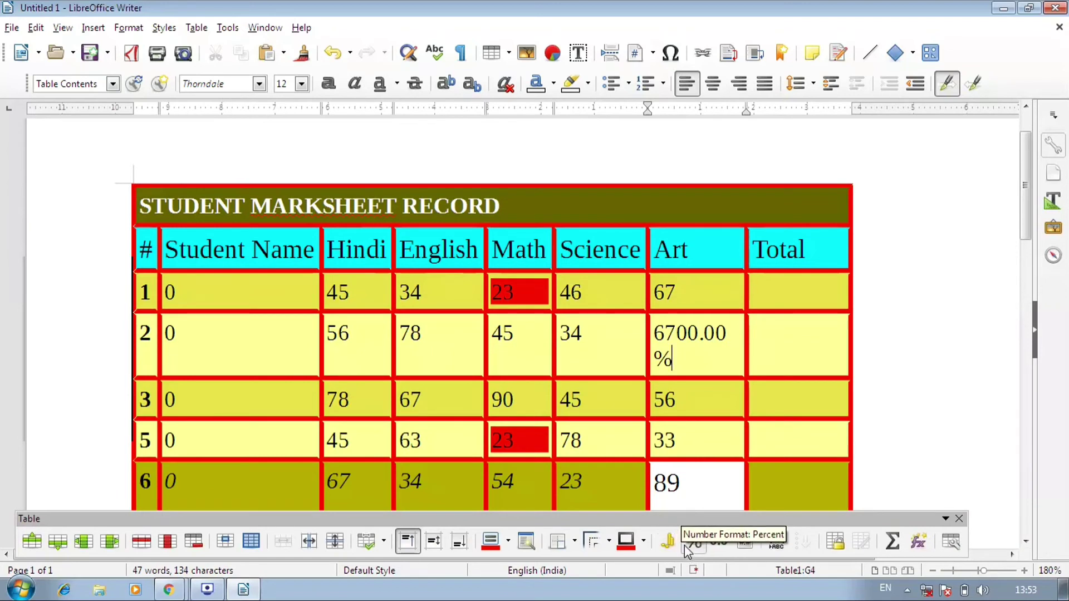
# - Shorten the Art entry in the row numbered 2 to 67
pyautogui.press('BackSpace')
pyautogui.press('BackSpace')
pyautogui.press('BackSpace')
pyautogui.press('BackSpace')
pyautogui.press('BackSpace')
pyautogui.press('BackSpace')
pyautogui.press('BackSpace')
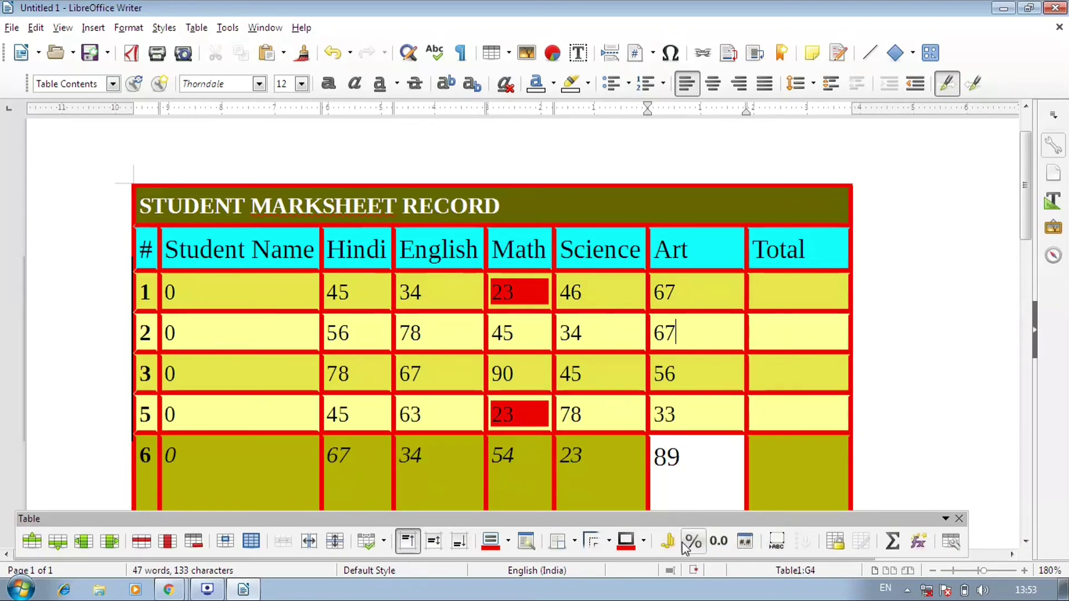
# - Review the number format categories for the Art cell and the table's caption options, closing both dialogs without changes
pyautogui.click(746, 549)
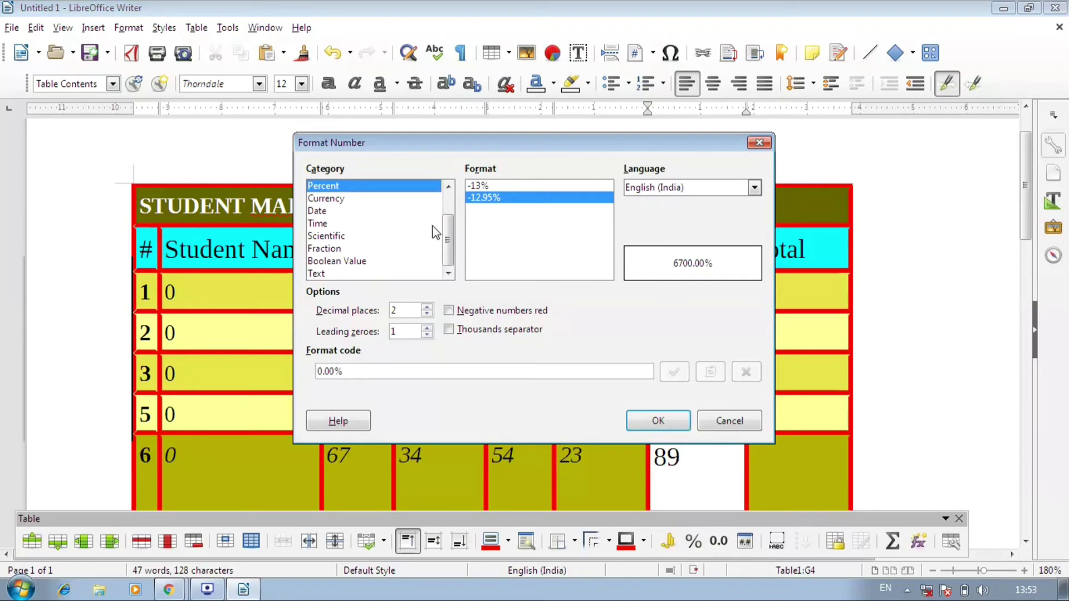
pyautogui.moveTo(449, 234)
pyautogui.mouseDown()
pyautogui.moveTo(454, 210)
pyautogui.moveTo(454, 238)
pyautogui.mouseUp()
pyautogui.click(760, 142)
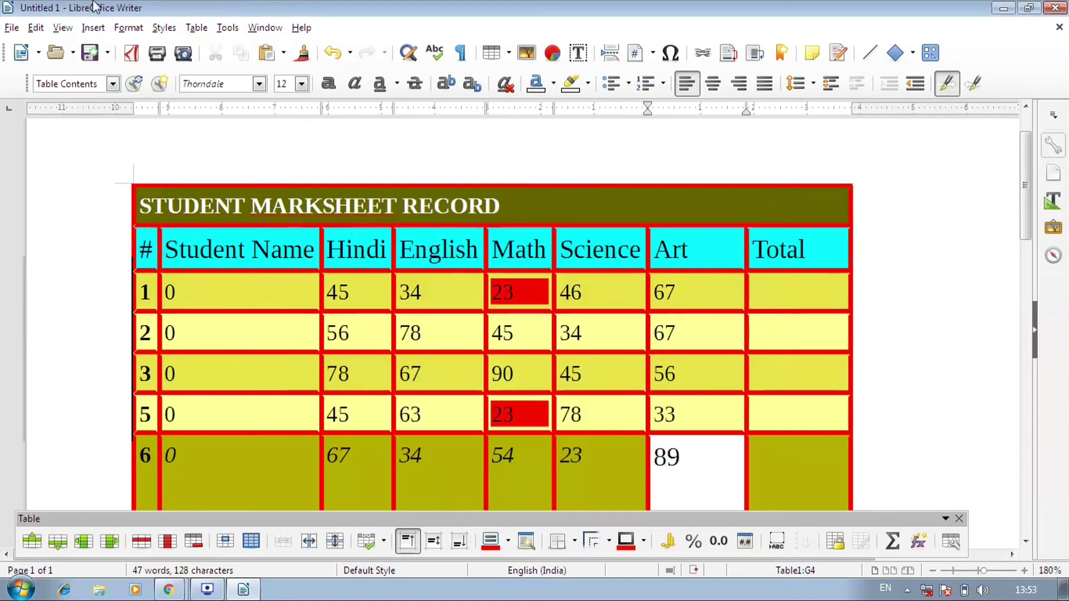
pyautogui.click(778, 543)
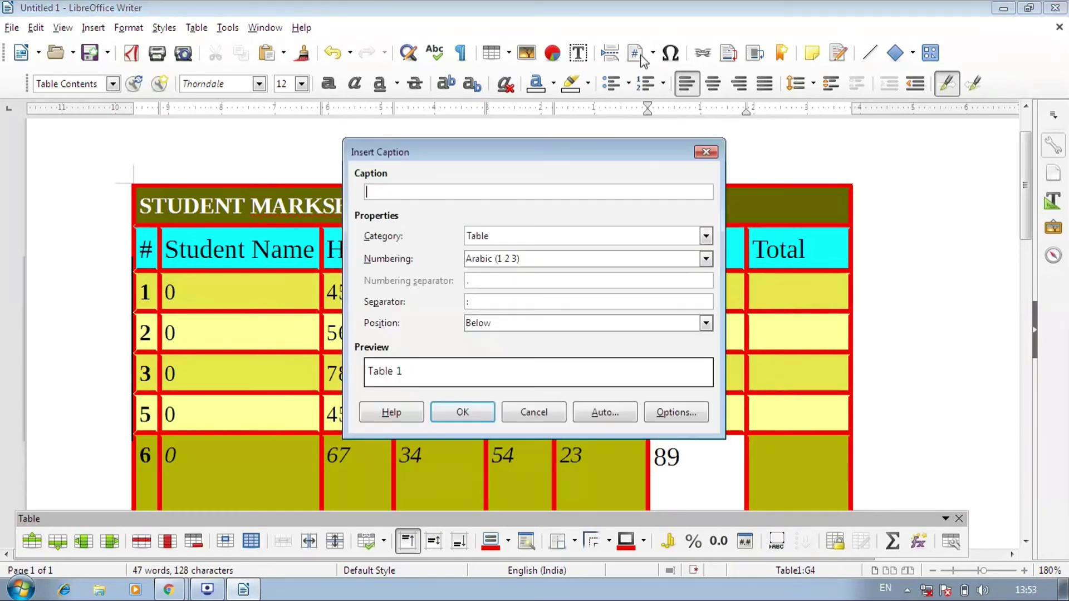
pyautogui.click(706, 152)
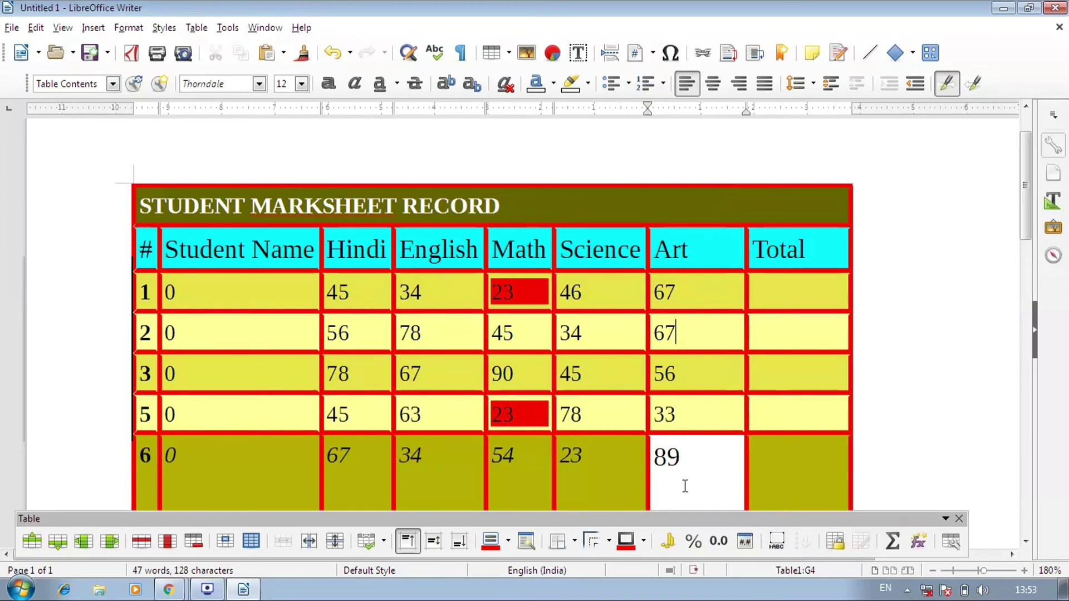
# - Clear the Student Name cell in the row numbered 1
pyautogui.scroll(-1, 644, 419)
pyautogui.scroll(1, 657, 390)
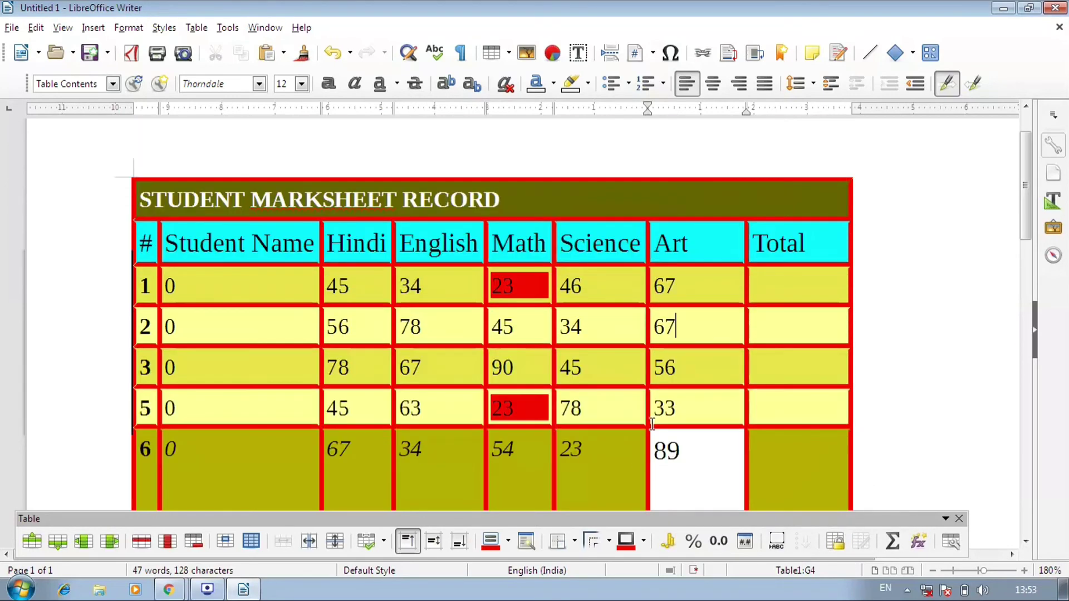
pyautogui.scroll(-1, 774, 387)
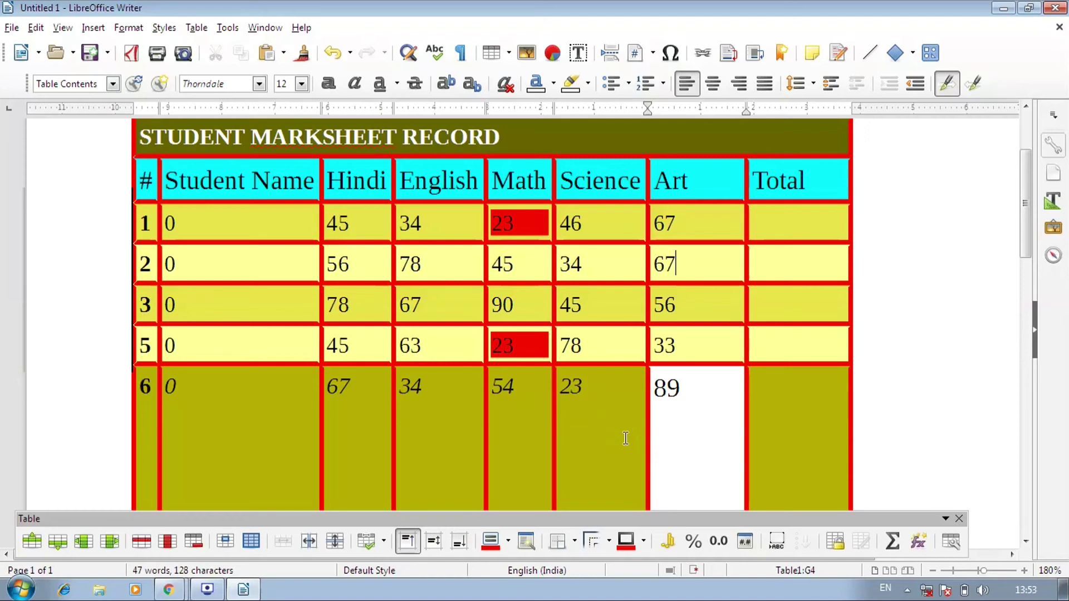
pyautogui.scroll(2, 626, 438)
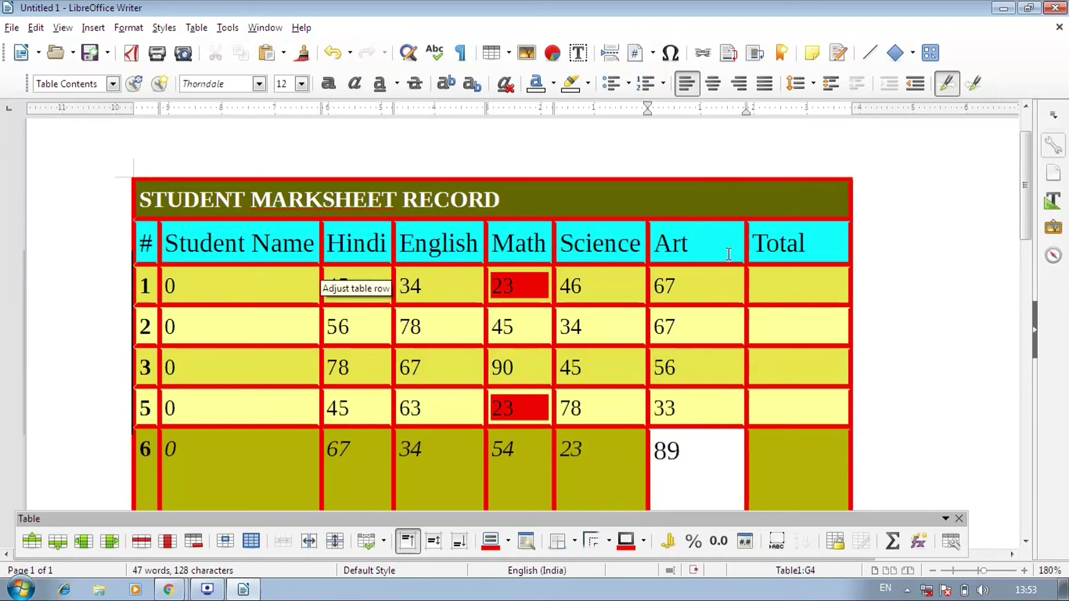
pyautogui.click(284, 286)
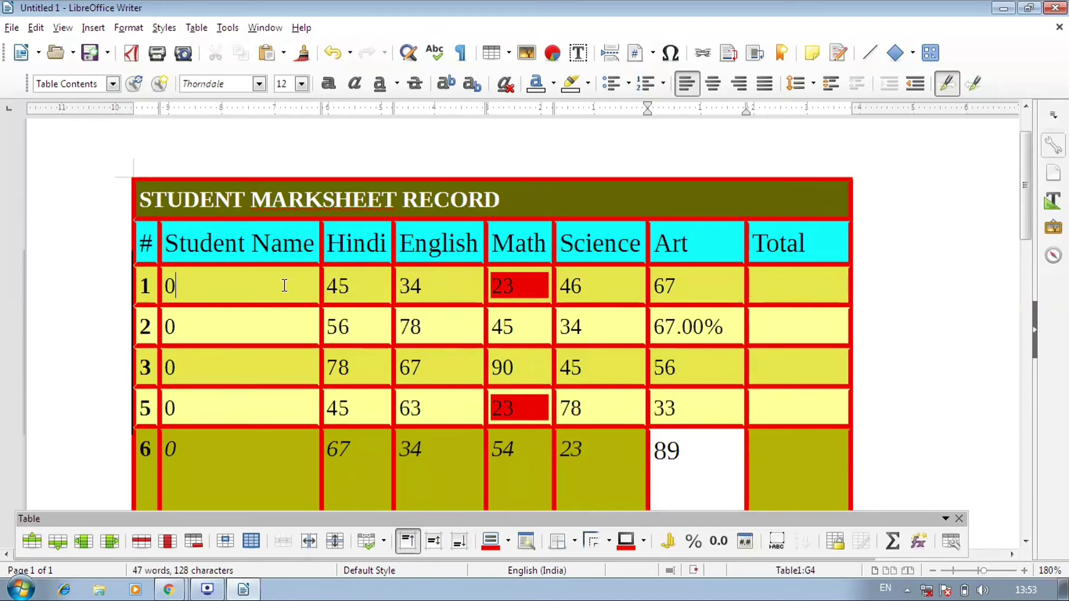
pyautogui.press('BackSpace')
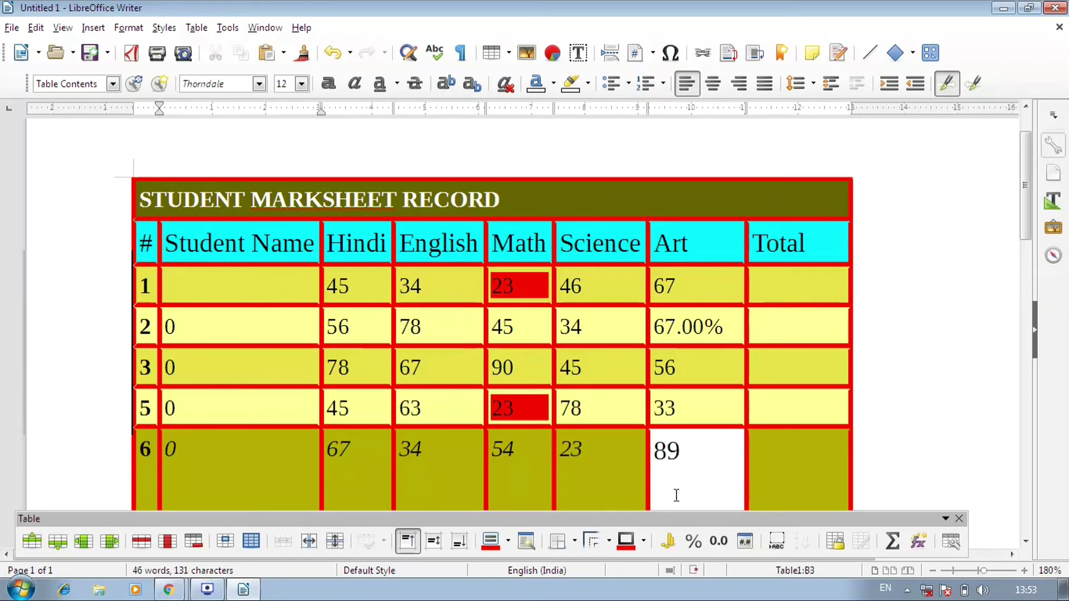
# - Protect the Student Name cell in the row numbered 1 and try to enter "a" in it
pyautogui.press('Tab')
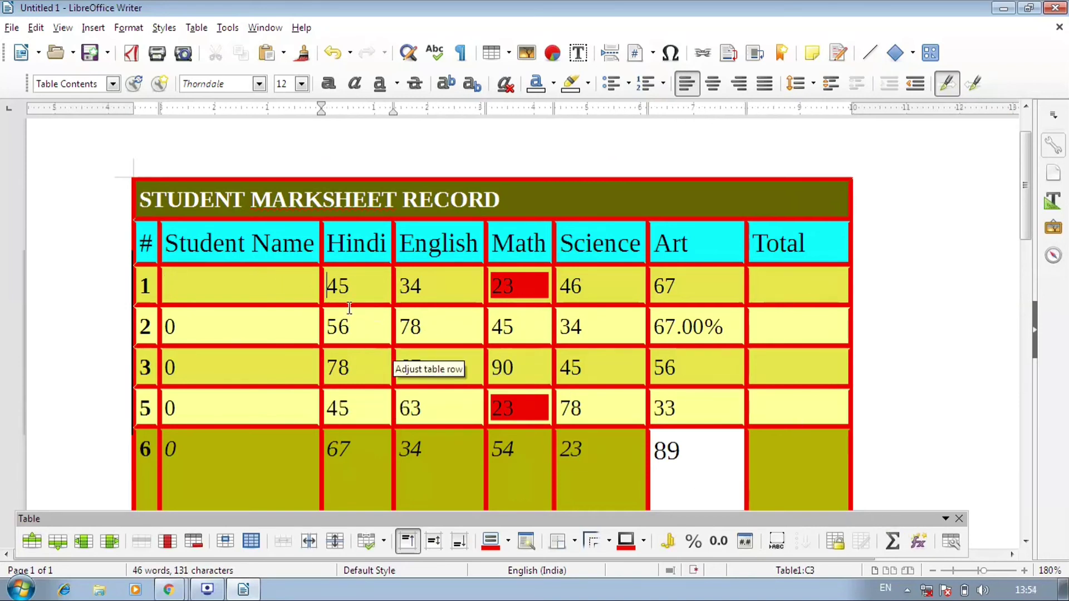
pyautogui.click(268, 287)
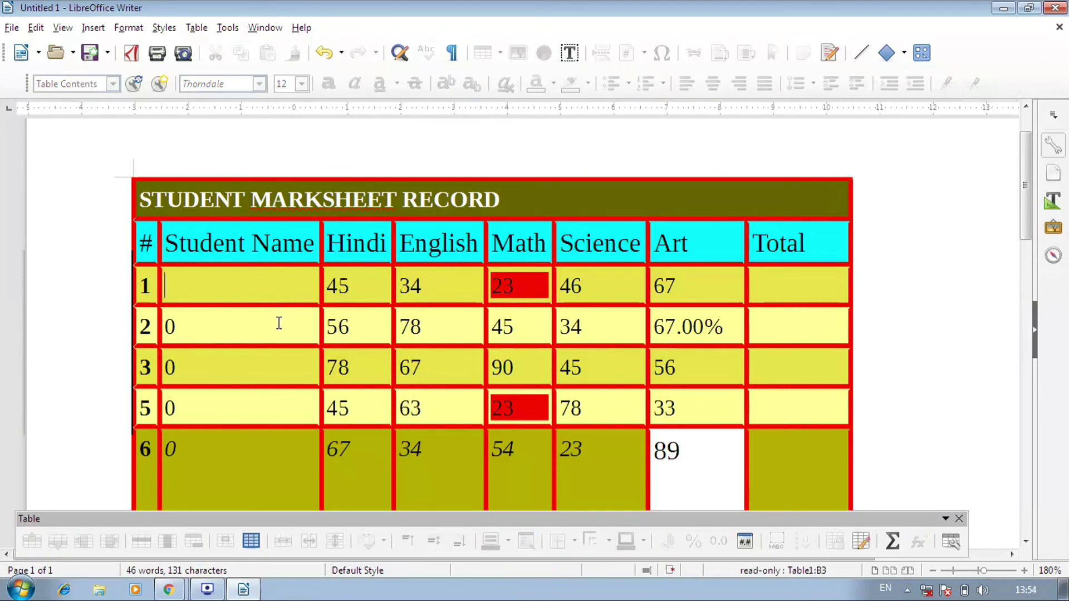
pyautogui.click(279, 290)
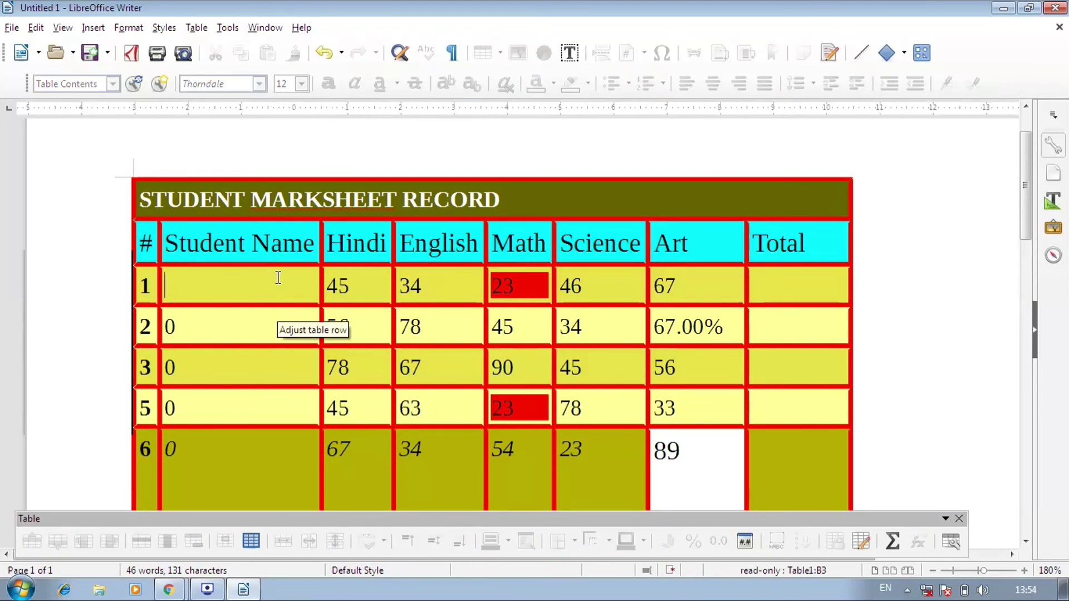
pyautogui.write('a')
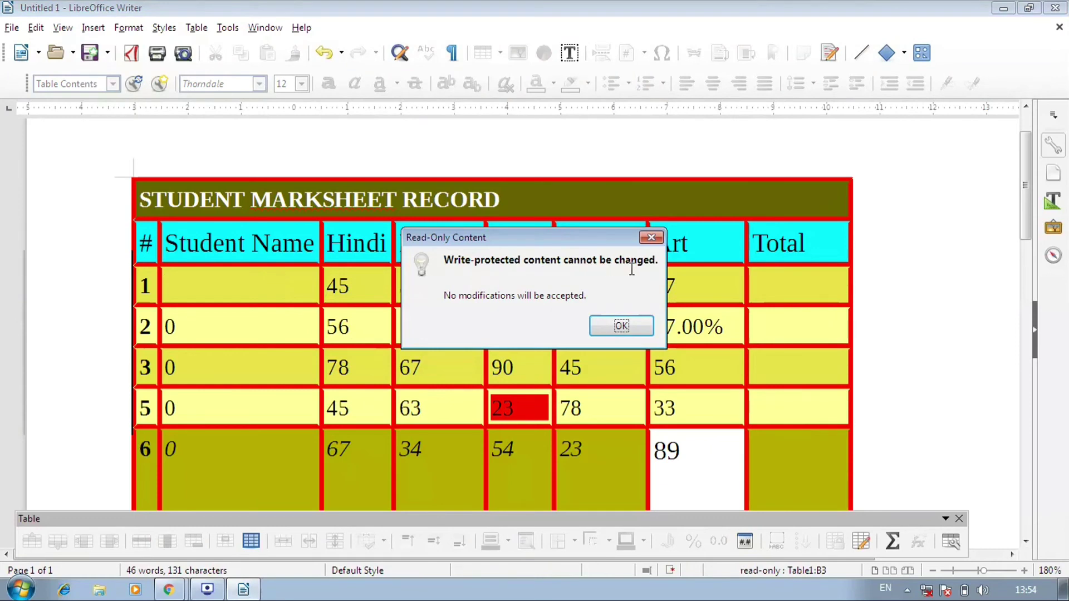
pyautogui.click(637, 328)
pyautogui.write('a')
pyautogui.click(651, 237)
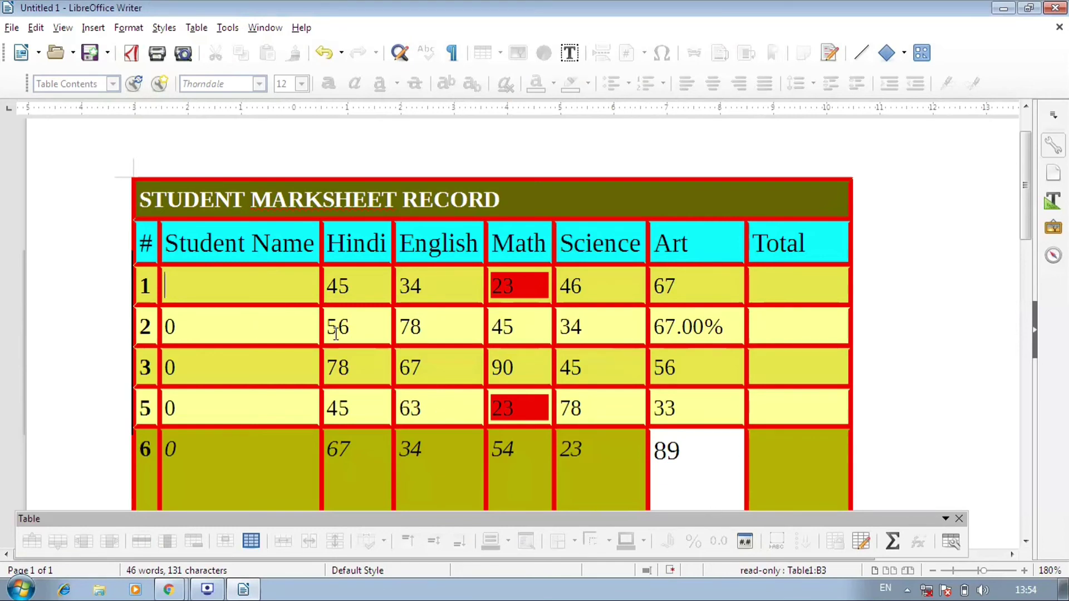
# - Remove the protection from the Student Name cell in the row numbered 1 and enter UYGFHGFJH as test text
pyautogui.click(862, 545)
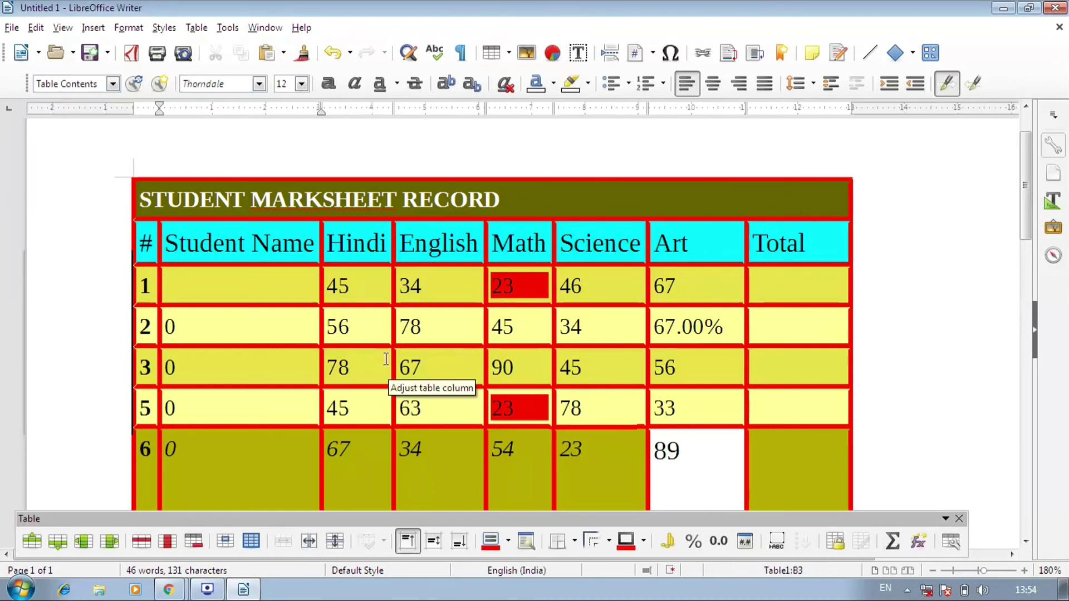
pyautogui.click(278, 287)
pyautogui.write('UYGFHGFJH')
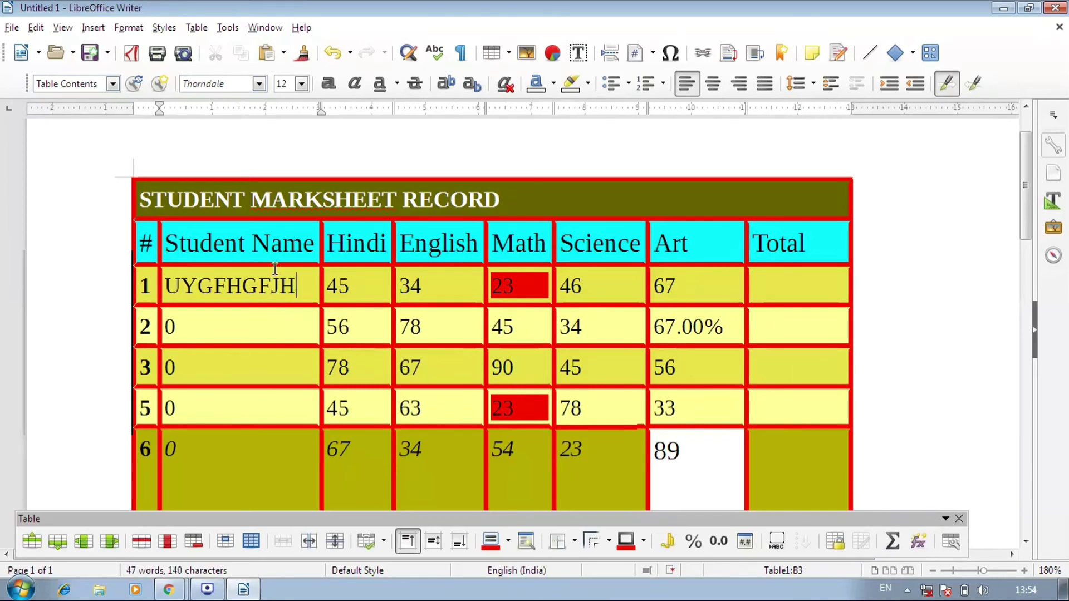
# - Delete the test text from the Student Name cell in the row numbered 1
pyautogui.press('BackSpace')
pyautogui.press('BackSpace')
pyautogui.press('BackSpace')
pyautogui.press('BackSpace')
pyautogui.press('BackSpace')
pyautogui.press('BackSpace')
pyautogui.press('BackSpace')
pyautogui.press('BackSpace')
pyautogui.press('BackSpace')
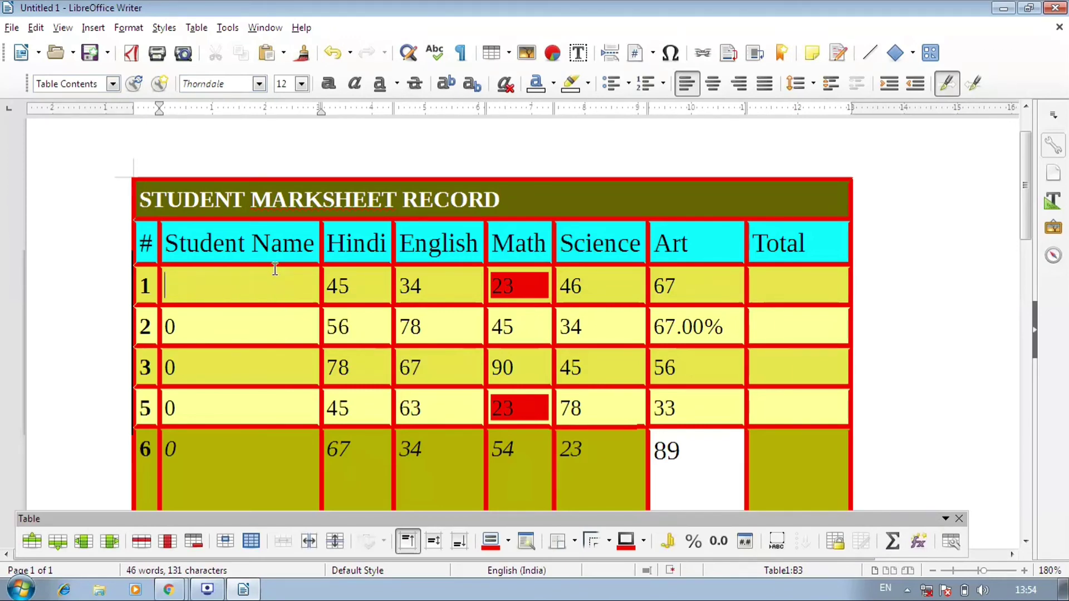
# - Insert a sum formula for cells C3 to G3 in the Total cell of the row numbered 1
pyautogui.scroll(3, 641, 382)
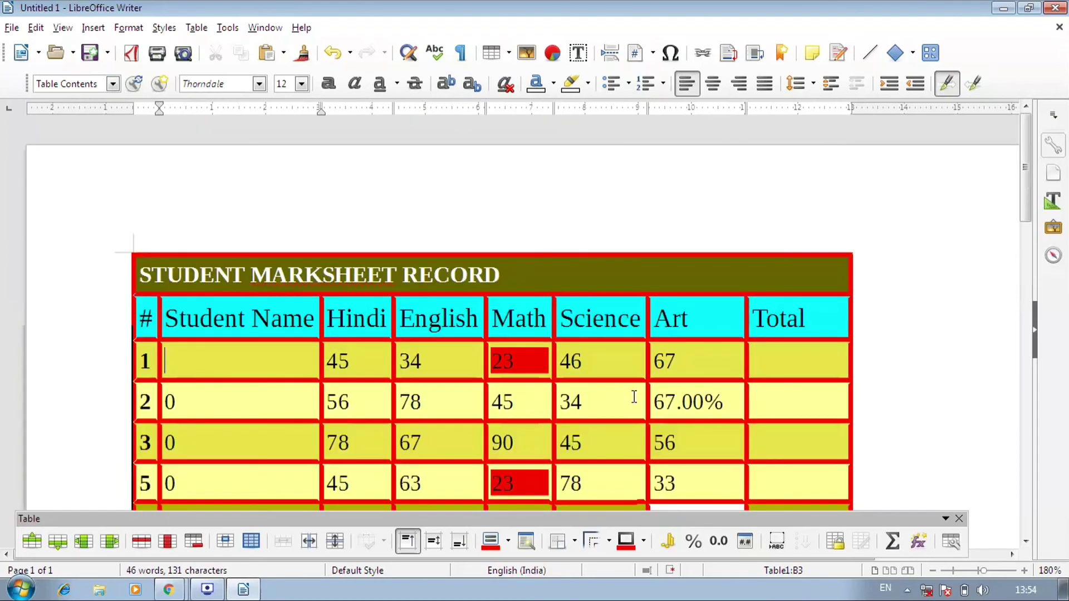
pyautogui.scroll(-7, 634, 397)
pyautogui.scroll(5, 740, 410)
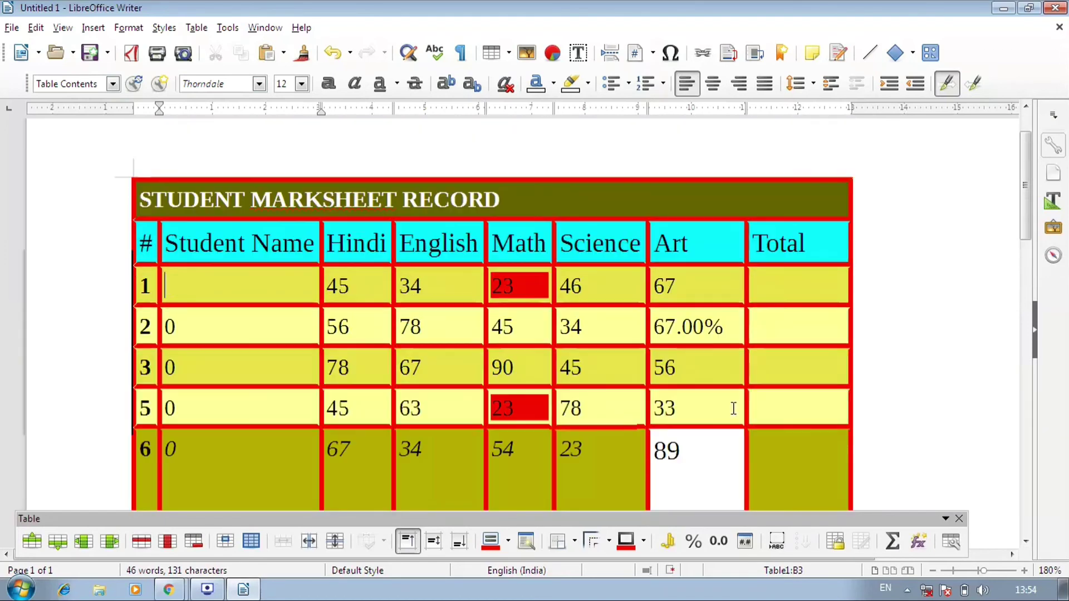
pyautogui.scroll(-3, 697, 411)
pyautogui.scroll(5, 735, 390)
pyautogui.scroll(-3, 805, 375)
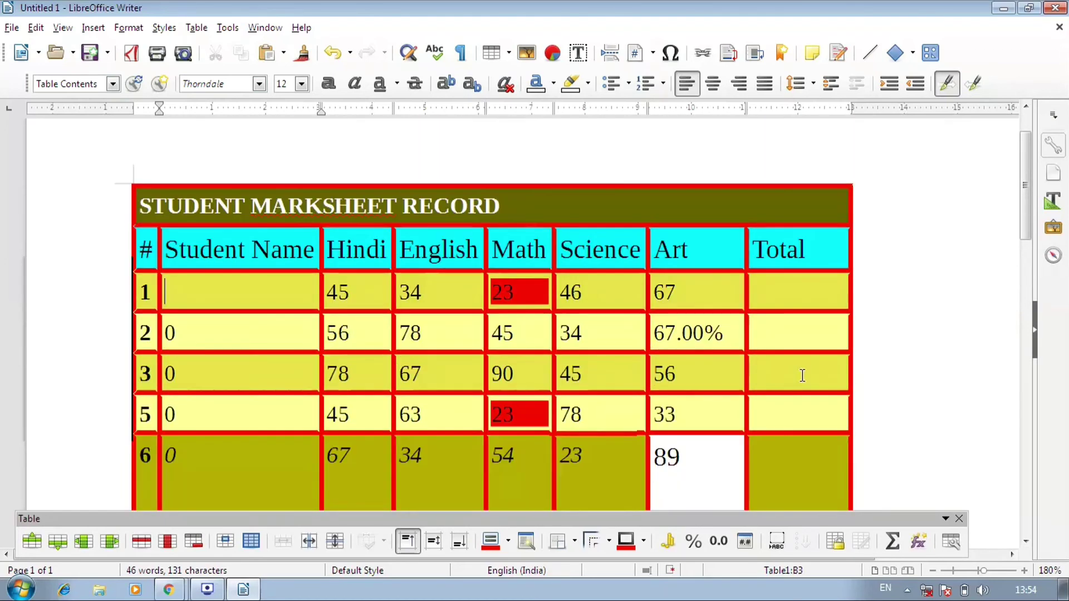
pyautogui.click(797, 294)
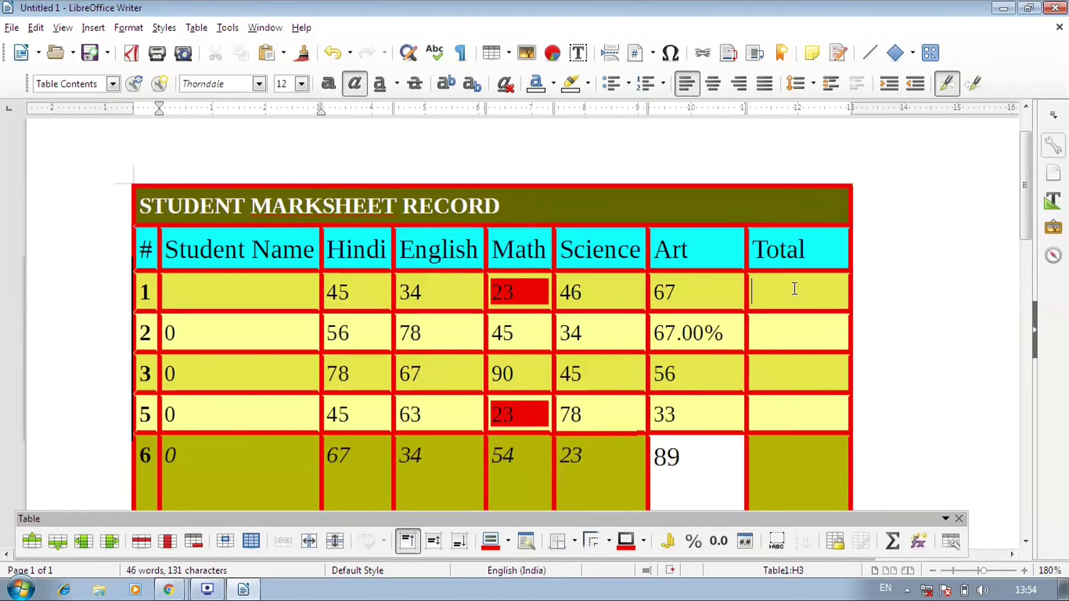
pyautogui.click(893, 543)
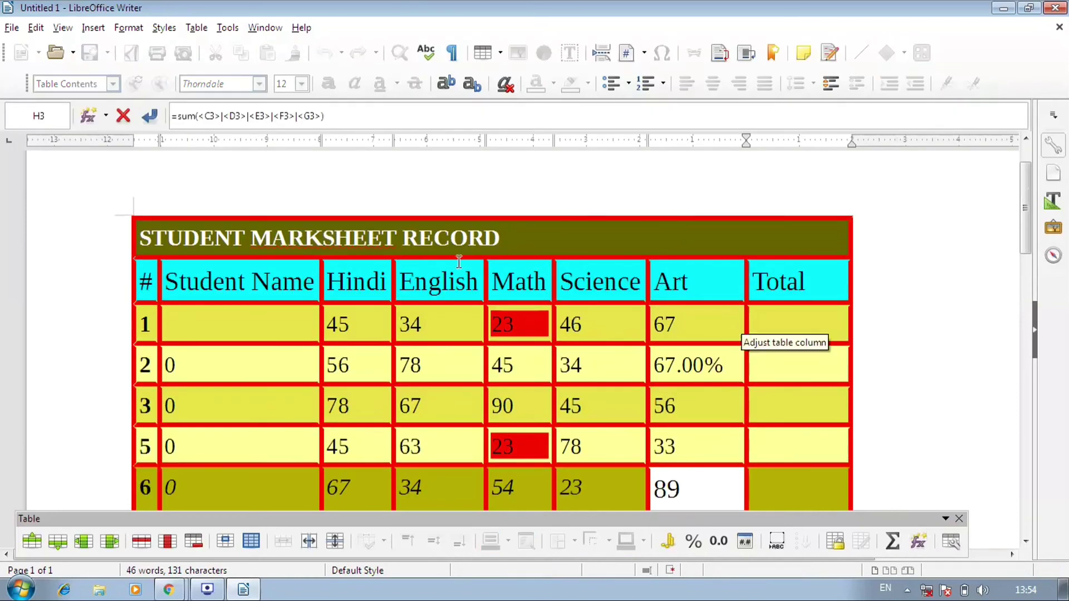
# - Delete the sum formula from the Total cell of the row numbered 1
pyautogui.press('BackSpace')
pyautogui.press('BackSpace')
pyautogui.press('BackSpace')
pyautogui.press('BackSpace')
pyautogui.press('BackSpace')
pyautogui.press('BackSpace')
pyautogui.press('BackSpace')
pyautogui.press('BackSpace')
pyautogui.press('BackSpace')
pyautogui.press('BackSpace')
pyautogui.press('BackSpace')
pyautogui.press('BackSpace')
pyautogui.press('BackSpace')
pyautogui.press('BackSpace')
pyautogui.press('BackSpace')
pyautogui.press('BackSpace')
pyautogui.press('BackSpace')
pyautogui.press('BackSpace')
pyautogui.press('BackSpace')
pyautogui.press('BackSpace')
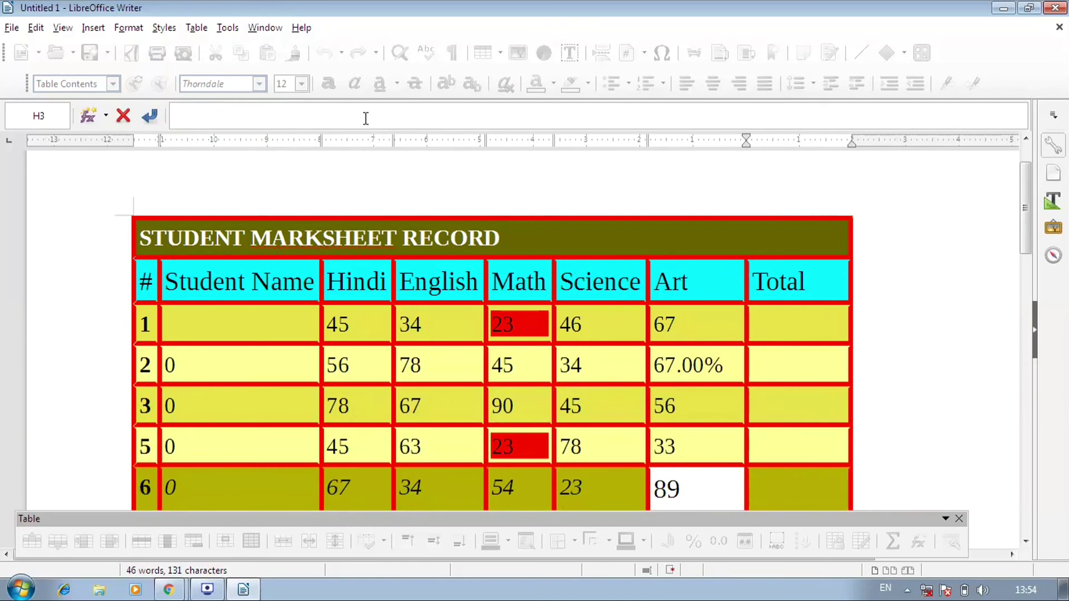
pyautogui.scroll(-2, 328, 188)
pyautogui.click(724, 335)
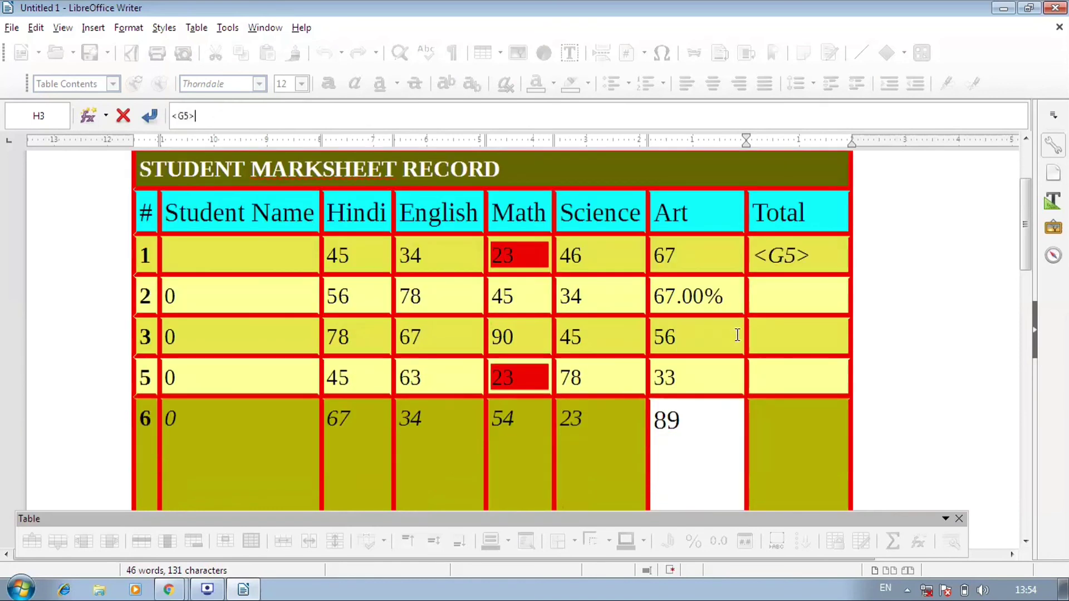
pyautogui.click(821, 258)
pyautogui.press('BackSpace')
pyautogui.press('BackSpace')
pyautogui.press('BackSpace')
pyautogui.press('BackSpace')
pyautogui.click(817, 345)
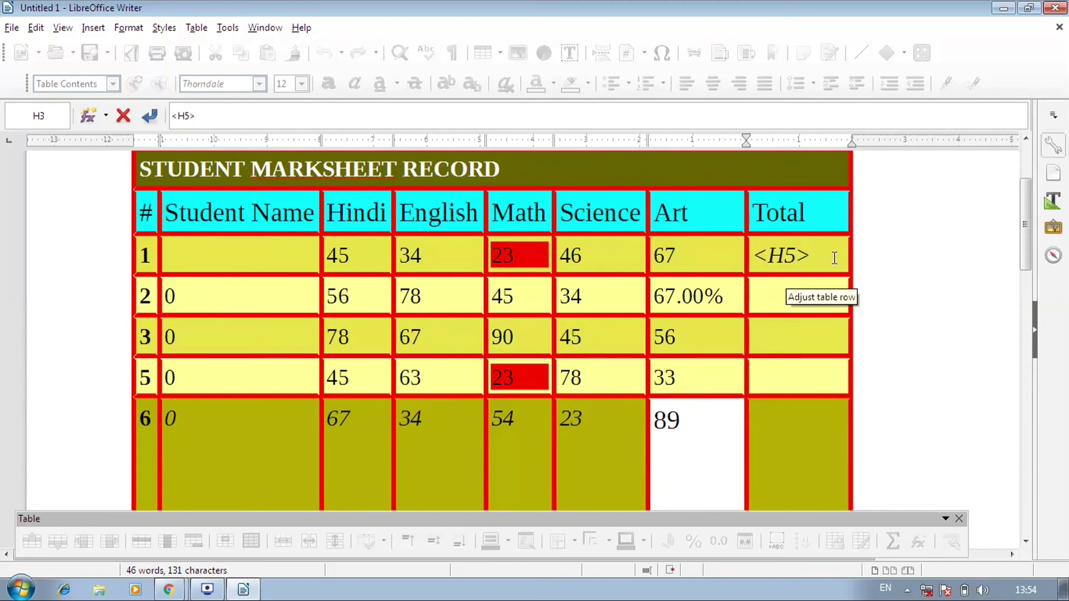
pyautogui.click(758, 267)
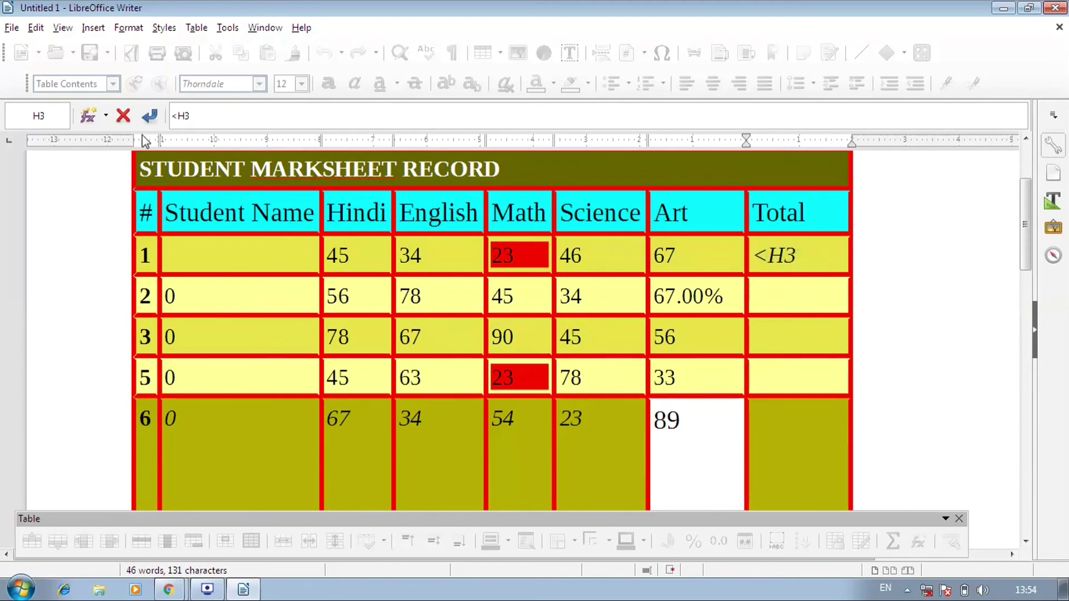
pyautogui.press('BackSpace')
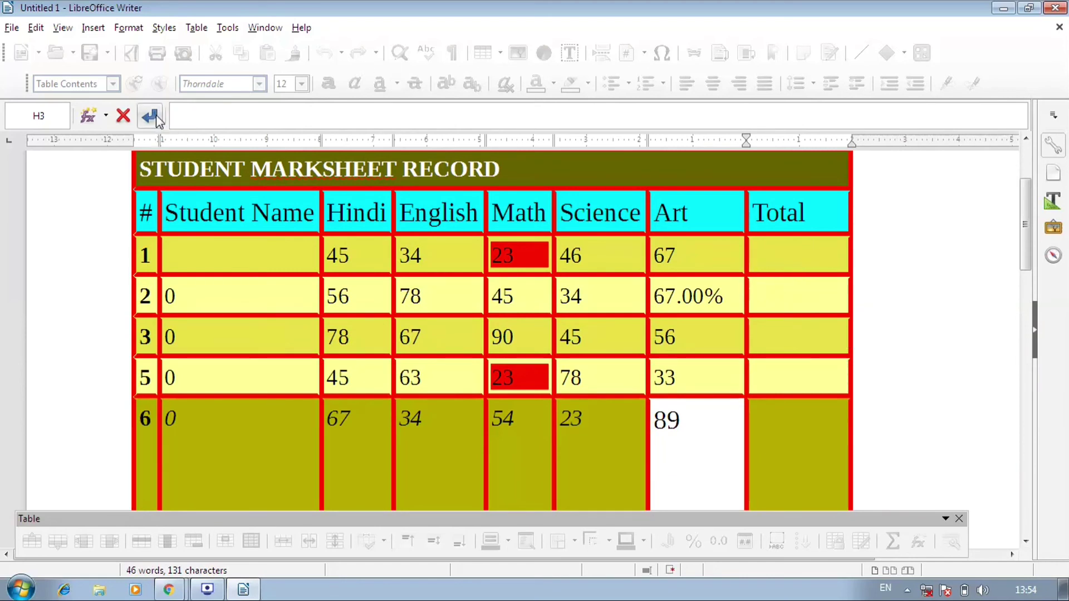
pyautogui.click(679, 418)
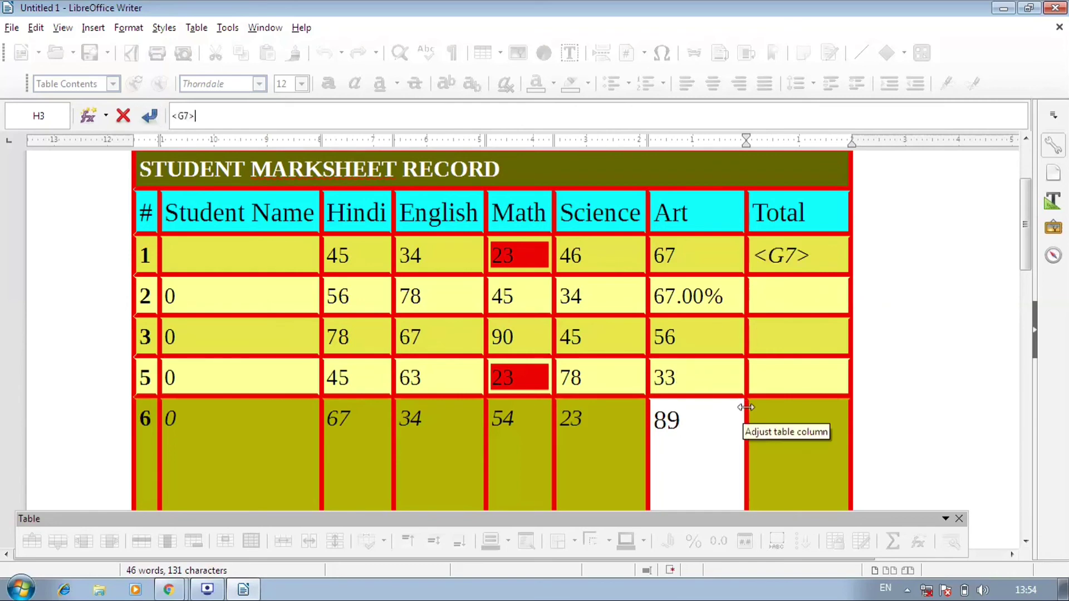
pyautogui.click(149, 116)
pyautogui.scroll(3, 656, 275)
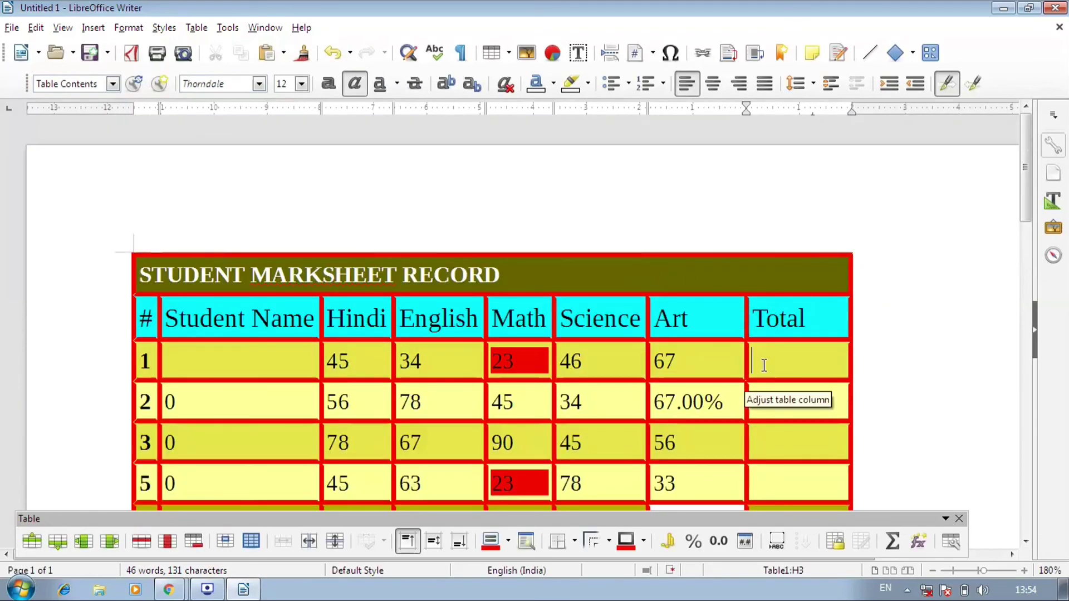
# - Enter a formula in the Total cell of the row numbered 1 that adds cells C3, D3, E3, F3 and G3 with plus signs
pyautogui.scroll(-2, 763, 360)
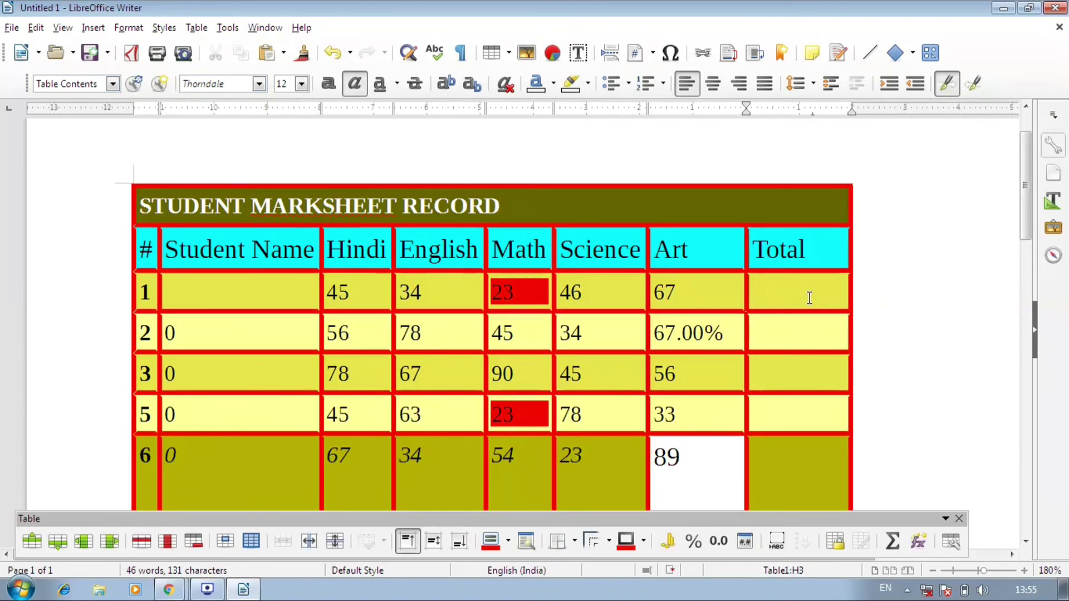
pyautogui.click(917, 543)
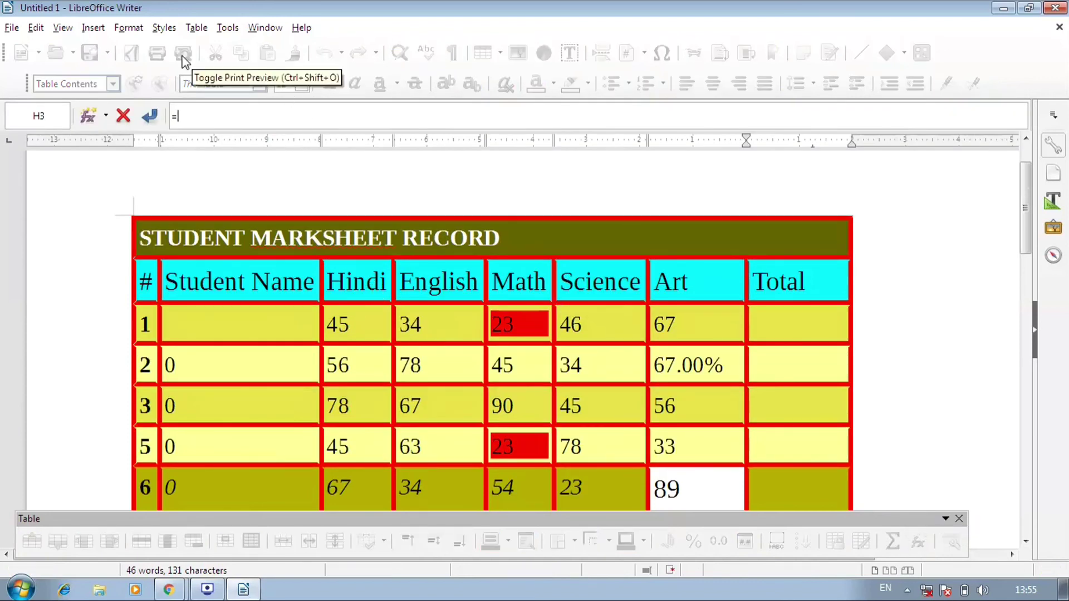
pyautogui.click(190, 108)
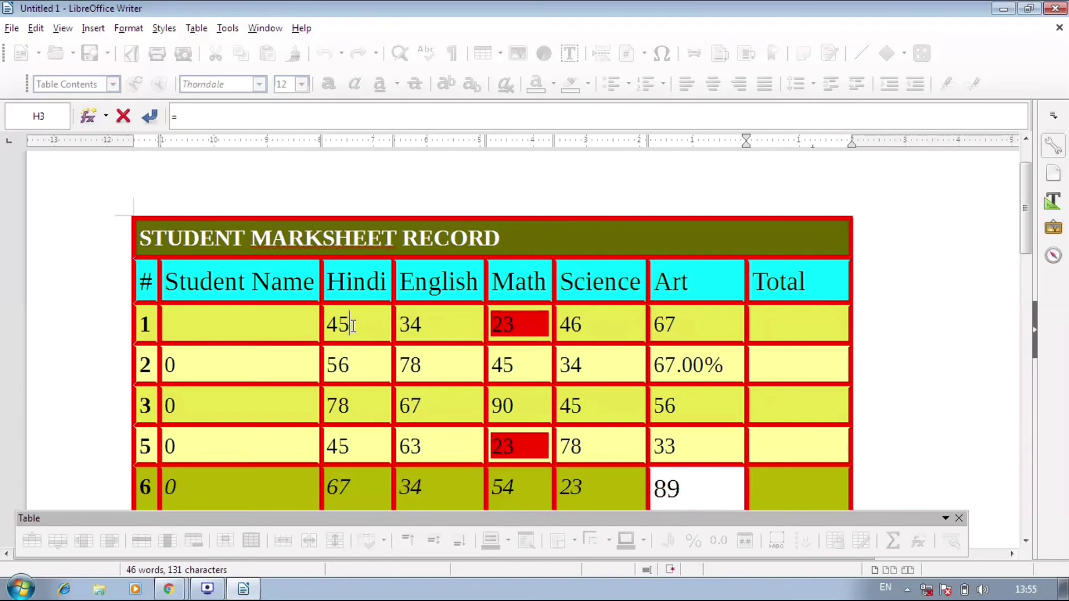
pyautogui.click(336, 325)
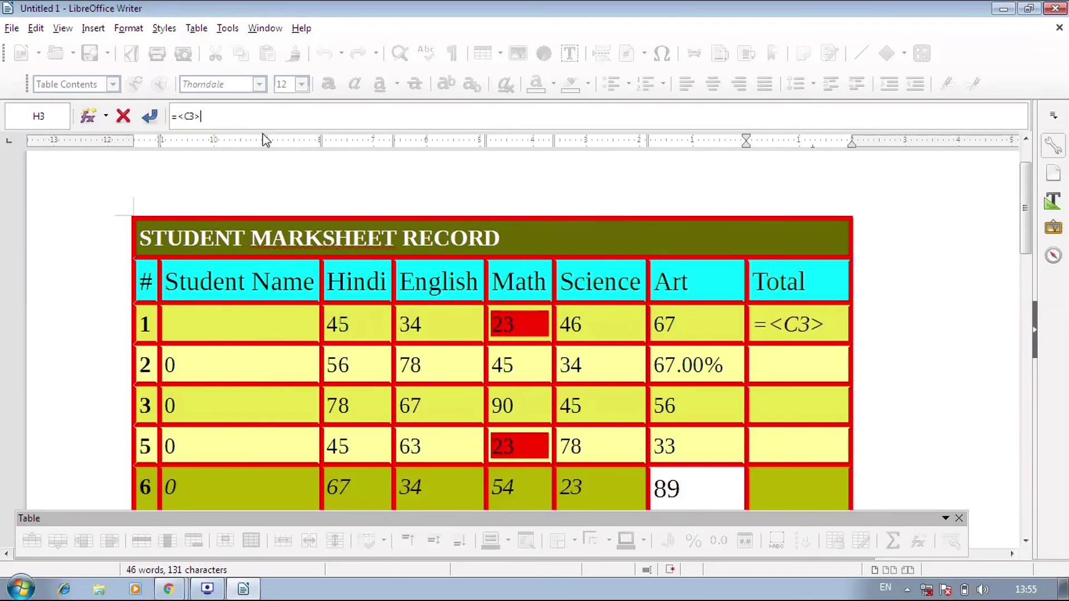
pyautogui.write('+')
pyautogui.moveTo(441, 314); pyautogui.dragTo(411, 319)
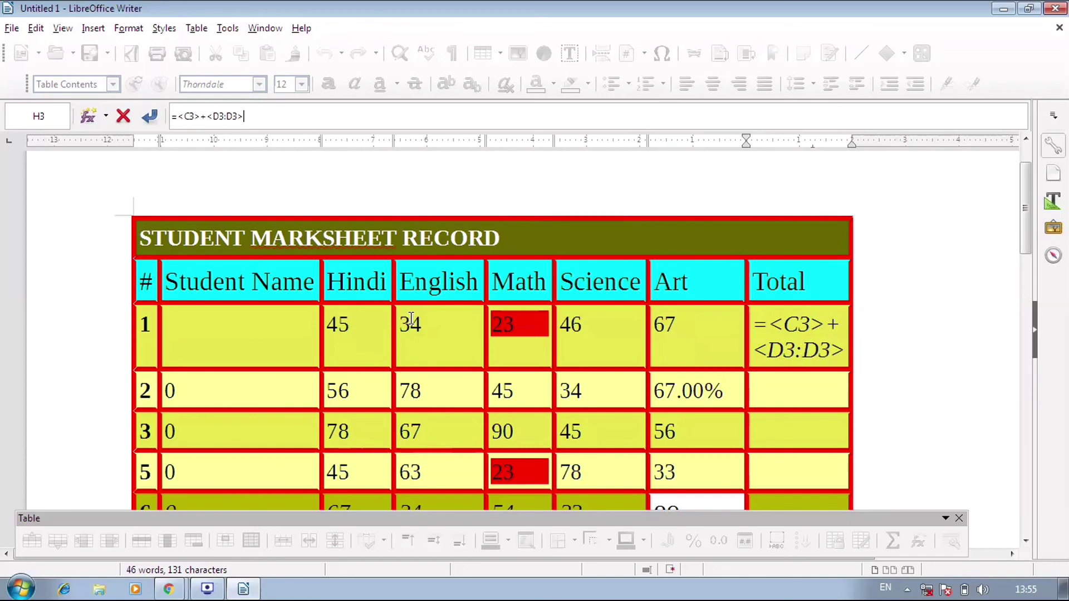
pyautogui.press('BackSpace')
pyautogui.press('BackSpace')
pyautogui.press('BackSpace')
pyautogui.press('BackSpace')
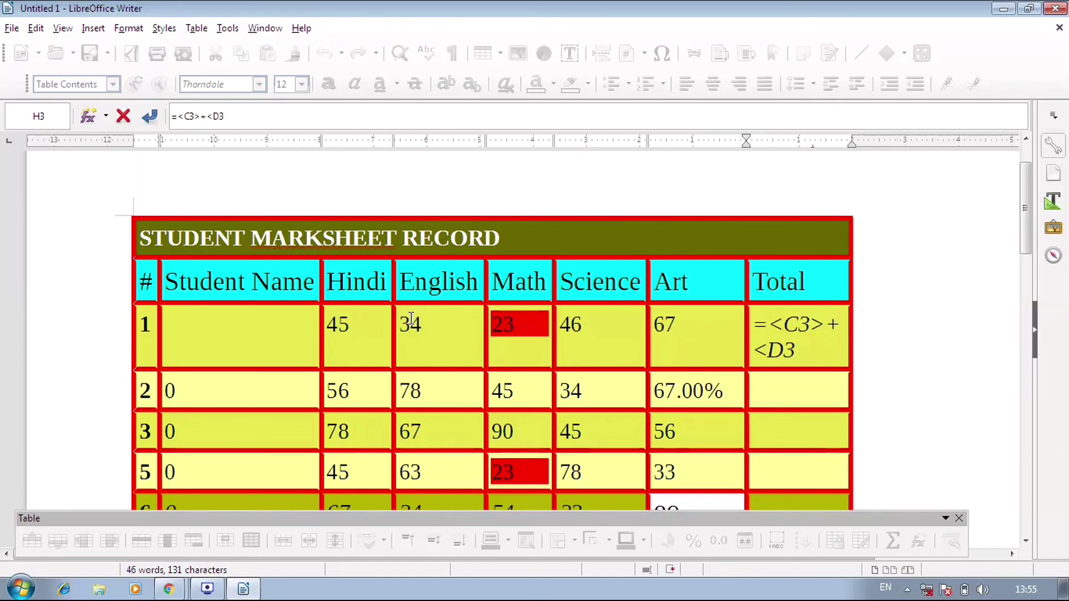
pyautogui.write('>+')
pyautogui.click(528, 315)
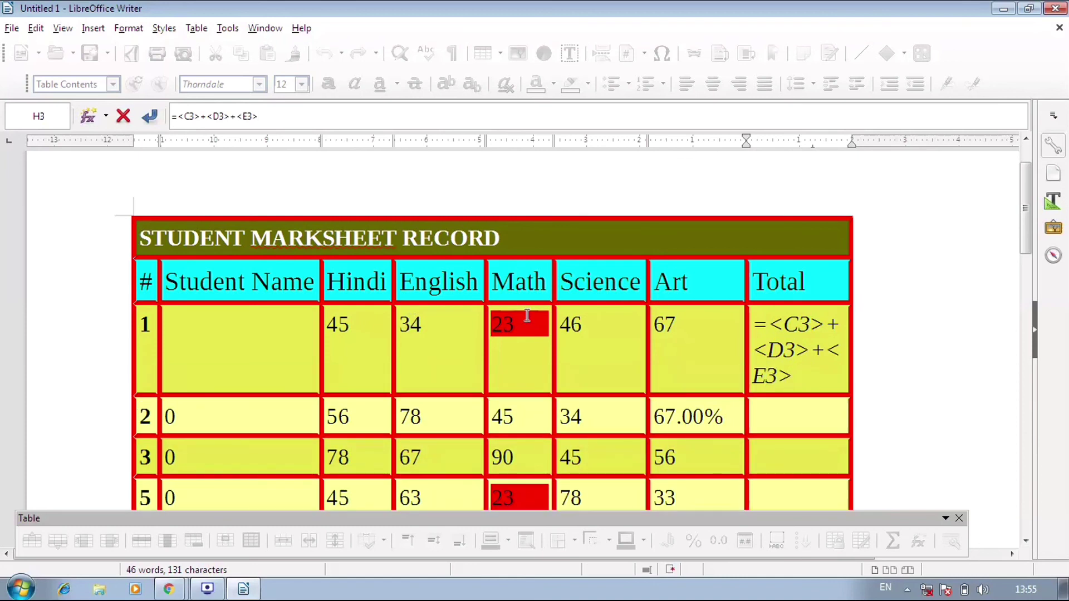
pyautogui.write('+')
pyautogui.click(623, 341)
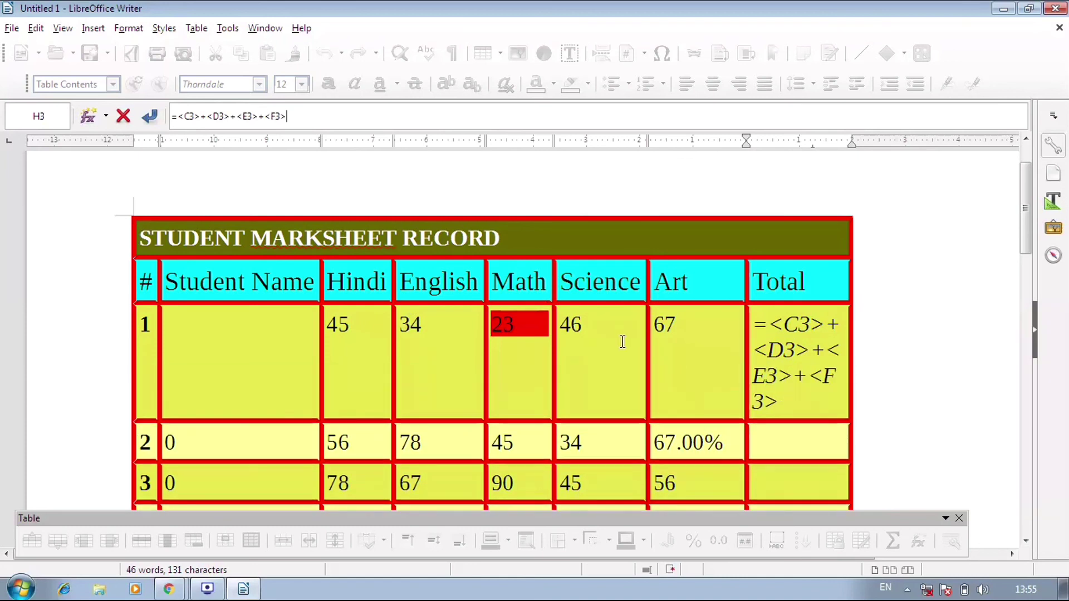
pyautogui.click(694, 335)
pyautogui.press('Return')
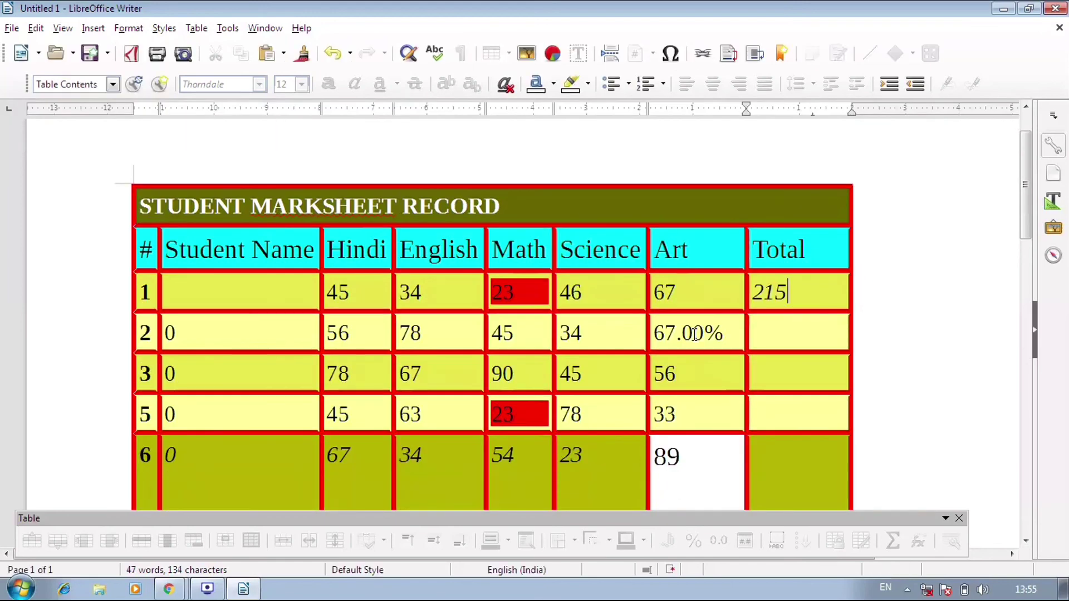
pyautogui.moveTo(784, 296)
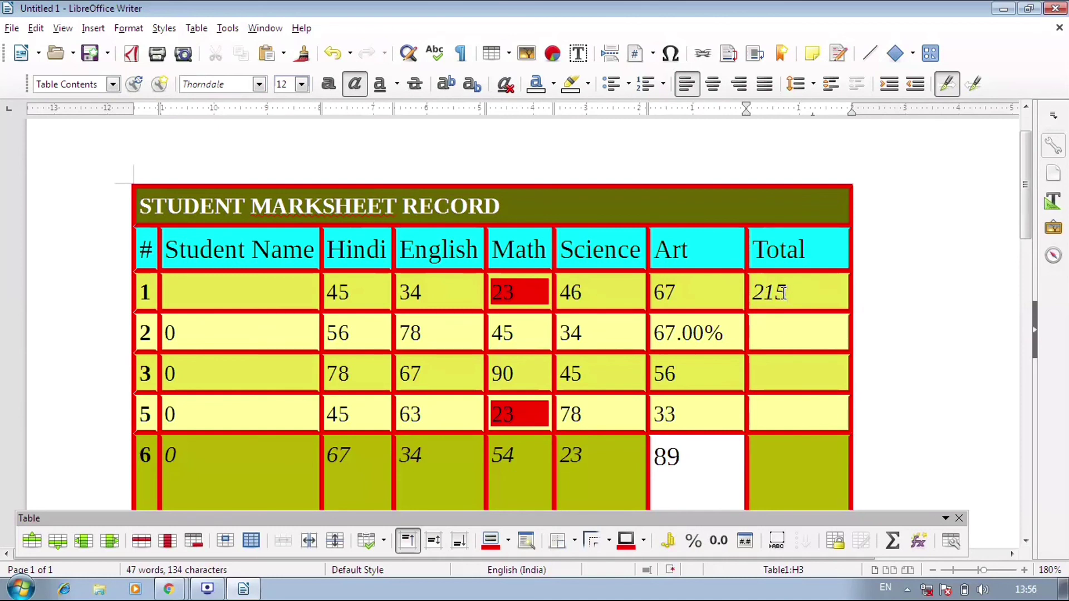
pyautogui.click(798, 328)
pyautogui.scroll(-3, 782, 448)
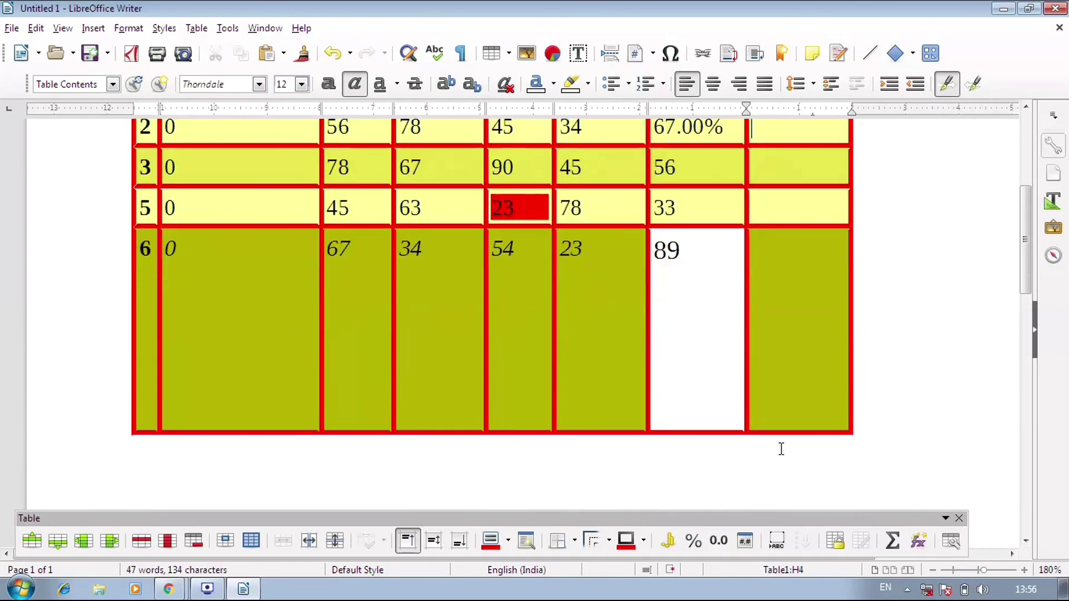
pyautogui.scroll(4, 789, 454)
pyautogui.scroll(-3, 808, 384)
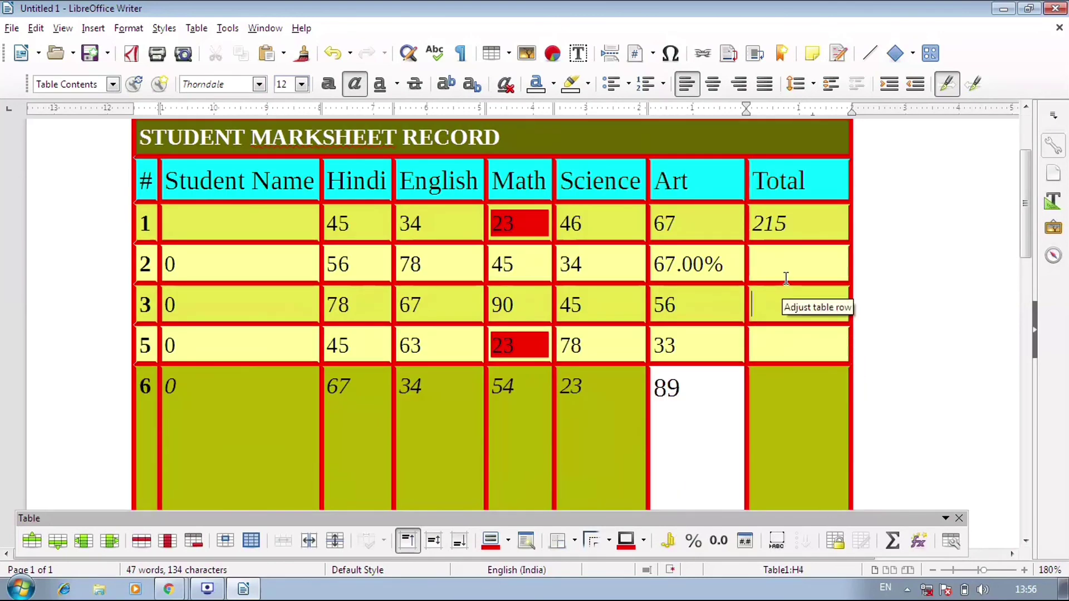
pyautogui.click(778, 207)
pyautogui.scroll(3, 813, 320)
pyautogui.scroll(-2, 509, 457)
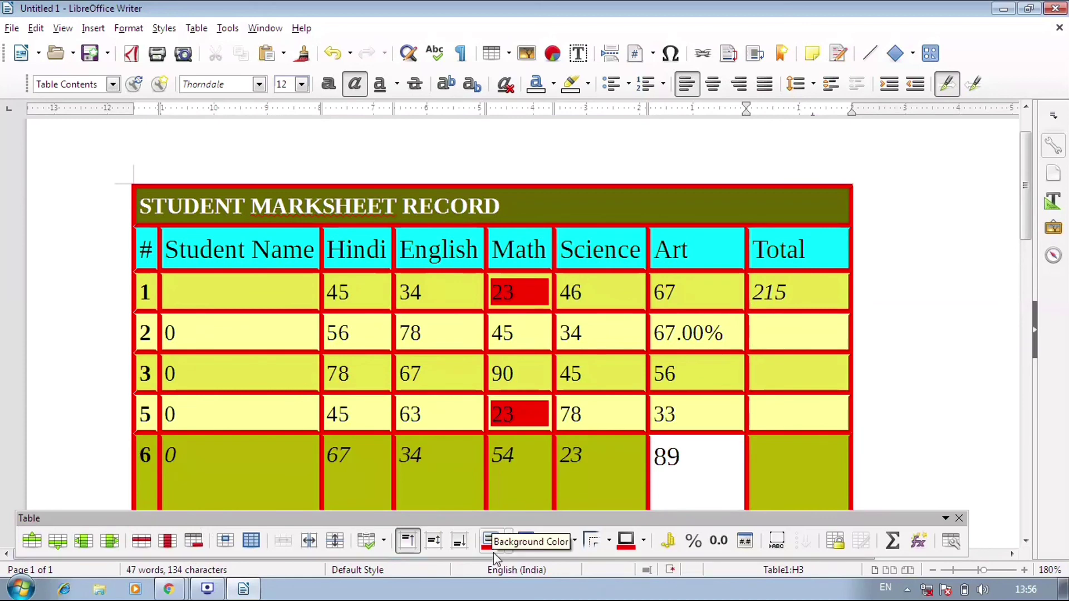
pyautogui.click(640, 416)
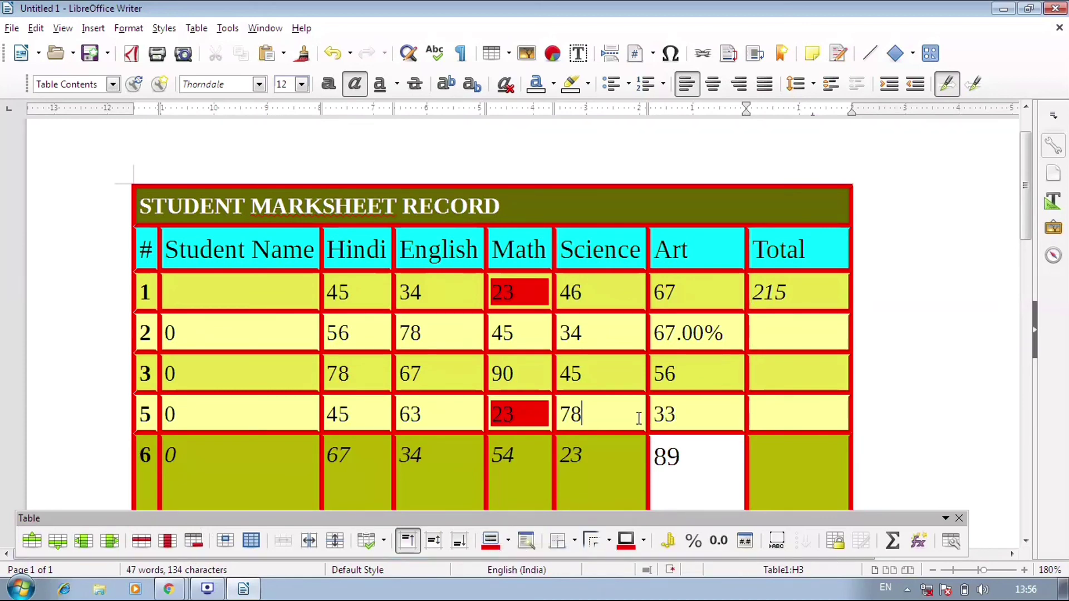
pyautogui.scroll(-3, 640, 410)
pyautogui.scroll(4, 644, 429)
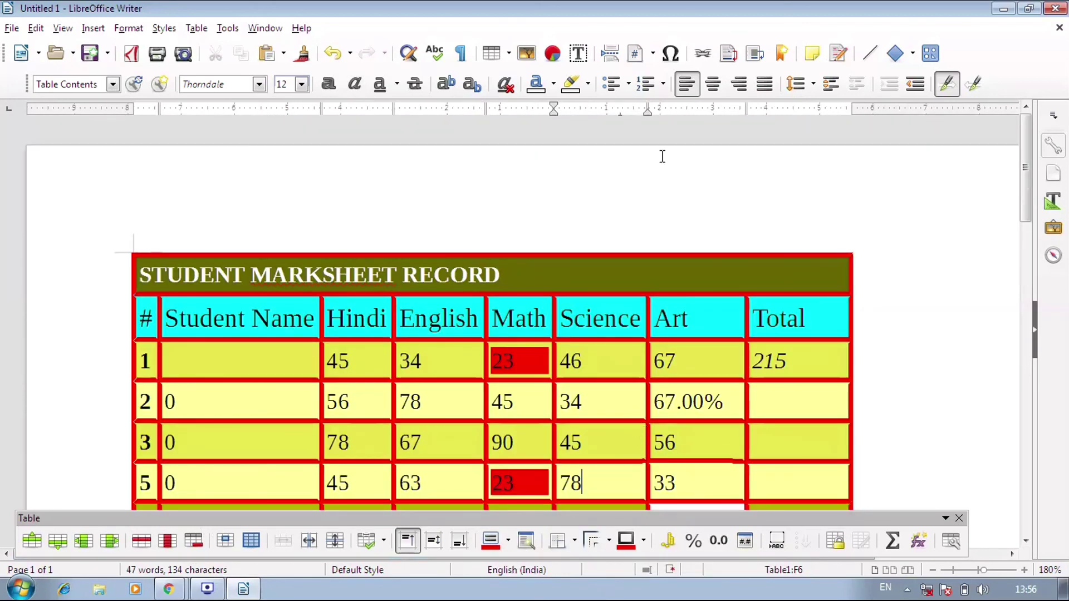
pyautogui.click(253, 362)
pyautogui.scroll(-3, 311, 419)
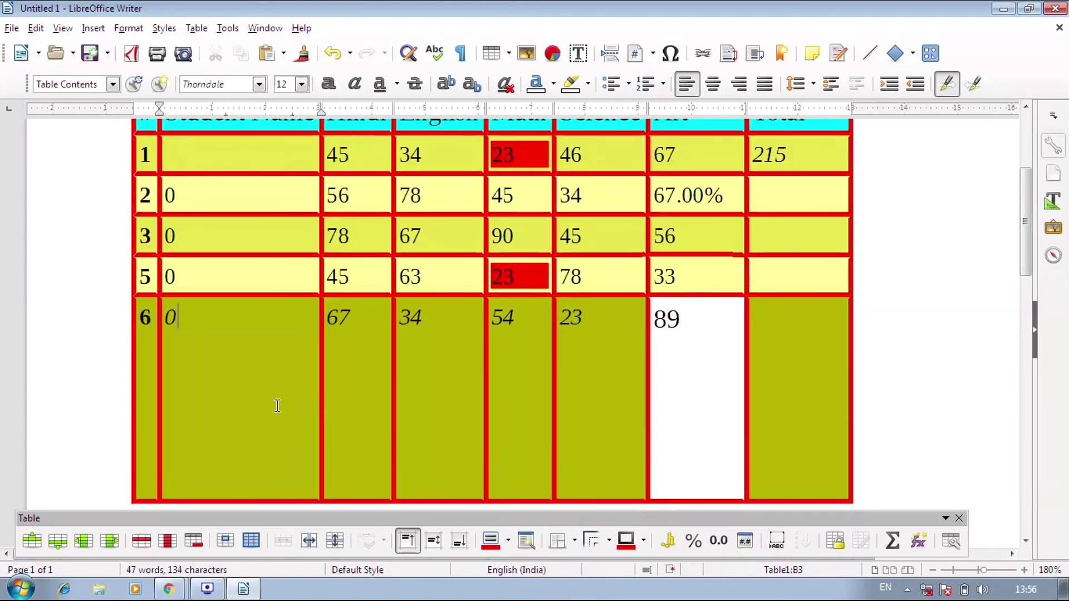
pyautogui.click(363, 369)
pyautogui.scroll(3, 369, 374)
pyautogui.scroll(-3, 370, 376)
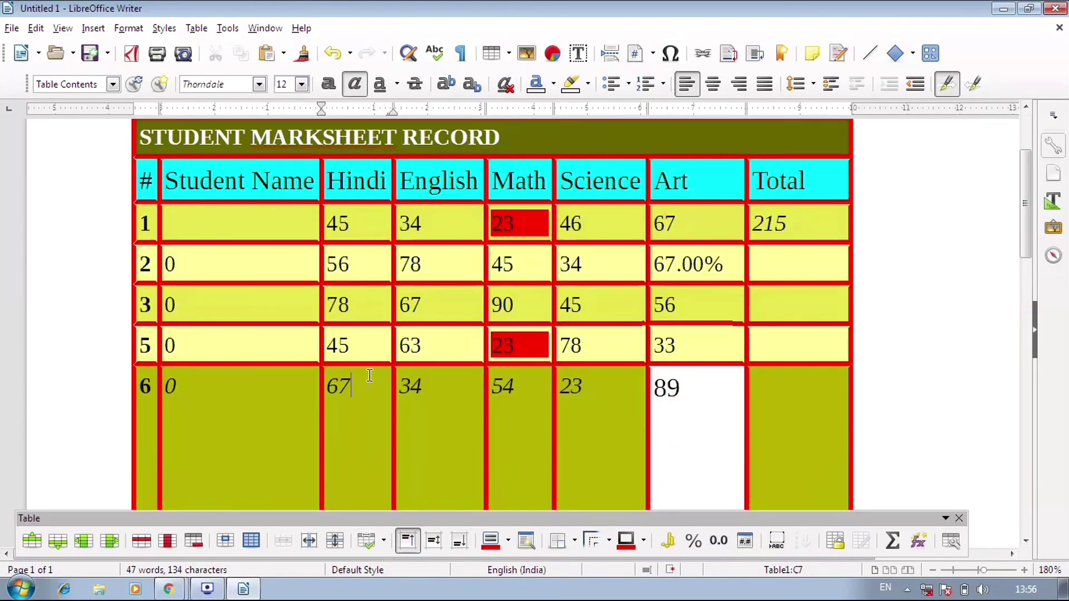
pyautogui.click(458, 400)
pyautogui.scroll(-3, 458, 400)
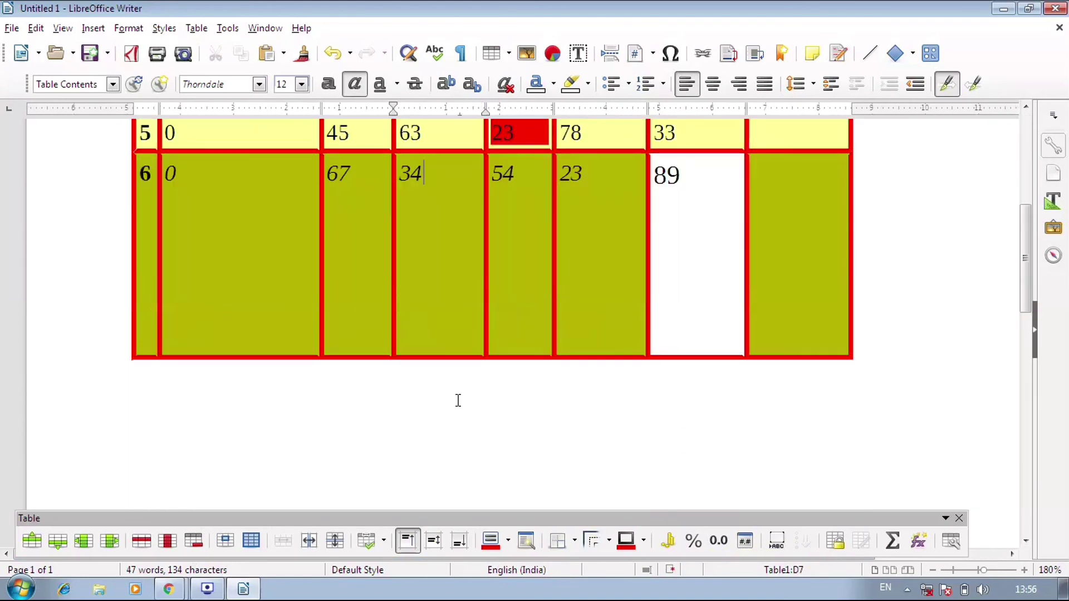
pyautogui.scroll(4, 457, 399)
pyautogui.scroll(2, 458, 400)
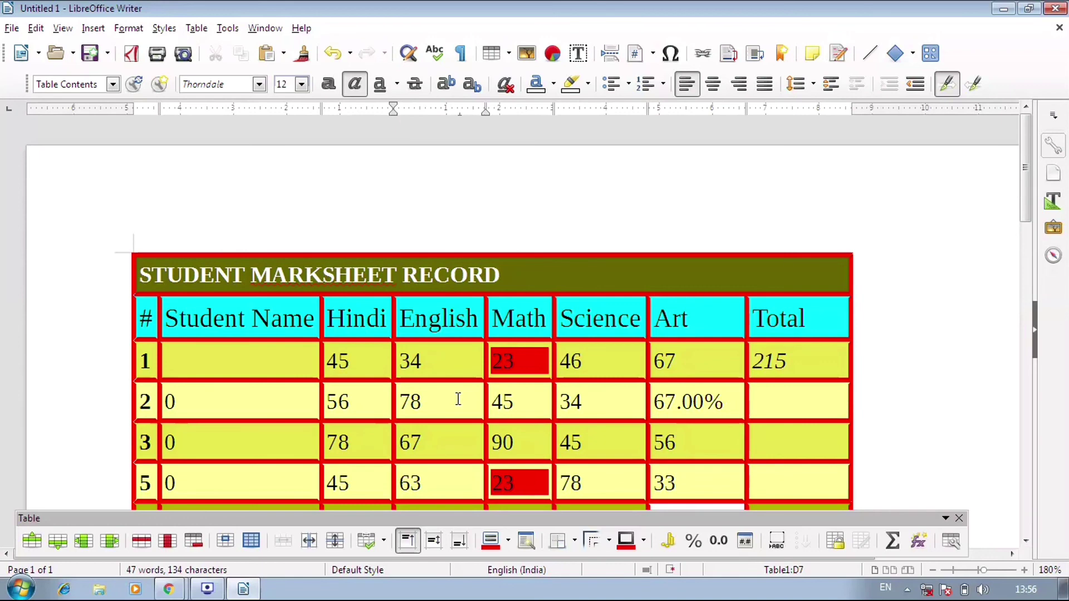
pyautogui.scroll(-7, 458, 399)
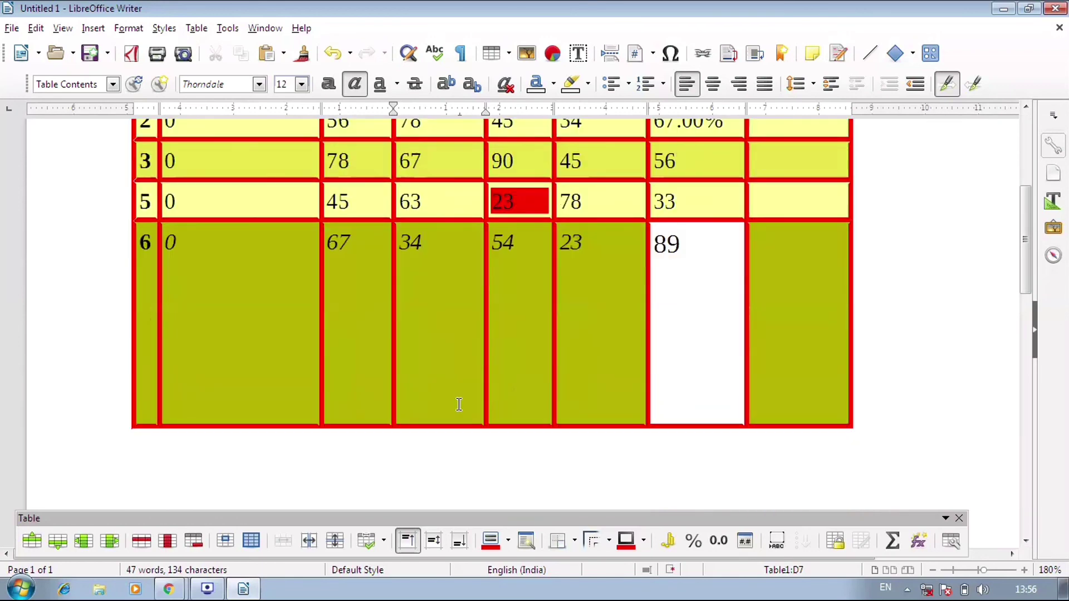
pyautogui.scroll(4, 458, 403)
pyautogui.scroll(4, 455, 417)
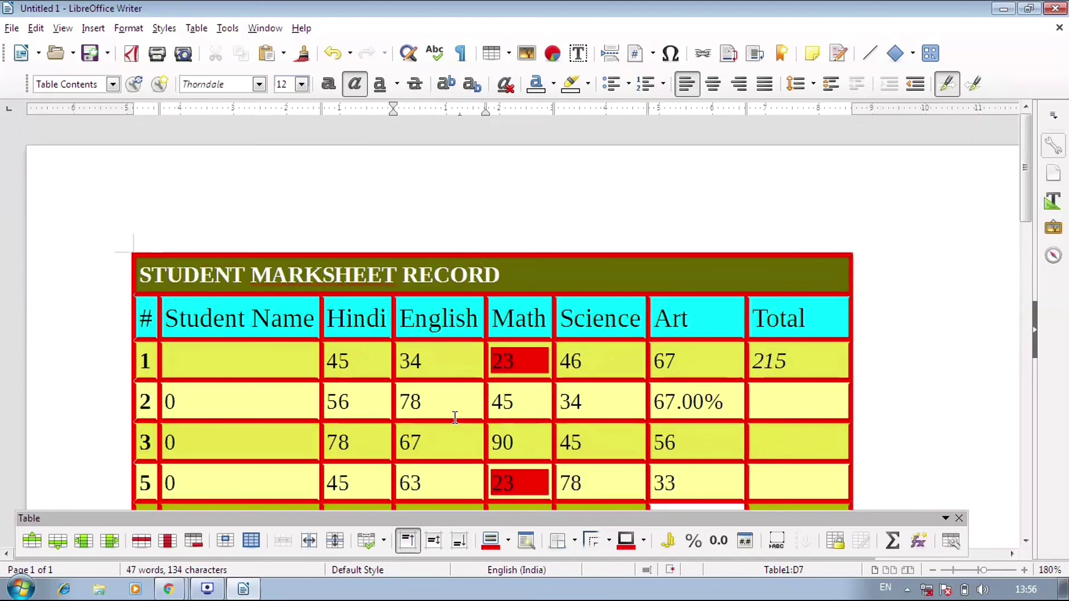
pyautogui.scroll(-4, 455, 418)
pyautogui.scroll(4, 455, 418)
pyautogui.scroll(-2, 455, 417)
pyautogui.scroll(-2, 605, 428)
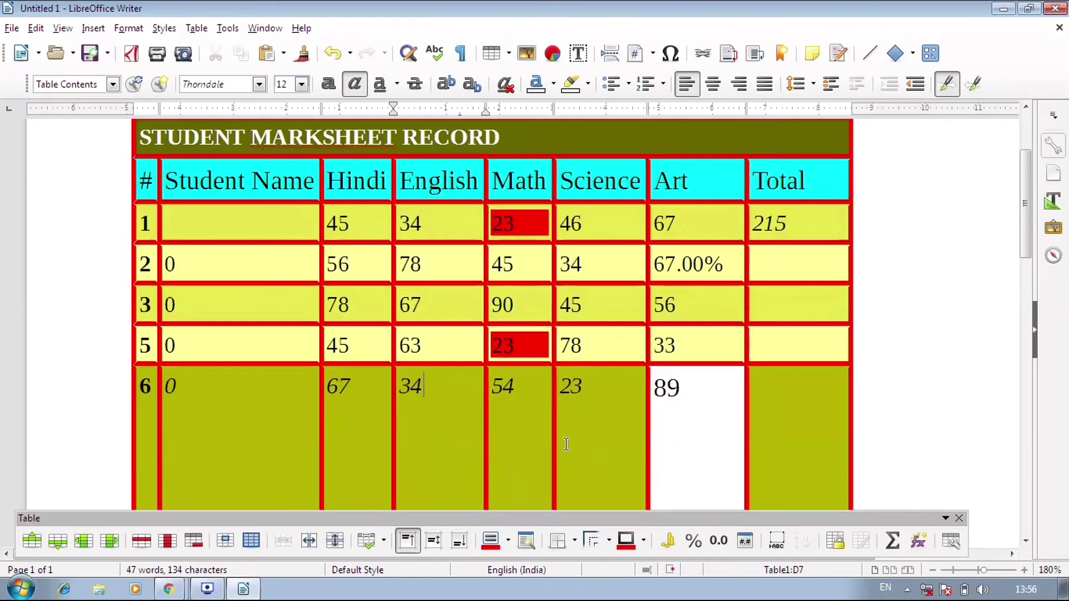
pyautogui.click(616, 417)
pyautogui.click(419, 420)
pyautogui.click(386, 423)
pyautogui.scroll(-4, 390, 442)
pyautogui.scroll(6, 389, 442)
pyautogui.scroll(2, 392, 442)
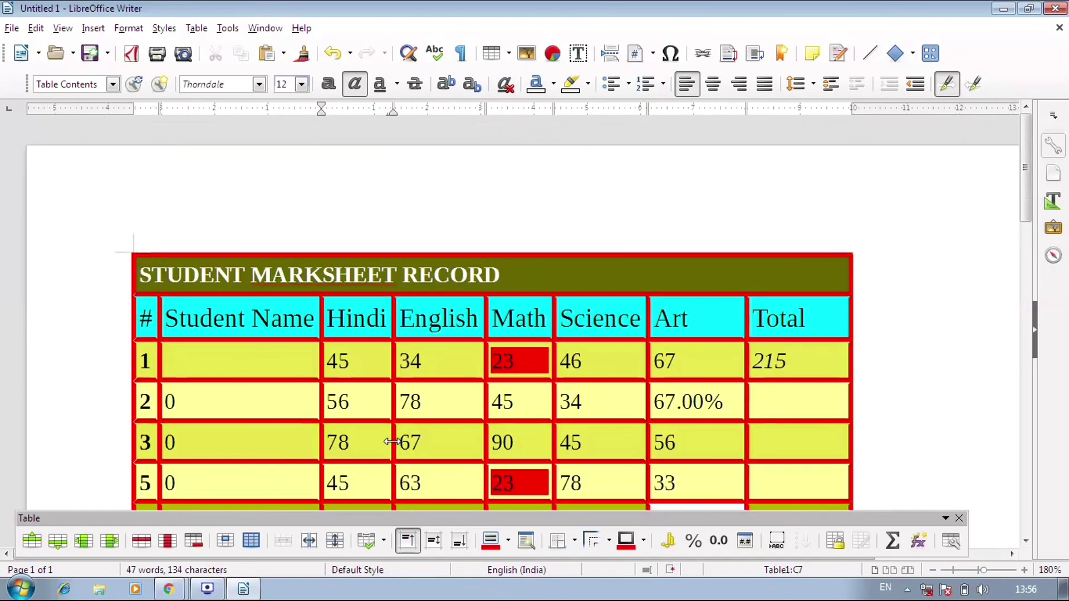
pyautogui.click(644, 541)
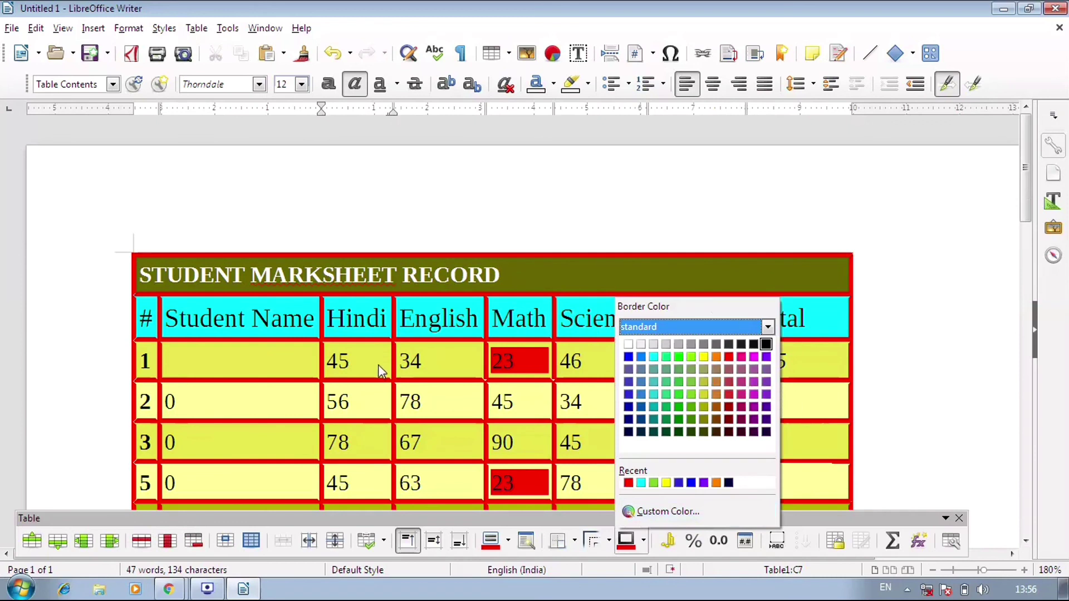
pyautogui.click(448, 365)
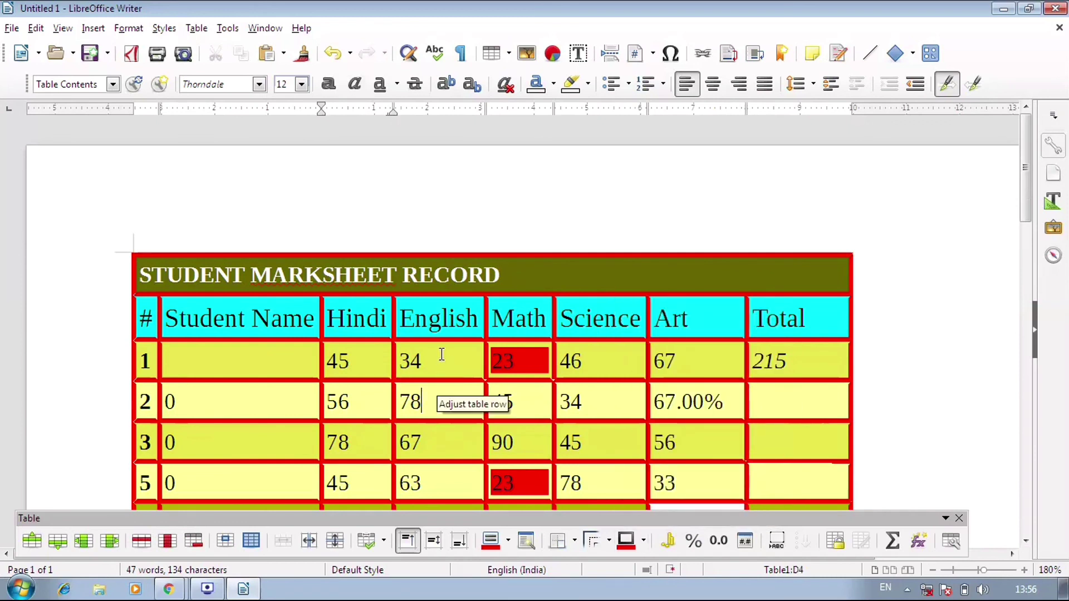
pyautogui.click(445, 358)
pyautogui.click(425, 441)
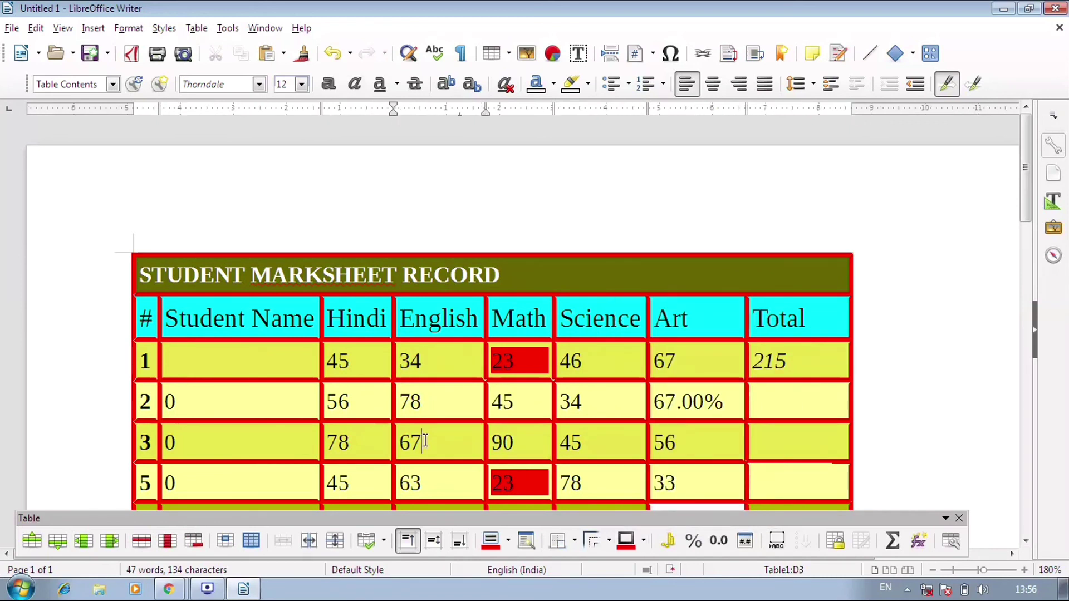
pyautogui.scroll(-3, 425, 441)
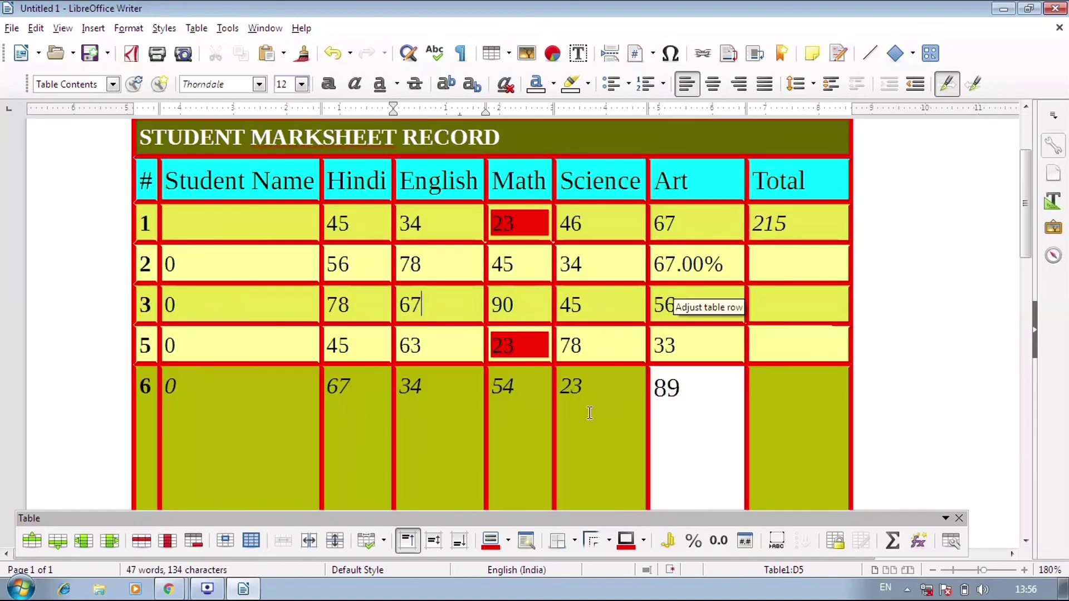